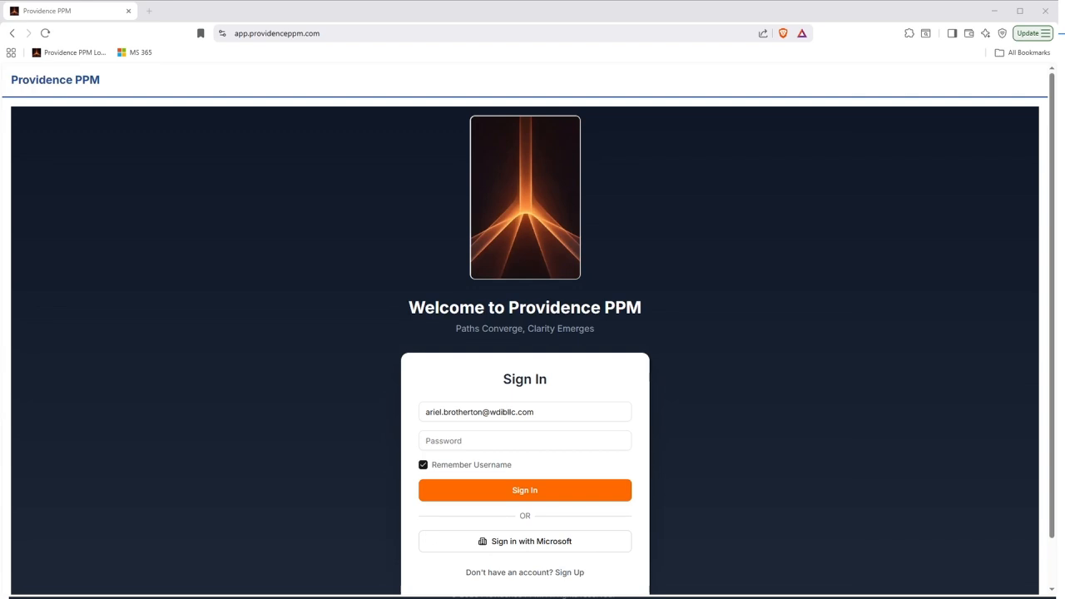
Step: Sign in to Providence PPM and open the Portfolios and Workflows configuration page
key("Return")
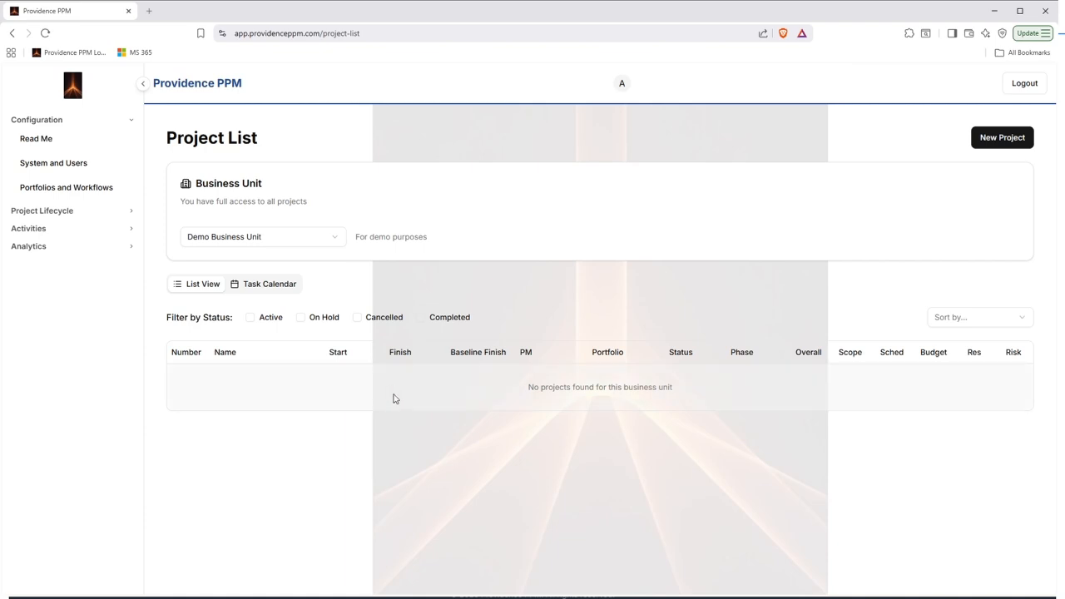
left_click(65, 191)
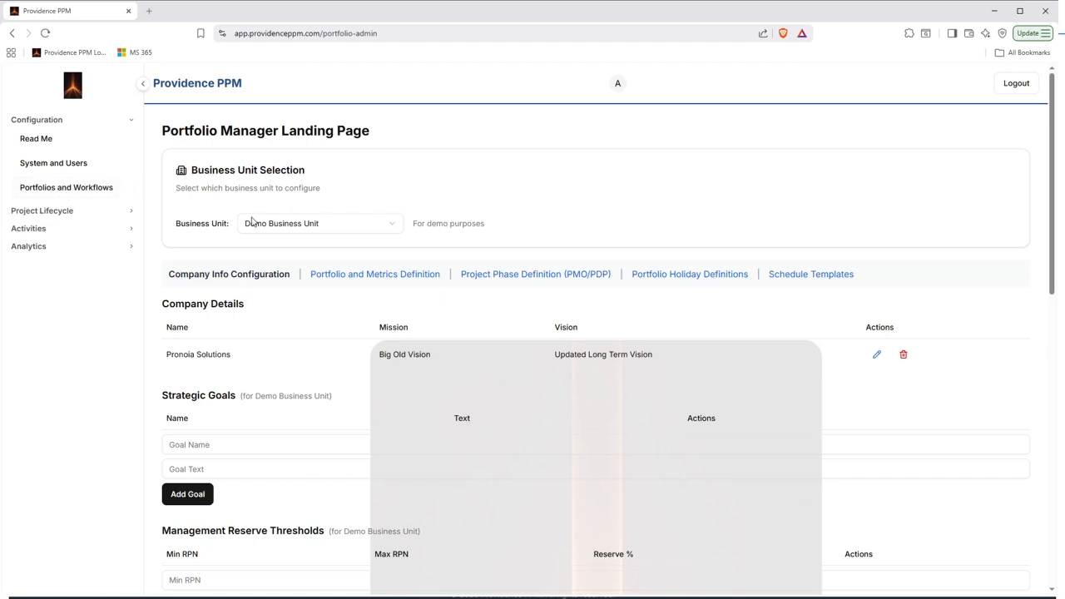
Step: Examine the available business units and the company info configuration sections for Demo Business Unit
left_click(361, 230)
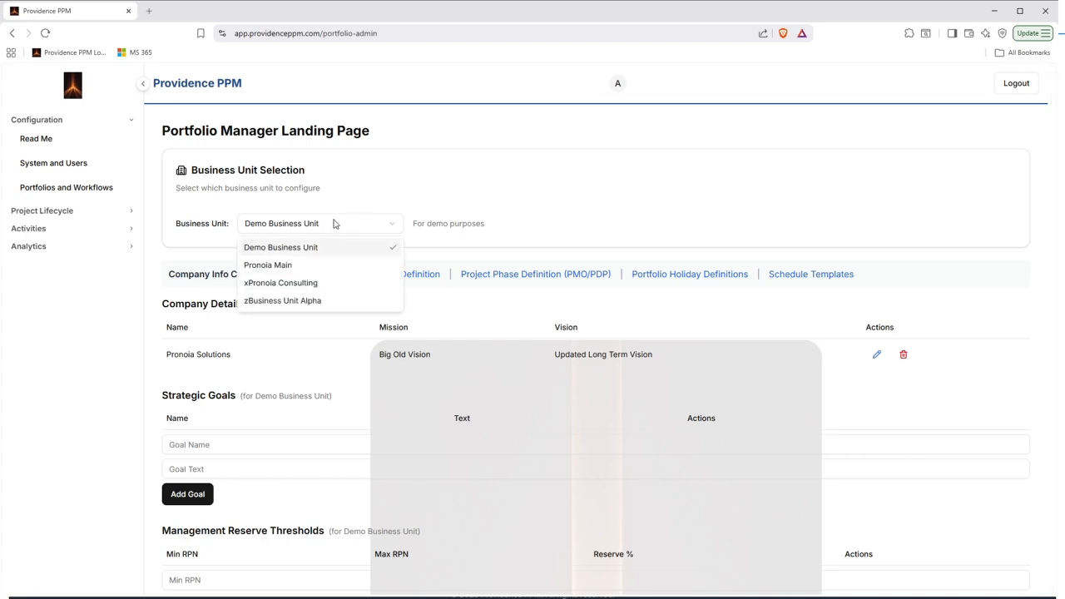
left_click(334, 223)
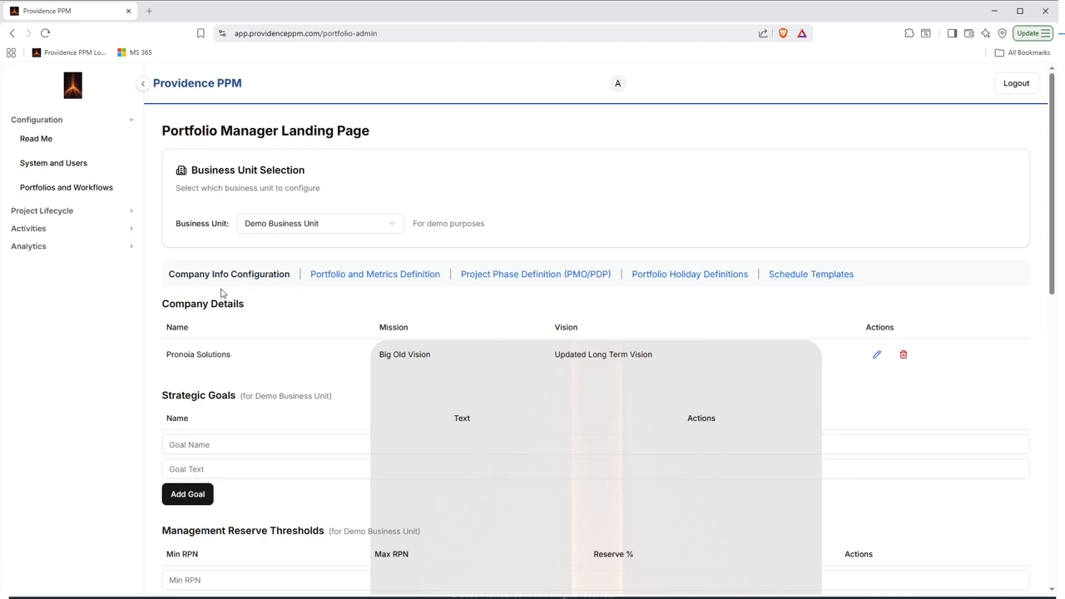
scroll(154, 298, "down", 1)
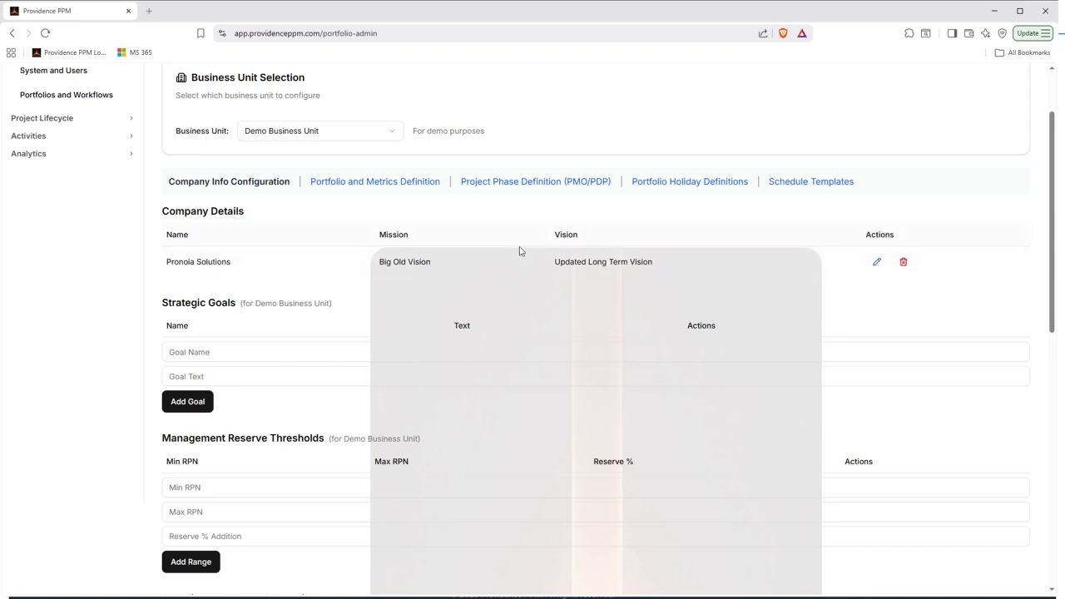
scroll(602, 238, "down", 1)
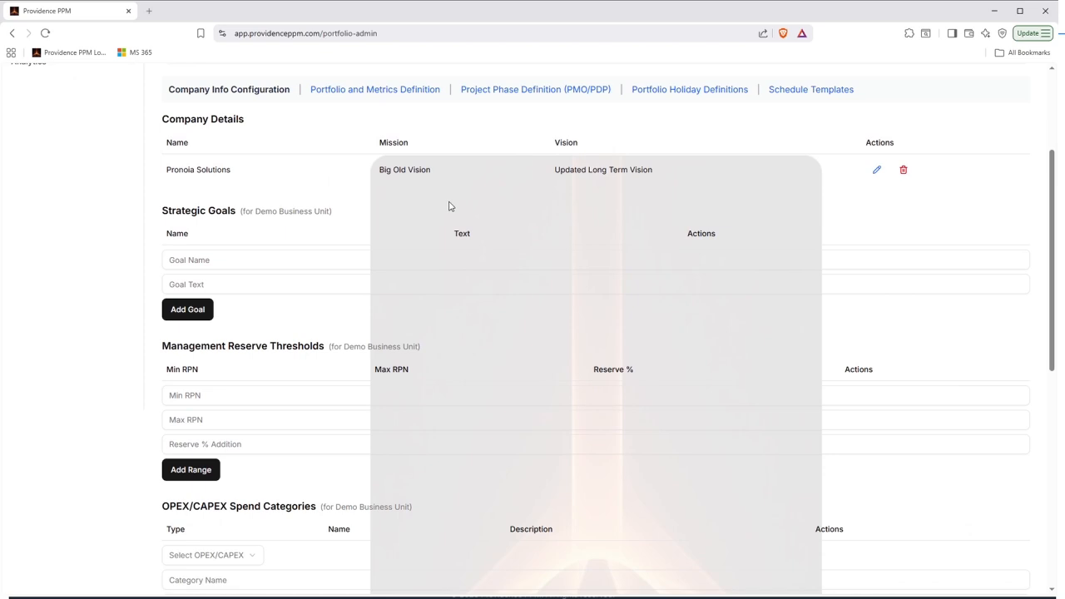
scroll(450, 207, "up", 2)
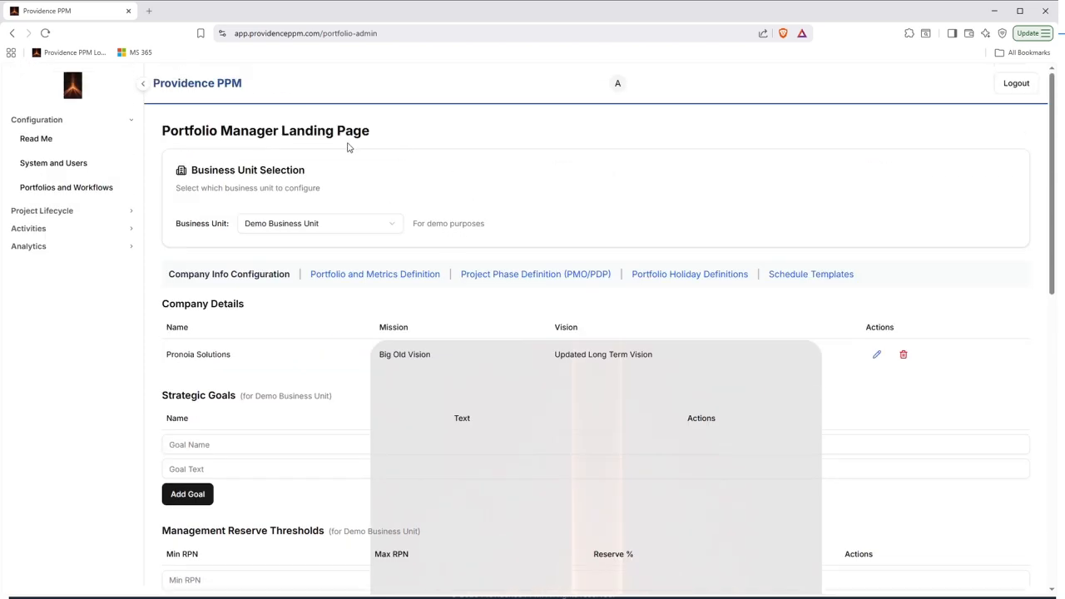
Step: Switch to the Pronoia Main business unit to review its strategic goals, and return to Demo Business Unit
left_click(341, 227)
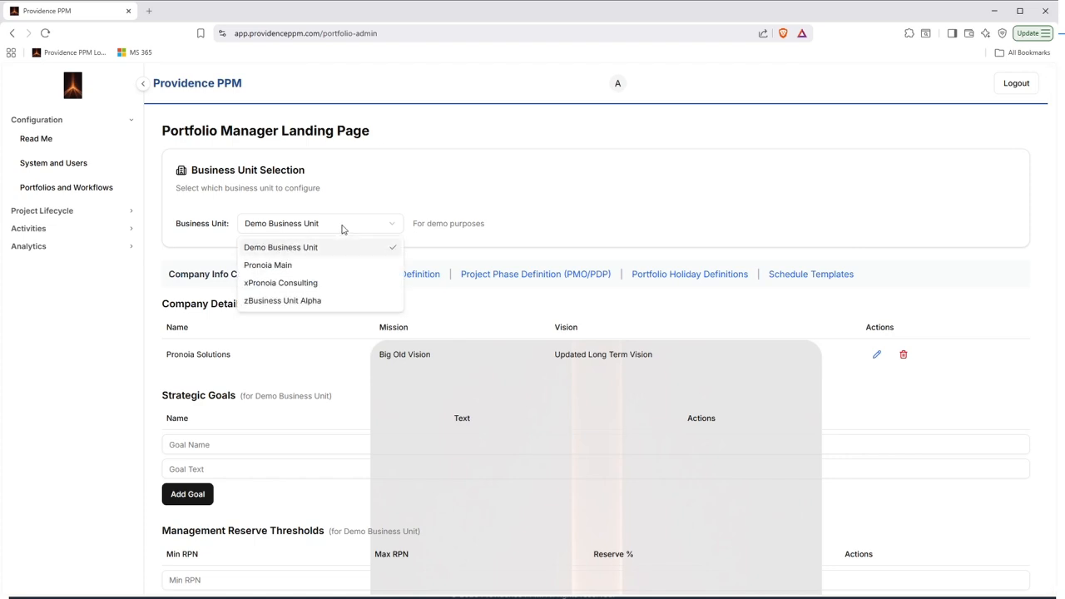
left_click(284, 267)
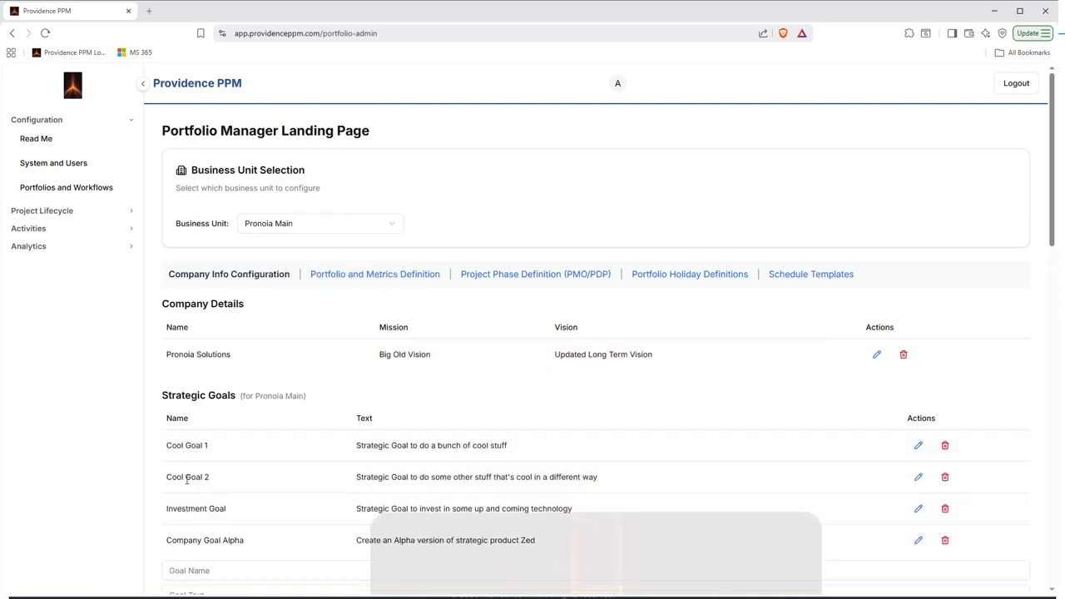
scroll(250, 454, "down", 1)
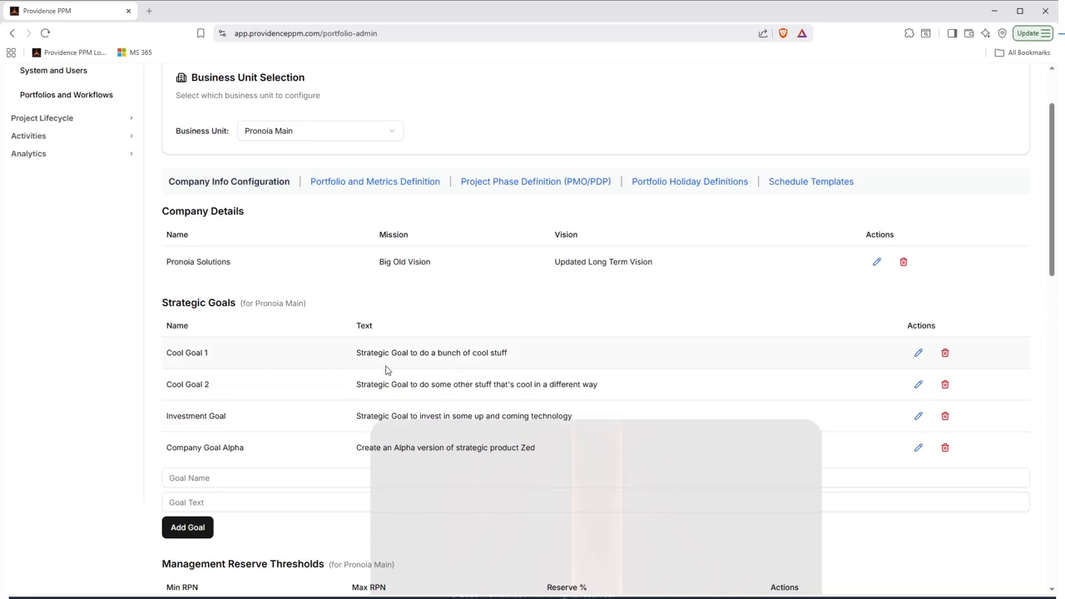
scroll(391, 416, "up", 1)
left_click(385, 225)
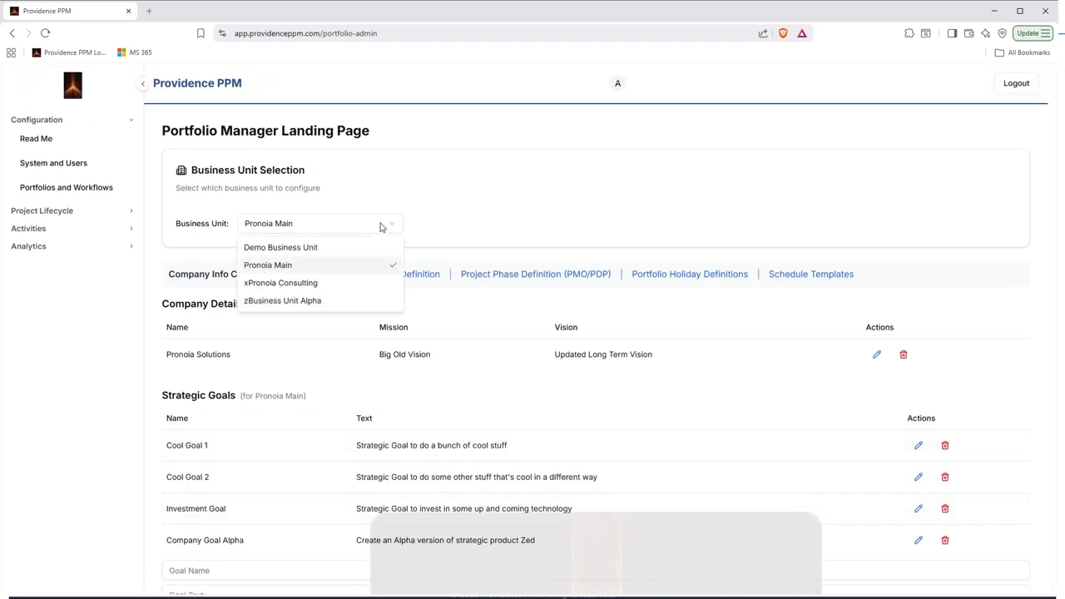
left_click(328, 252)
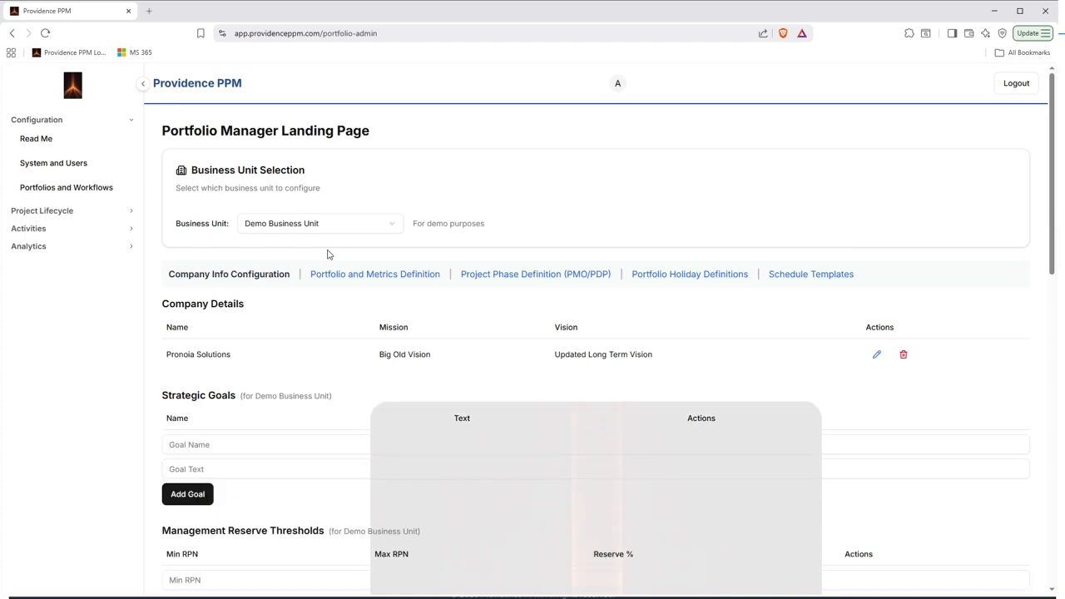
Step: Add a strategic goal named "Demo Strategic Goal" with the text "This goal is for demonstration purposes"
scroll(133, 351, "down", 2)
left_click(235, 259)
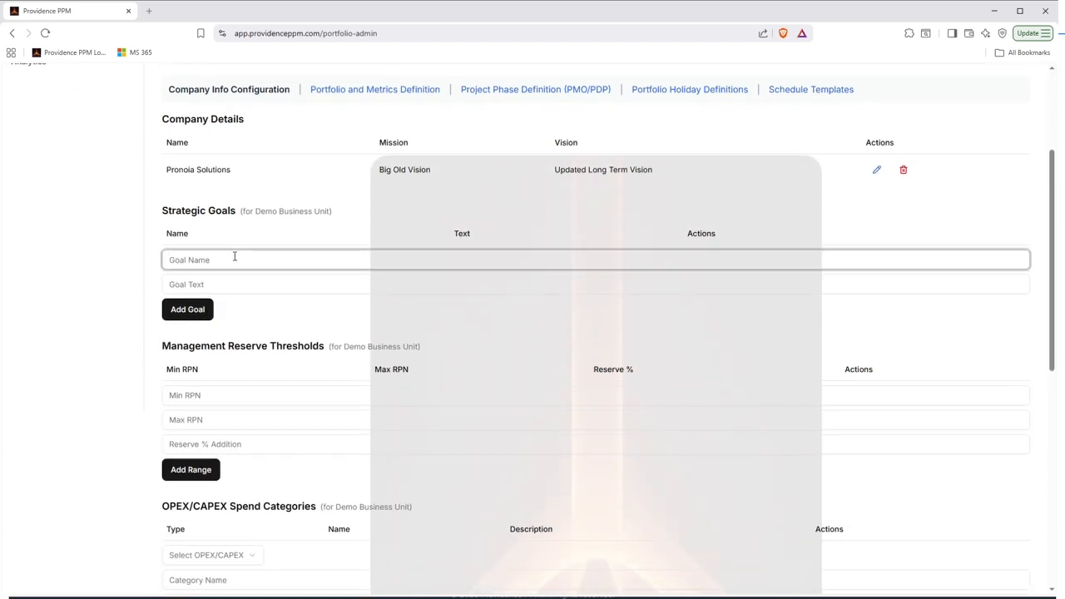
type("Demo Strategic Goal")
key("Tab")
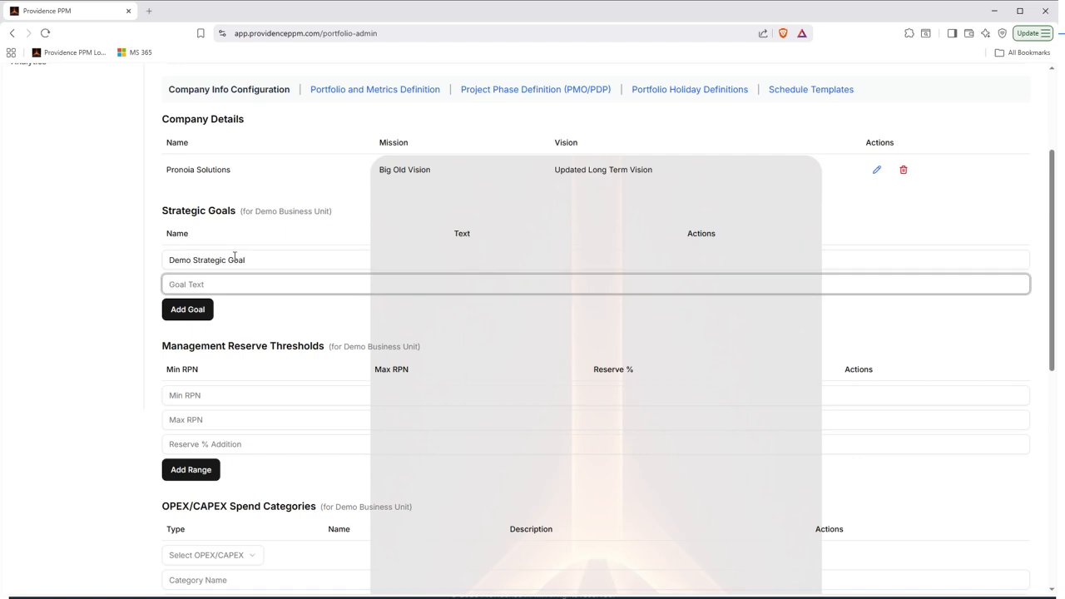
type("This goal is for demonstration purposes")
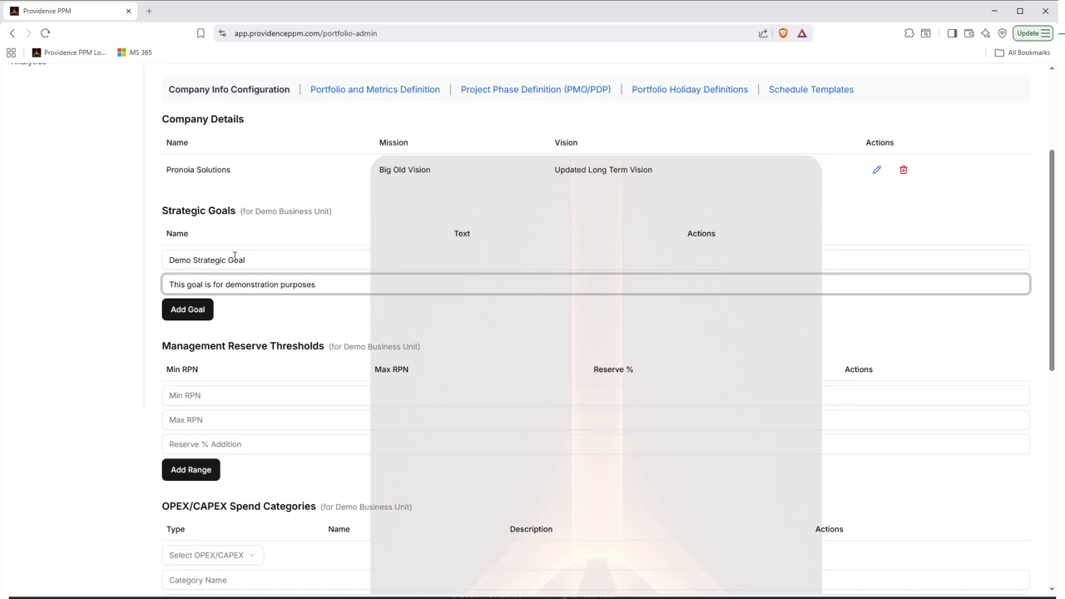
left_click(202, 311)
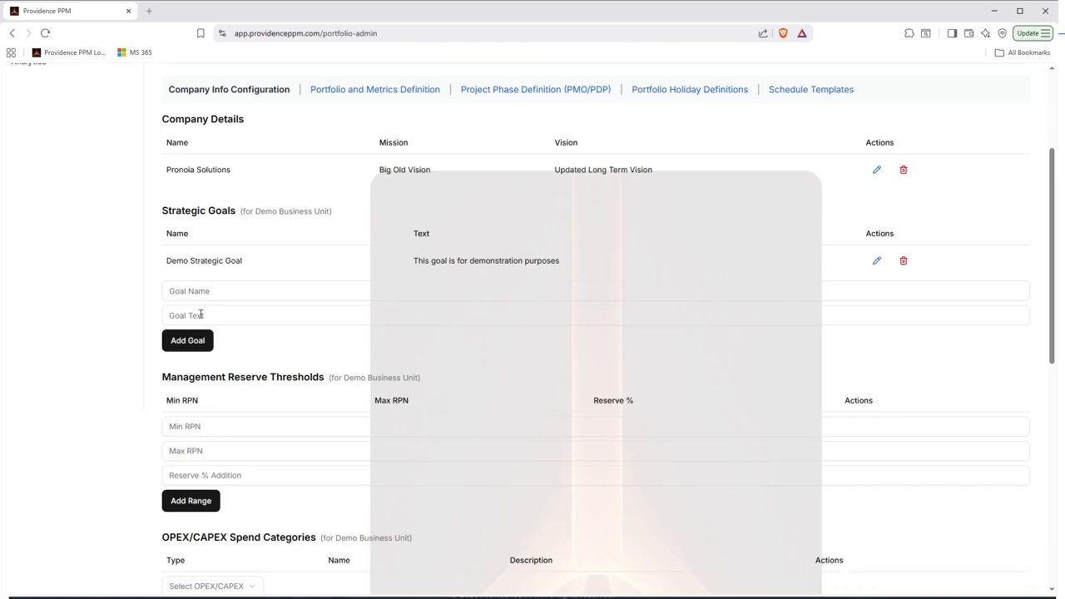
Step: Add a management reserve threshold with minimum RPN 1, maximum RPN 5 and a 2% reserve
scroll(269, 262, "down", 1)
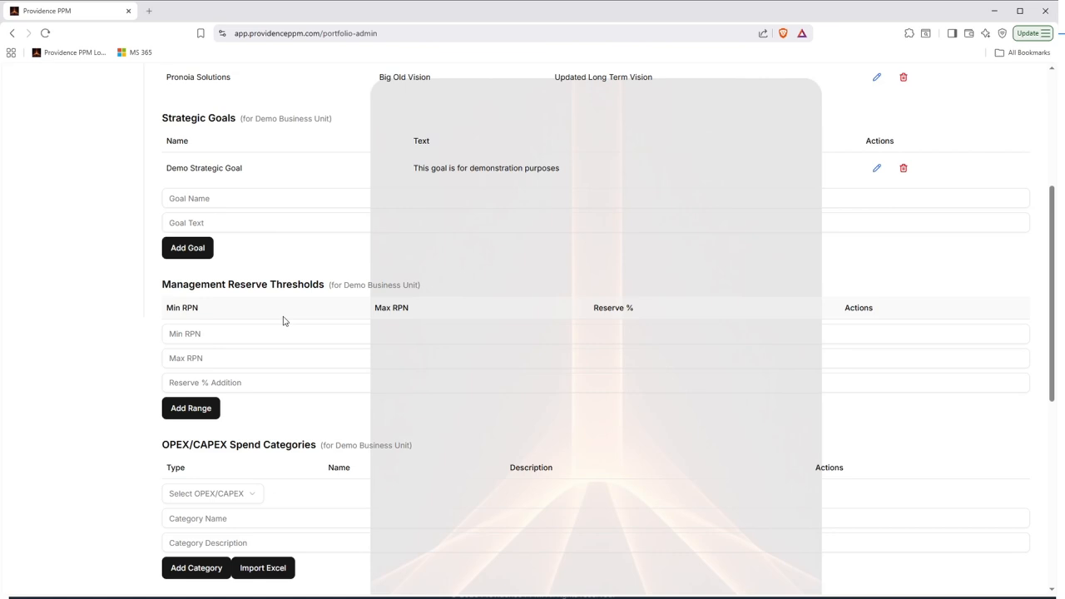
left_click(224, 331)
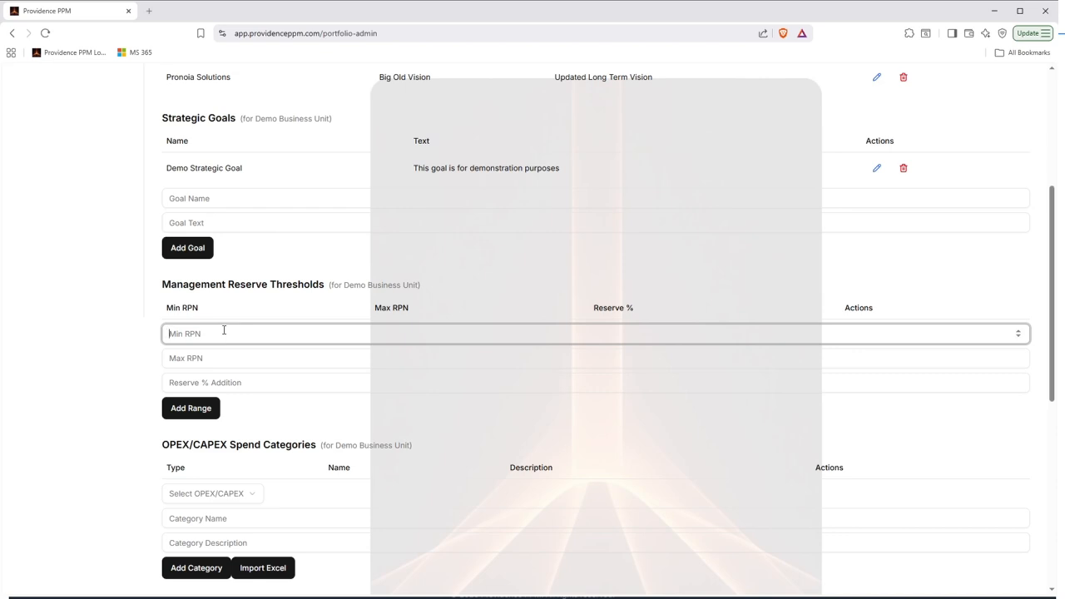
type("1")
left_click(206, 358)
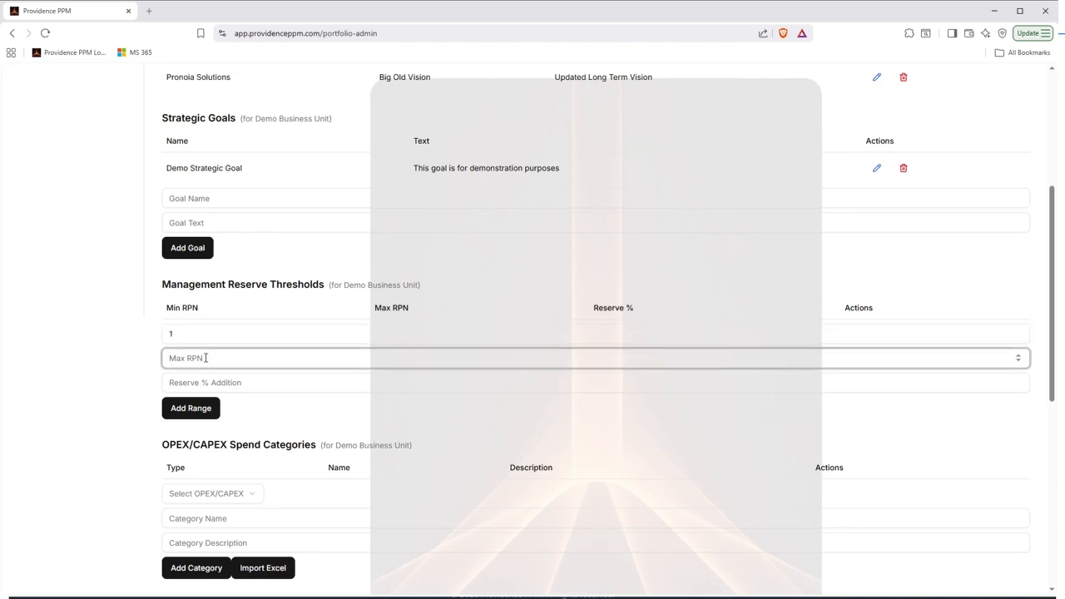
type("5")
left_click(231, 383)
type("2")
left_click(190, 408)
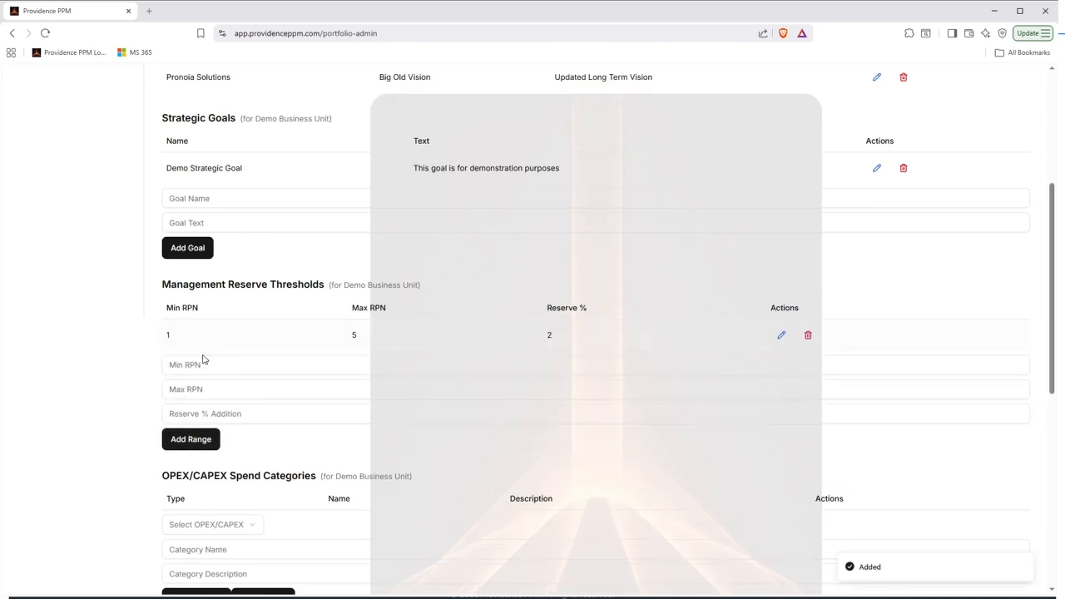
Step: Add a management reserve threshold with minimum RPN 6, maximum RPN 10 and a 5% reserve
left_click(208, 363)
type("6")
left_click(216, 389)
type("10")
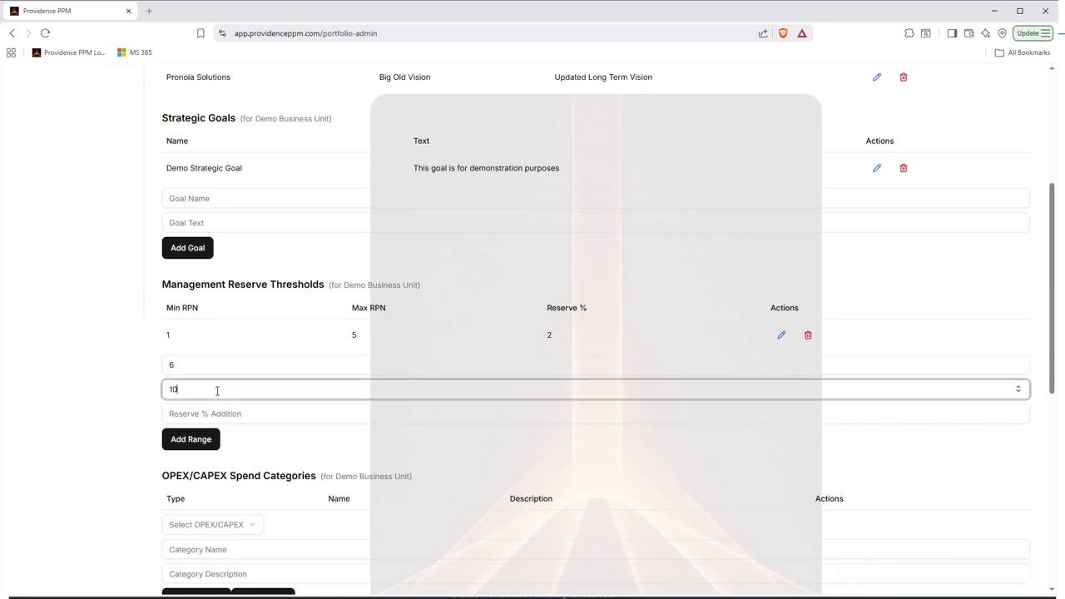
left_click(211, 414)
type("5")
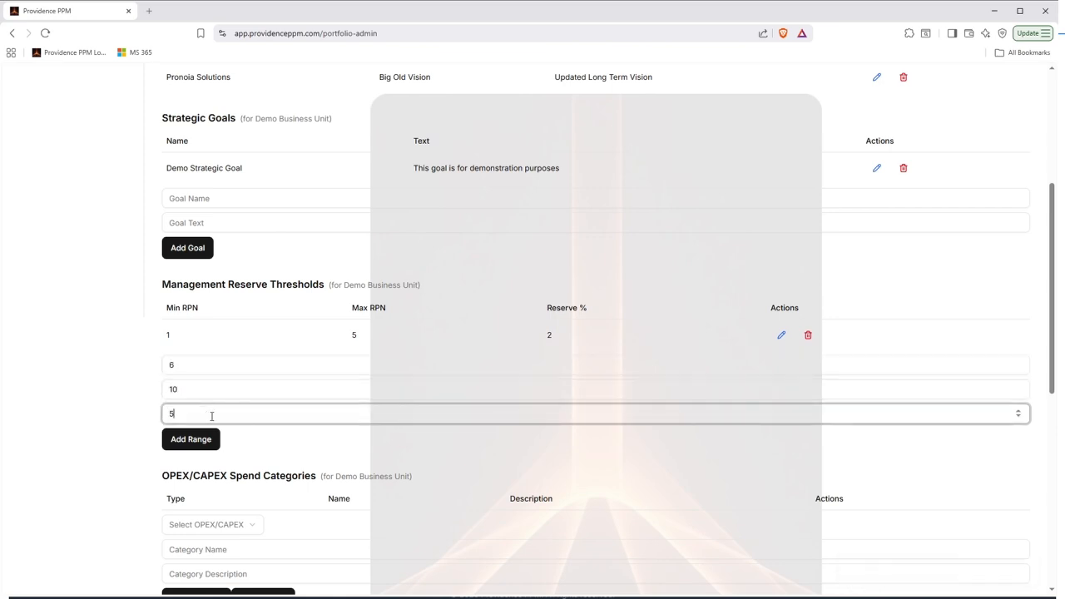
left_click(209, 439)
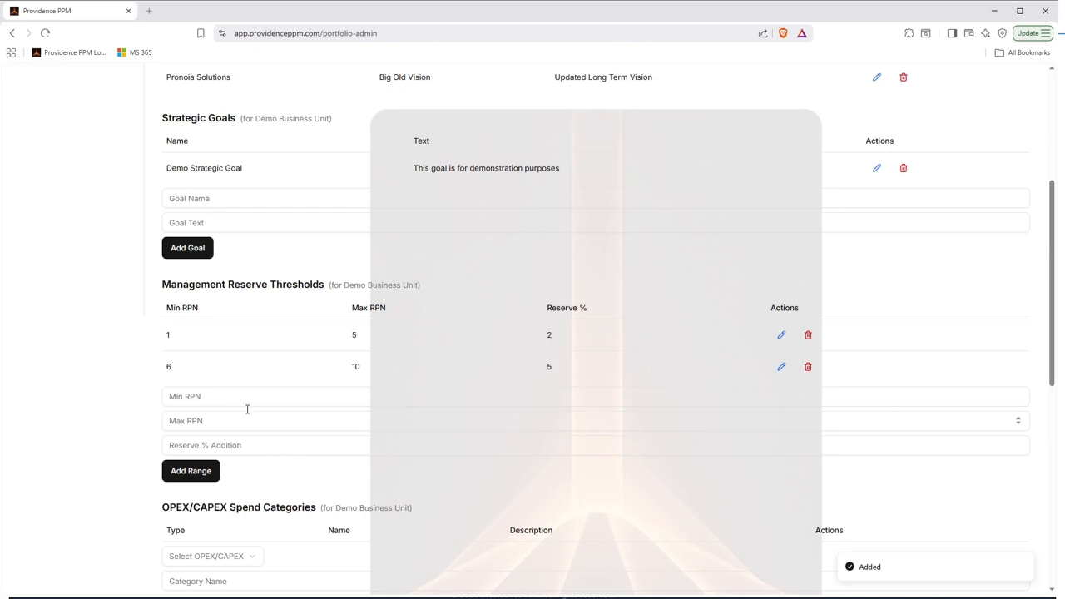
Step: Add a management reserve threshold with minimum RPN 11, maximum RPN 15 and an 8% reserve
left_click(202, 397)
type("11")
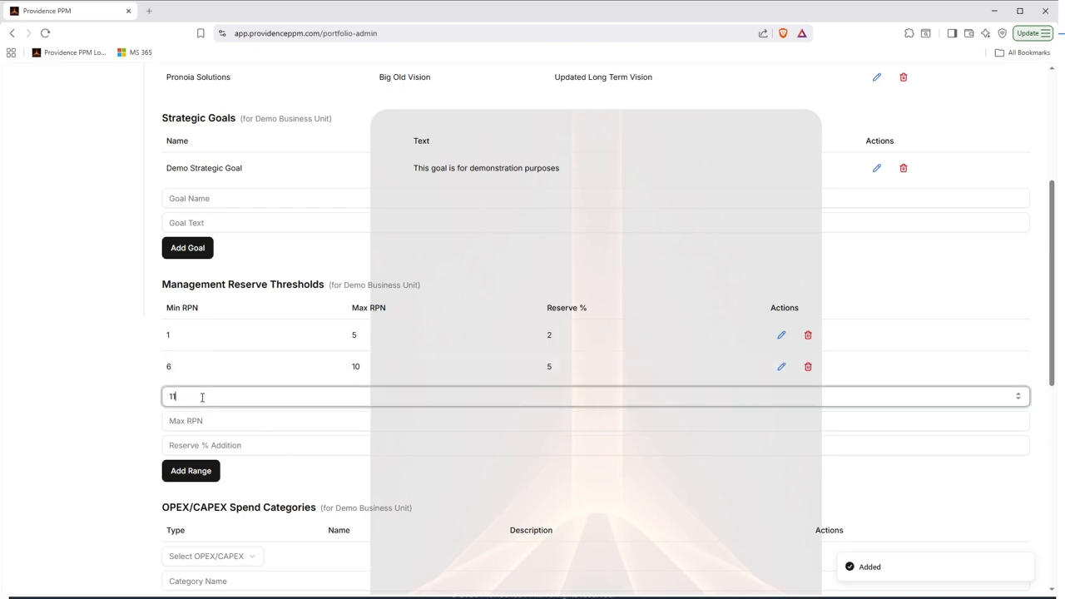
left_click(199, 424)
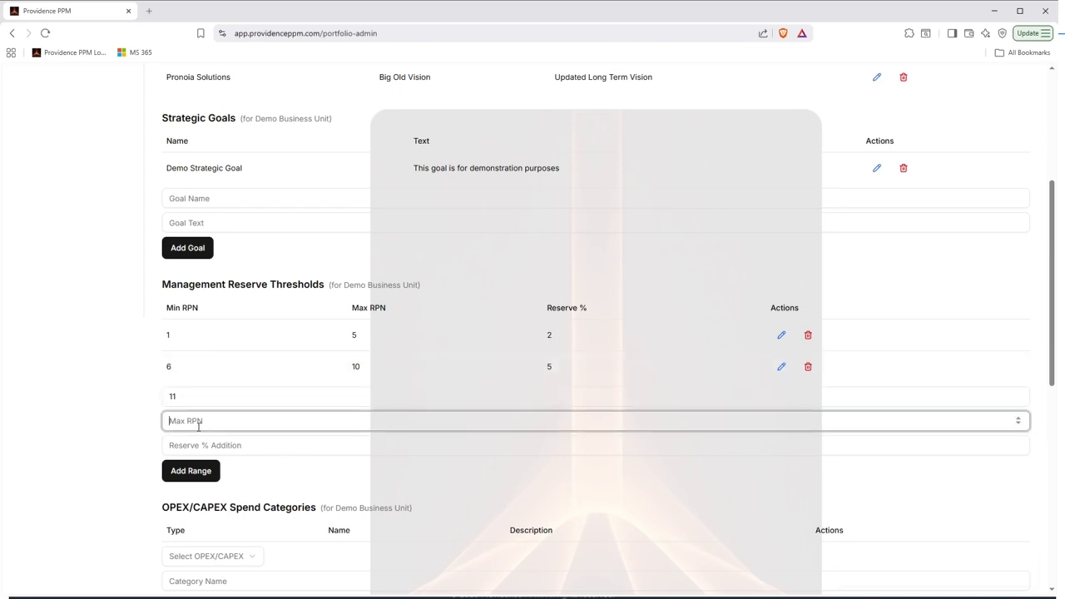
type("15")
left_click(212, 445)
type("8")
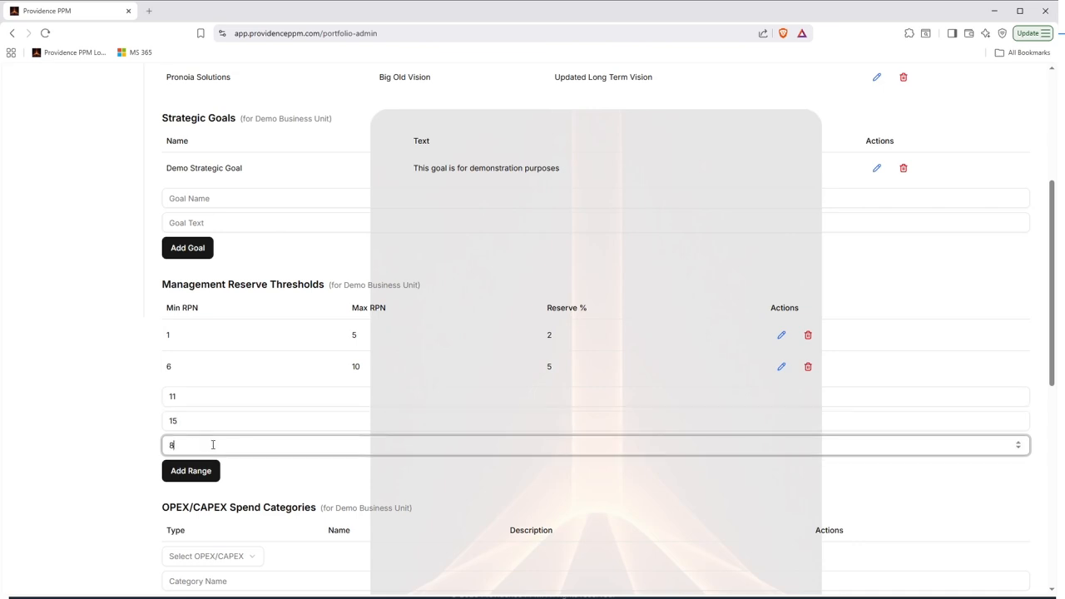
left_click(192, 472)
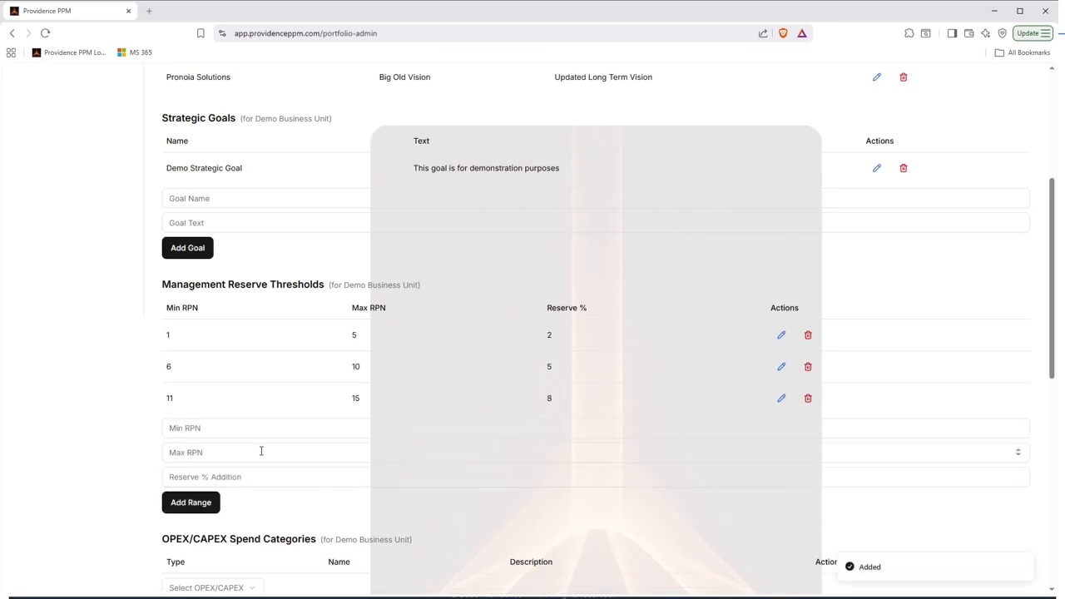
Step: Add a management reserve threshold with minimum RPN 16, maximum RPN 25 and a 12% reserve
left_click(211, 429)
type("16")
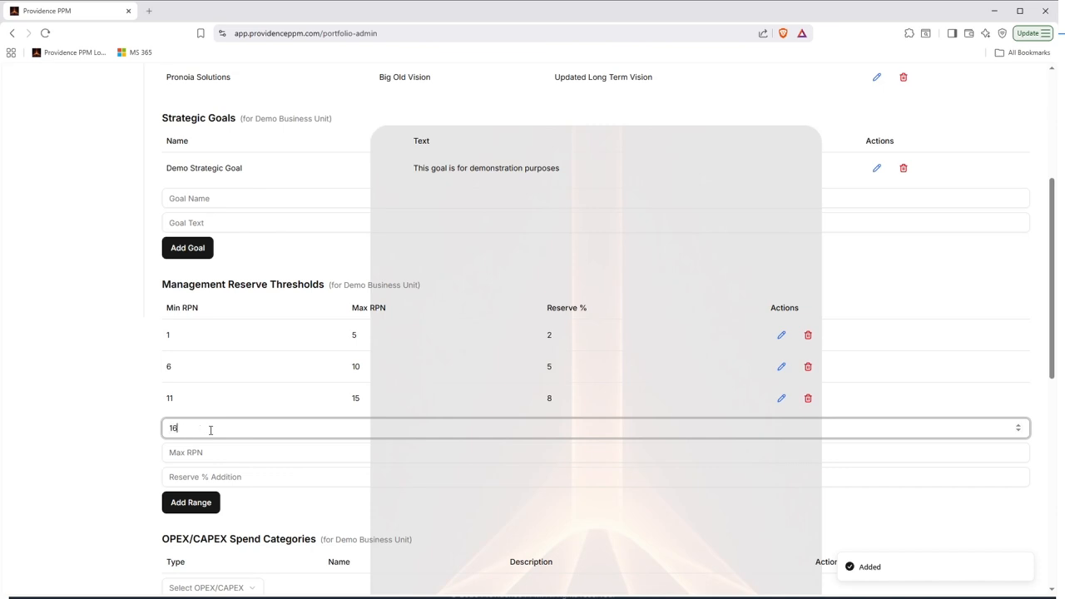
left_click(201, 454)
type("25")
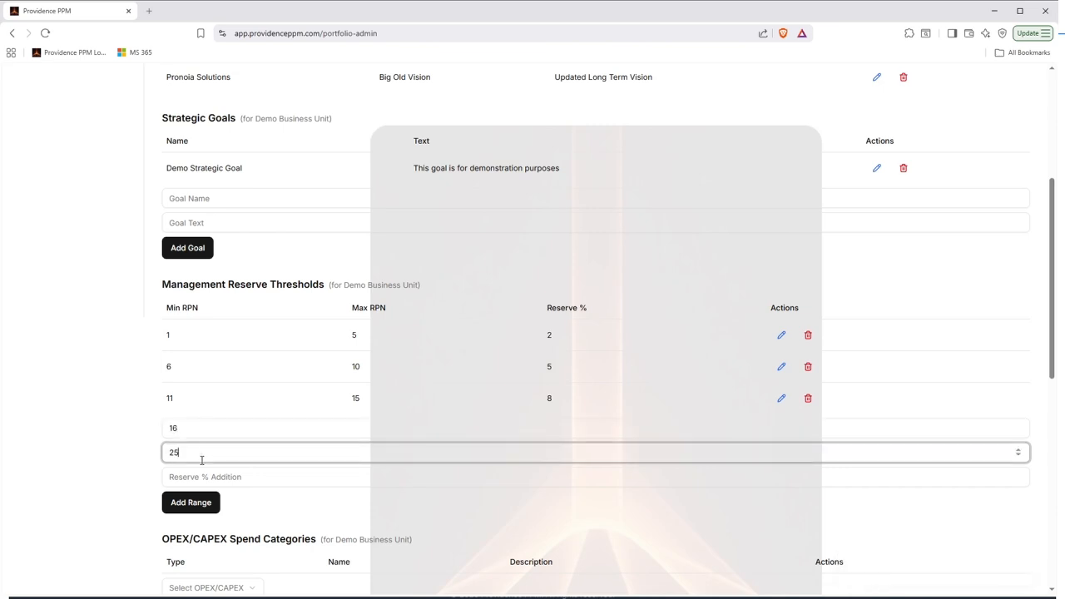
left_click(220, 478)
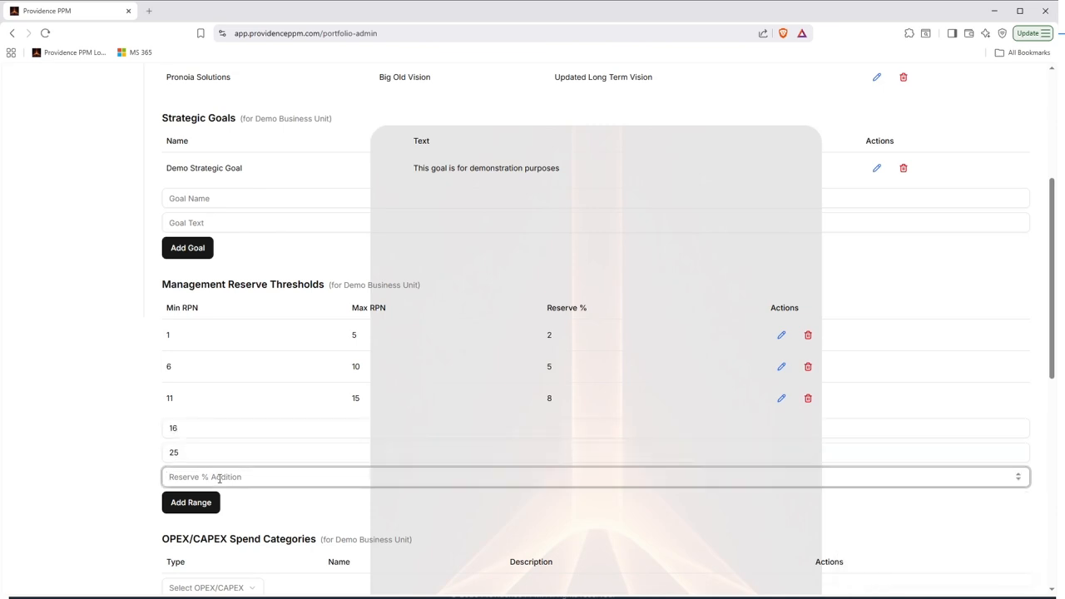
type("12")
left_click(200, 508)
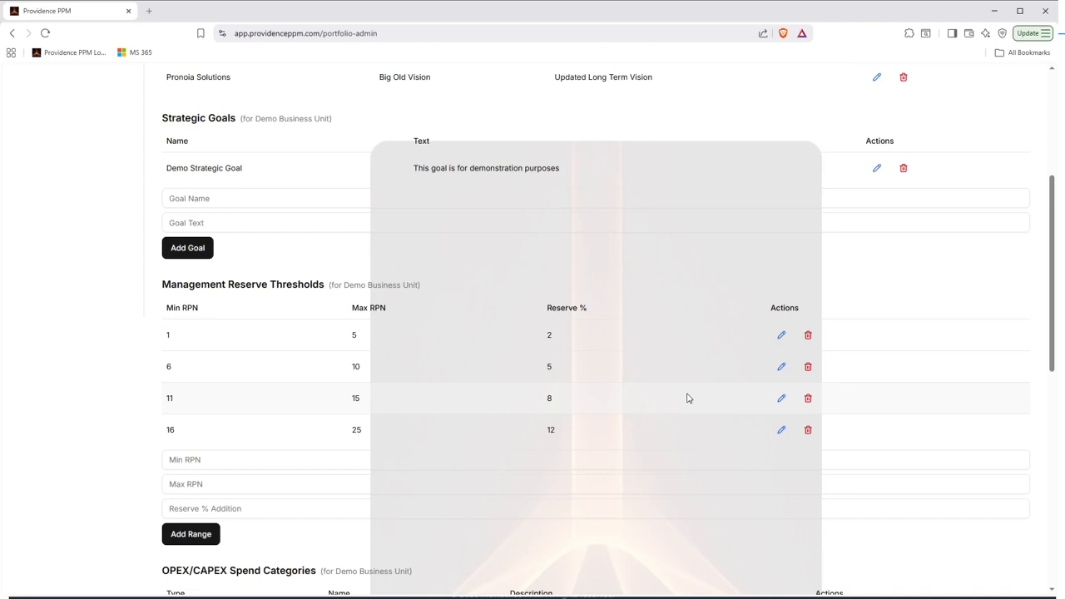
Step: Add an OPEX spend category named Labor with the description "Labor Spend"
scroll(139, 328, "down", 1)
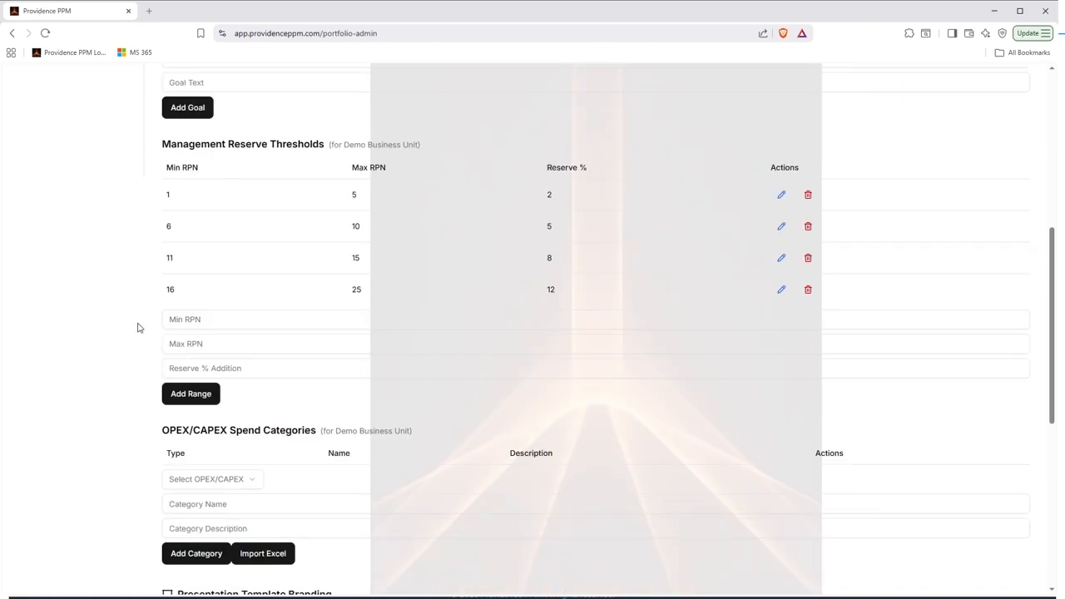
scroll(139, 328, "down", 2)
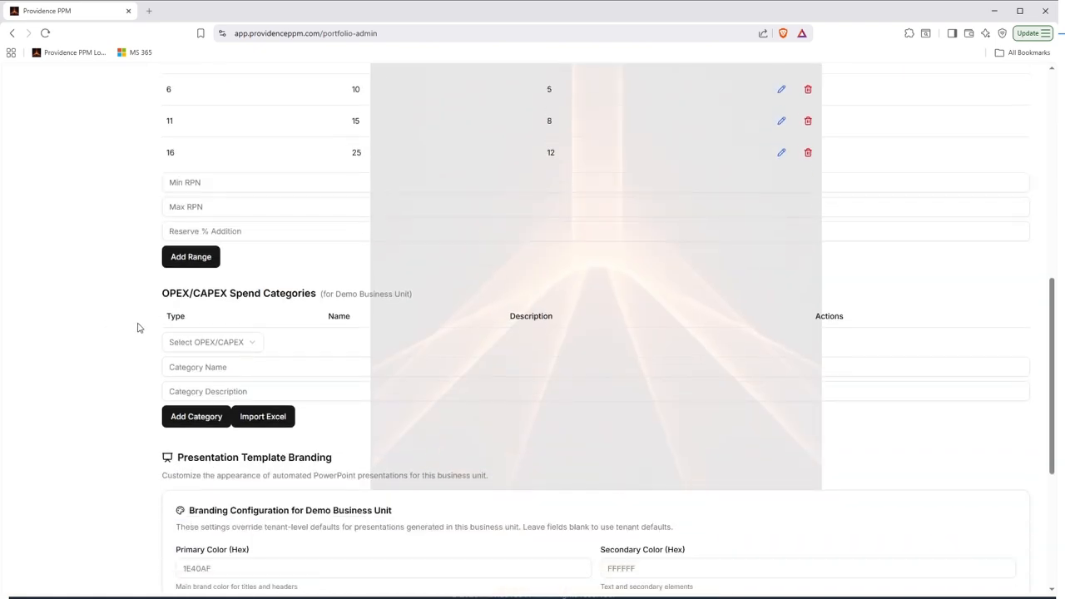
scroll(139, 328, "down", 1)
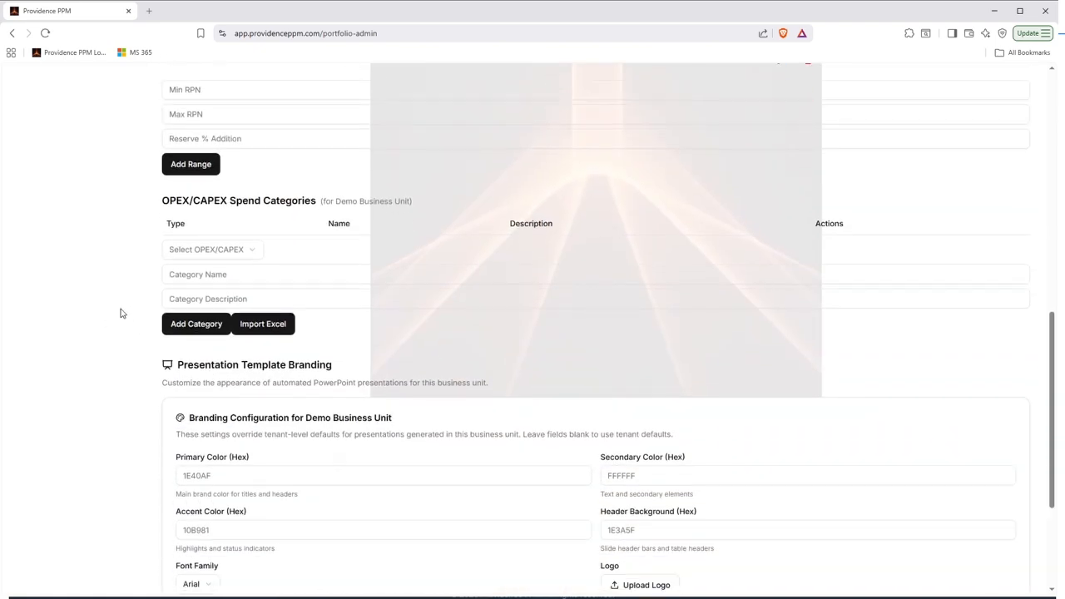
left_click(245, 252)
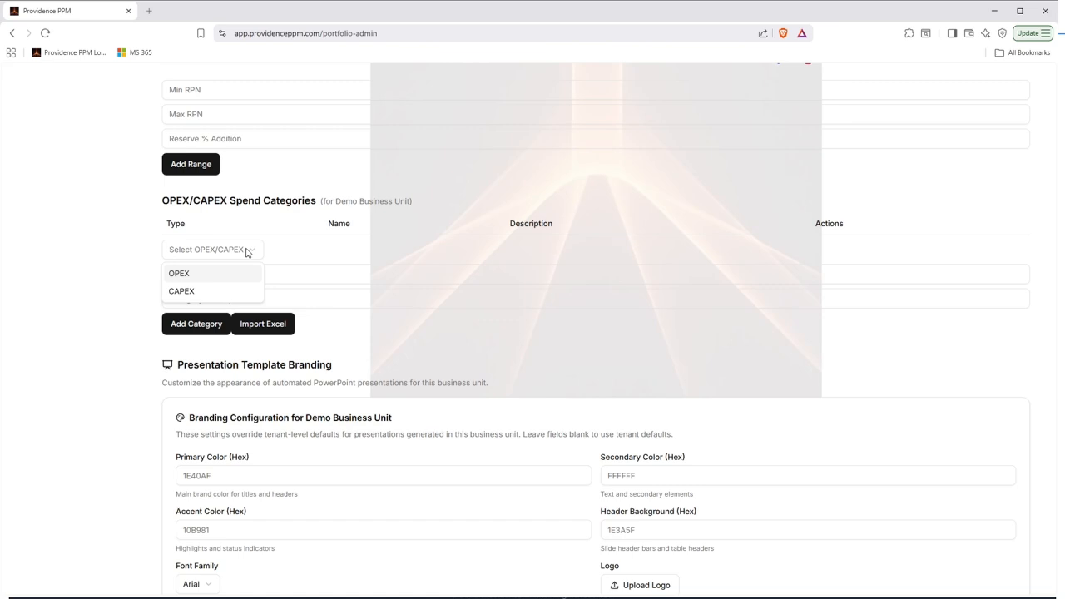
left_click(223, 275)
left_click(223, 274)
type("Labor")
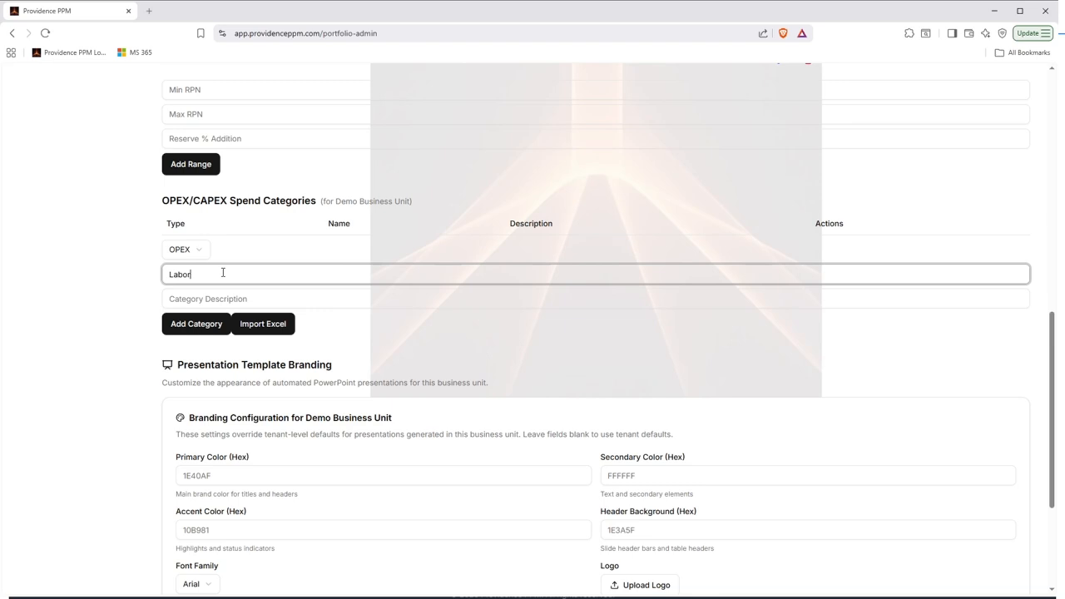
left_click(237, 299)
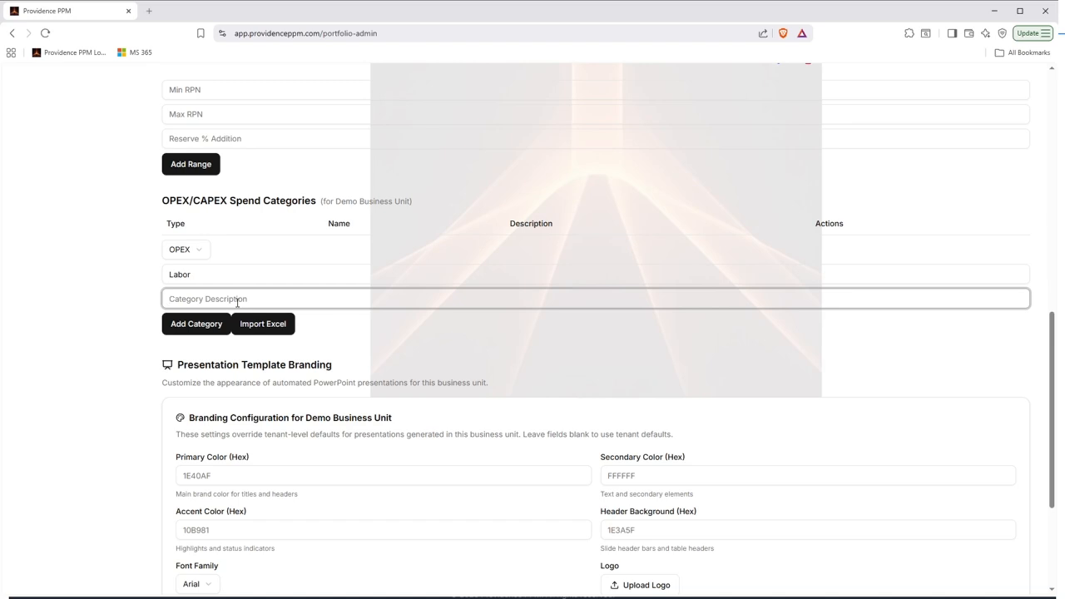
type("Labor Spend")
left_click(198, 325)
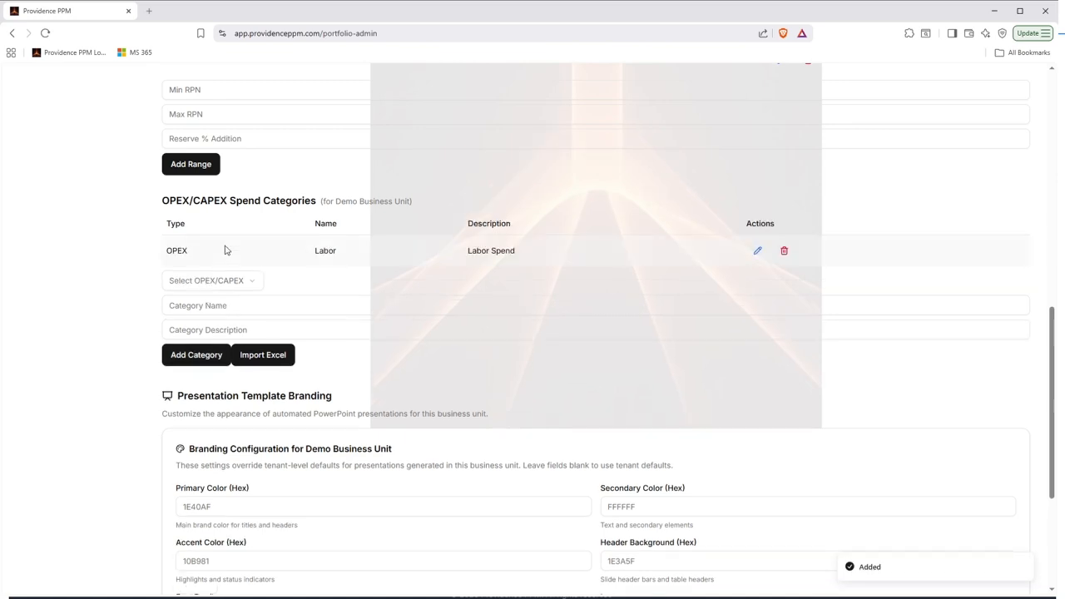
Step: Add an OPEX spend category named Raw Materials with the description "Raw Materials needed for project work"
left_click(222, 282)
left_click(193, 305)
left_click(223, 305)
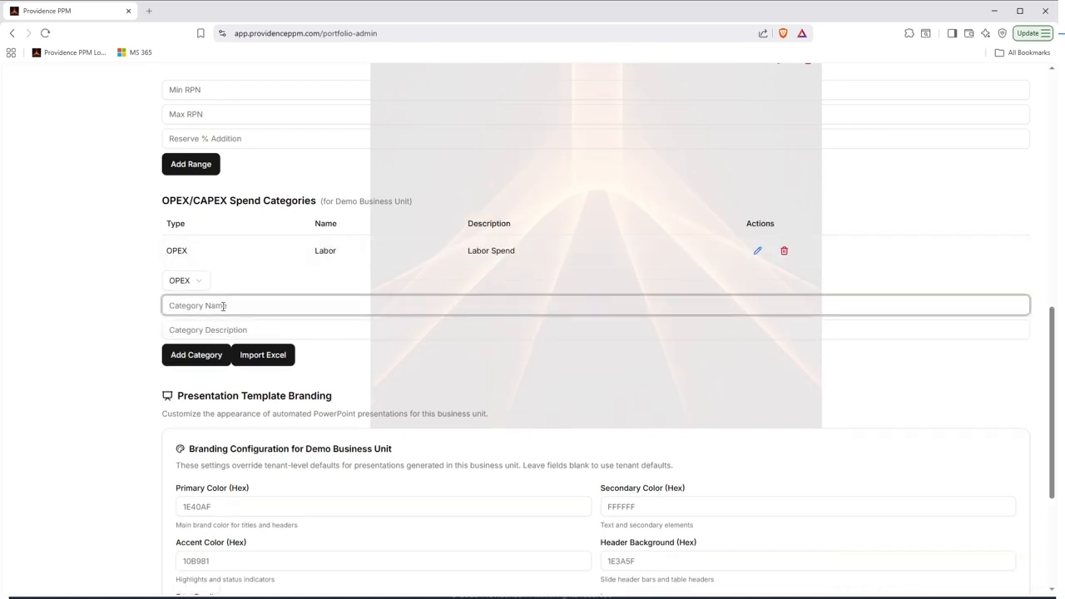
type("Raw Materials")
left_click(208, 331)
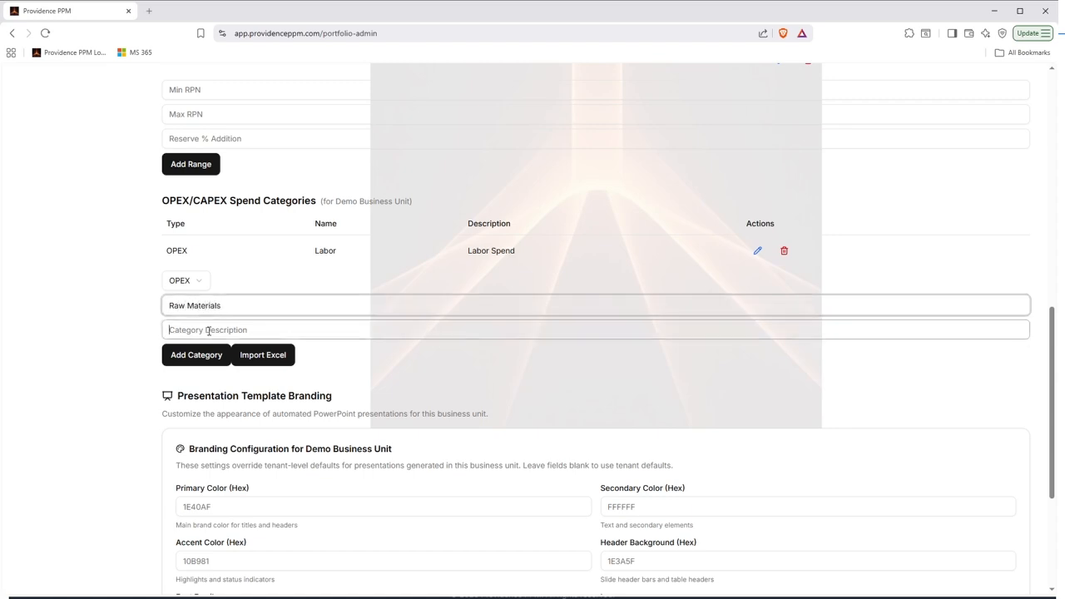
type("Raw M")
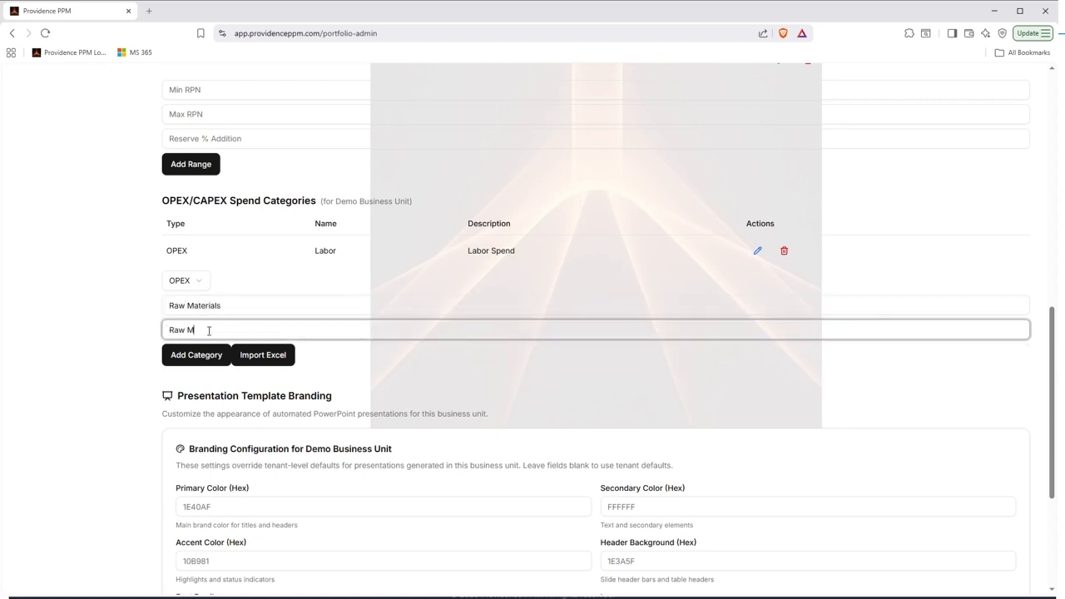
type("aterials needed for project work")
left_click(194, 355)
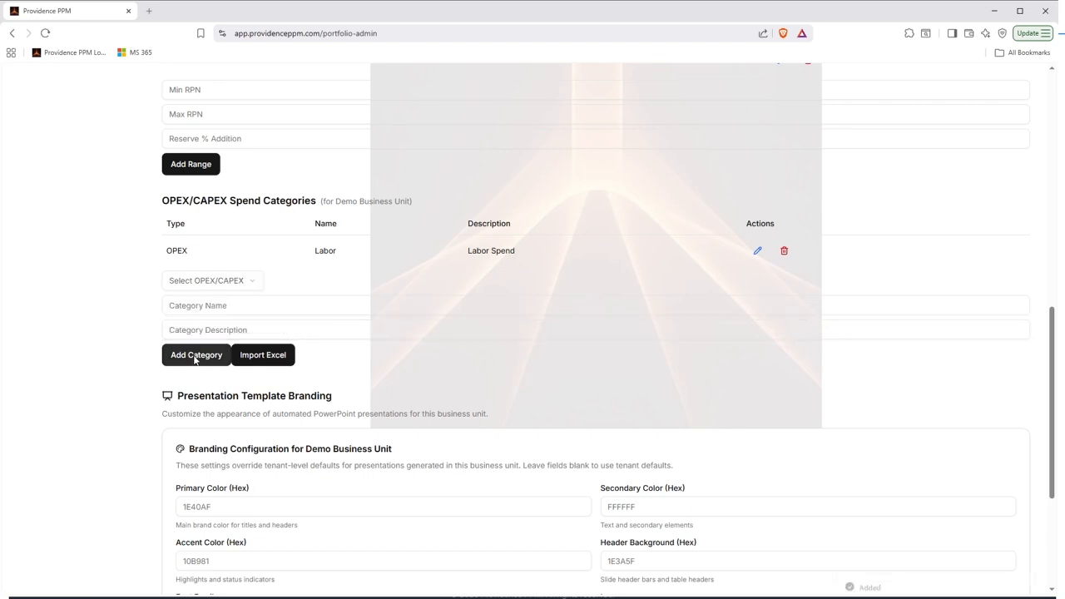
Step: Add a CAPEX spend category named Equipment with the description "Depreciable Equipment purchased for projects"
left_click(228, 320)
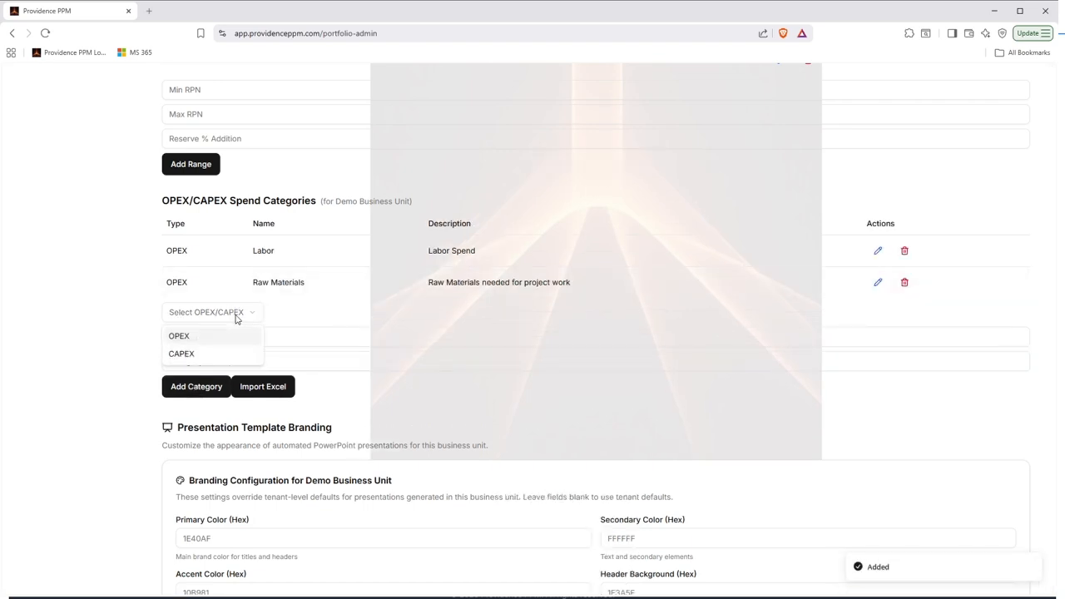
left_click(214, 353)
left_click(232, 337)
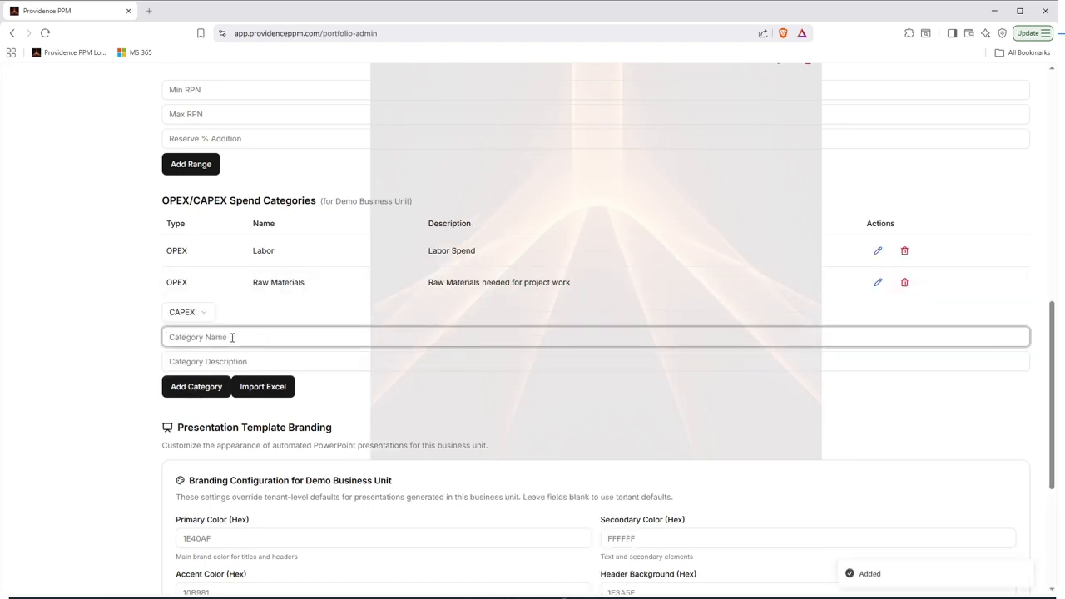
type("E")
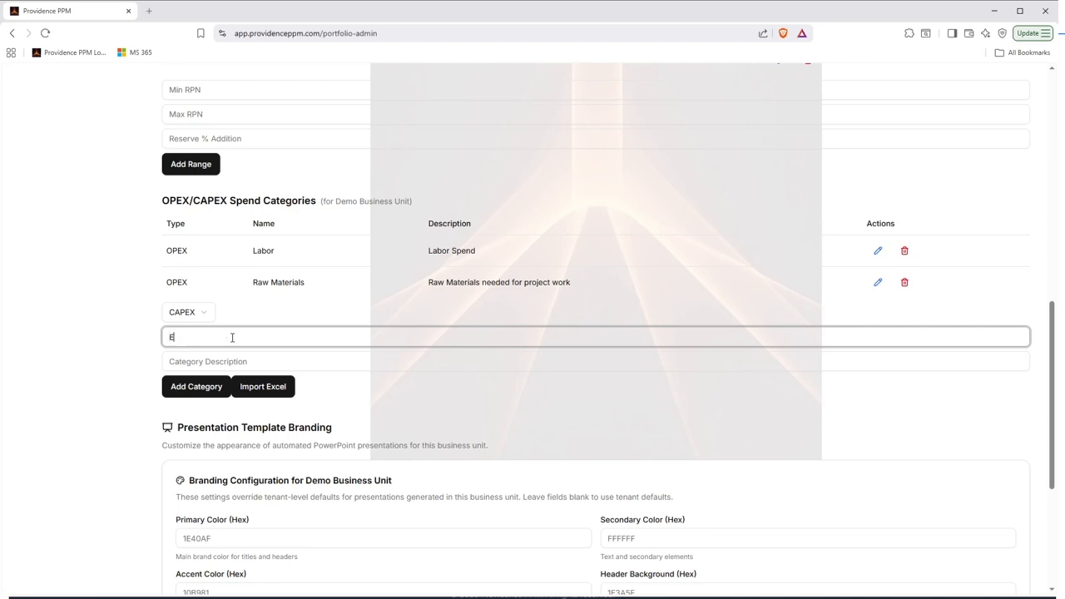
type("quipment")
key("Tab")
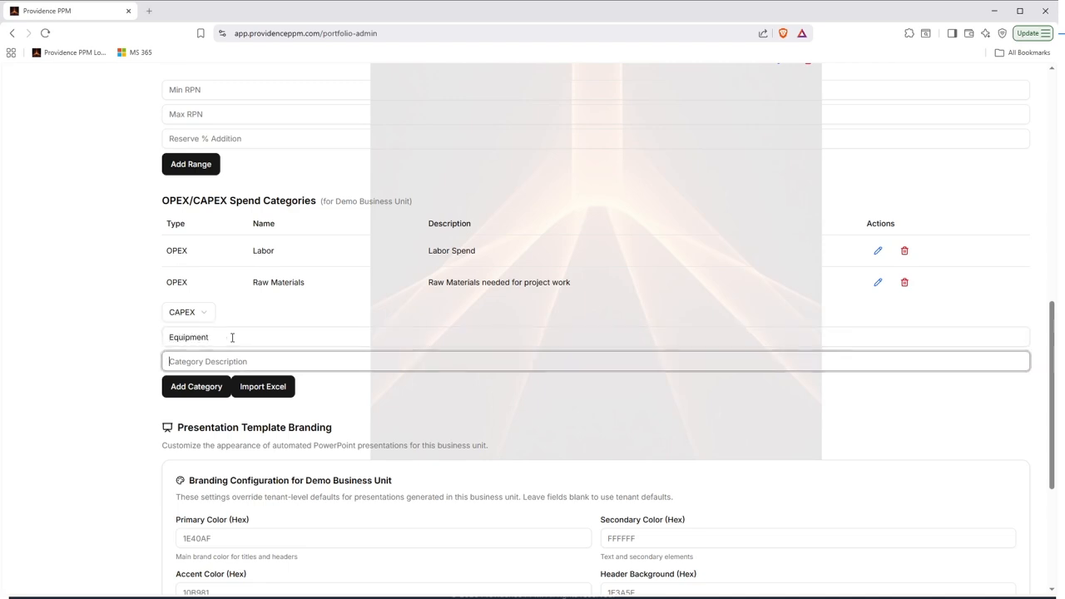
type("Depreci")
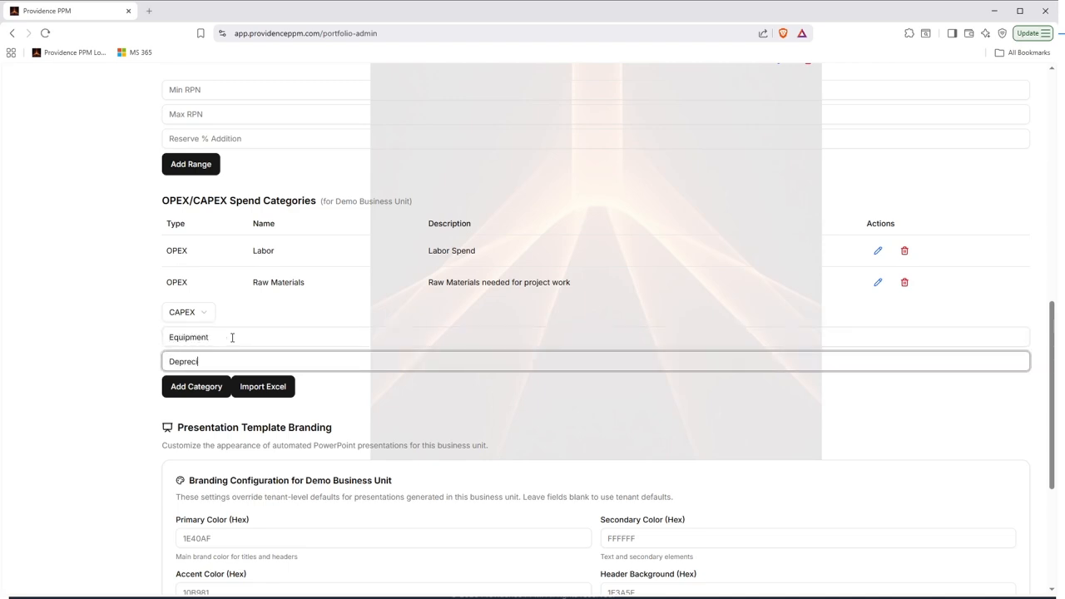
type("able Equipment purchased for projects")
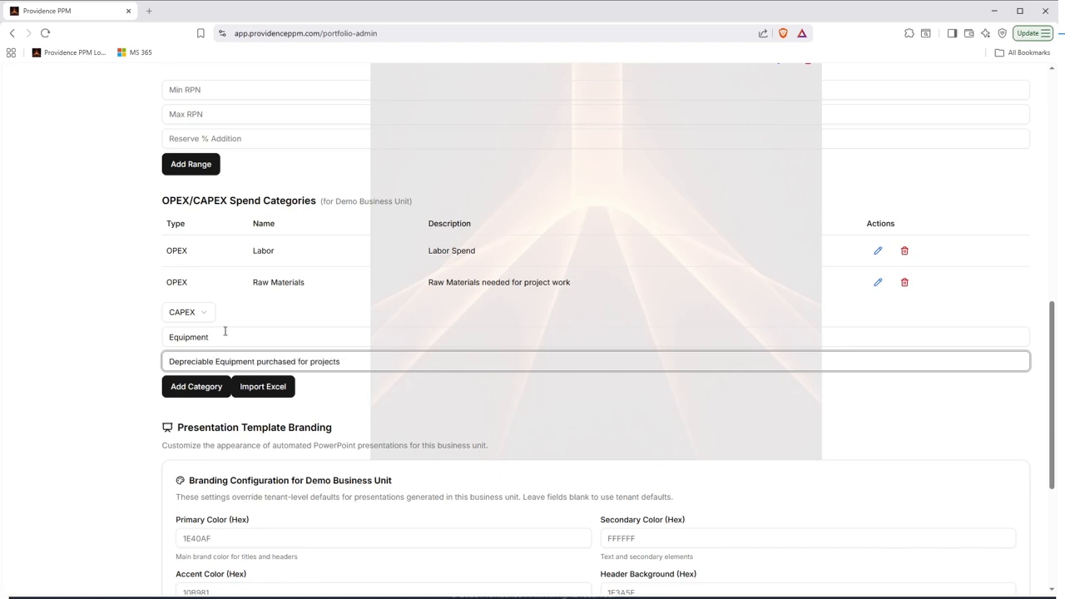
left_click(182, 389)
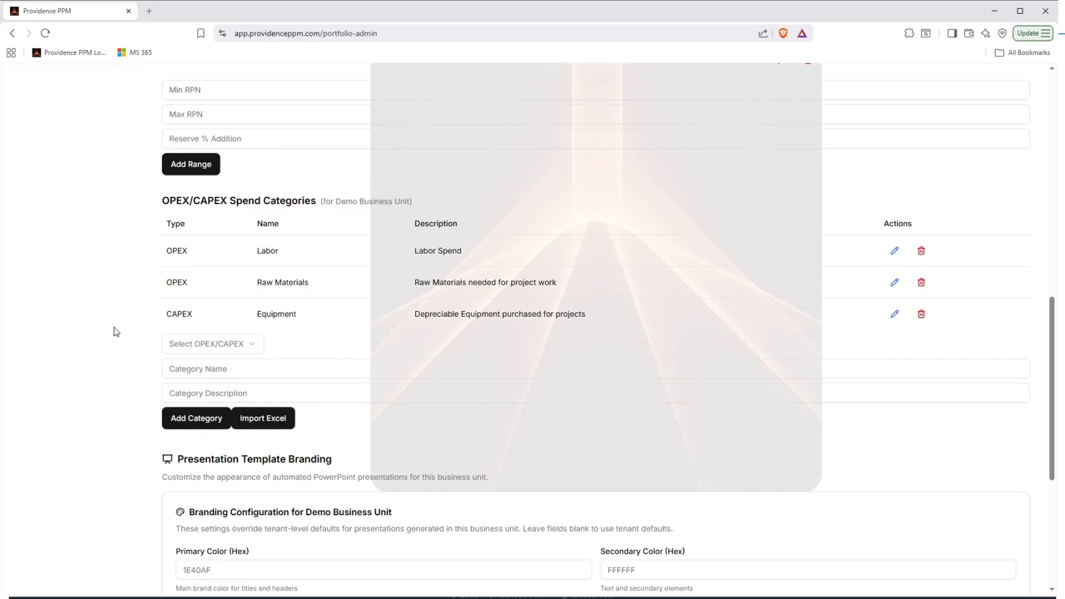
Step: Upload Pronoia Blank Deck.pptx as the PowerPoint presentation template and save the presentation branding
scroll(119, 332, "down", 4)
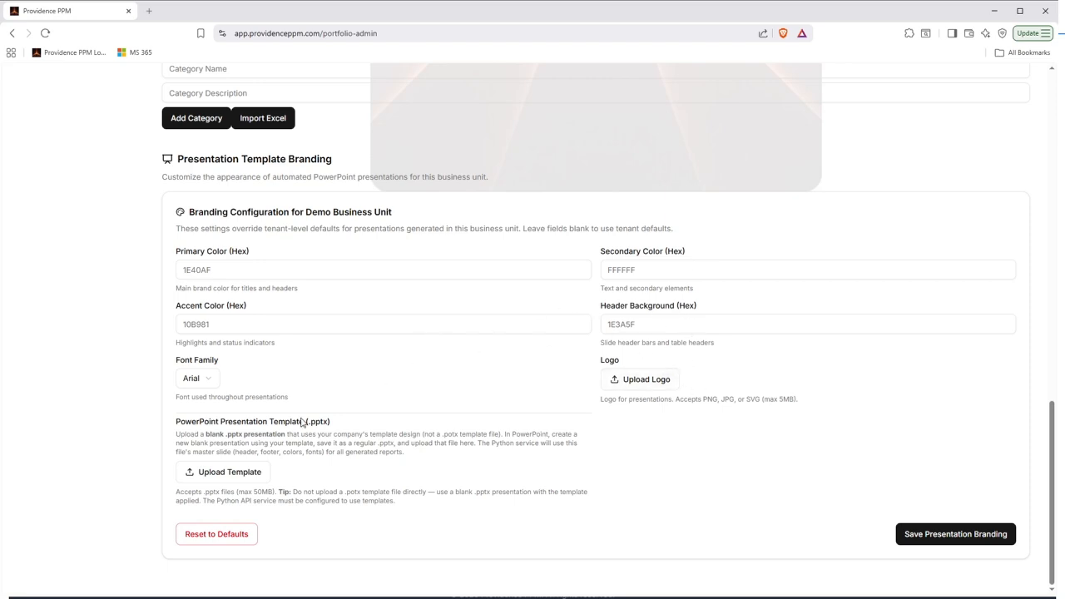
left_click(239, 473)
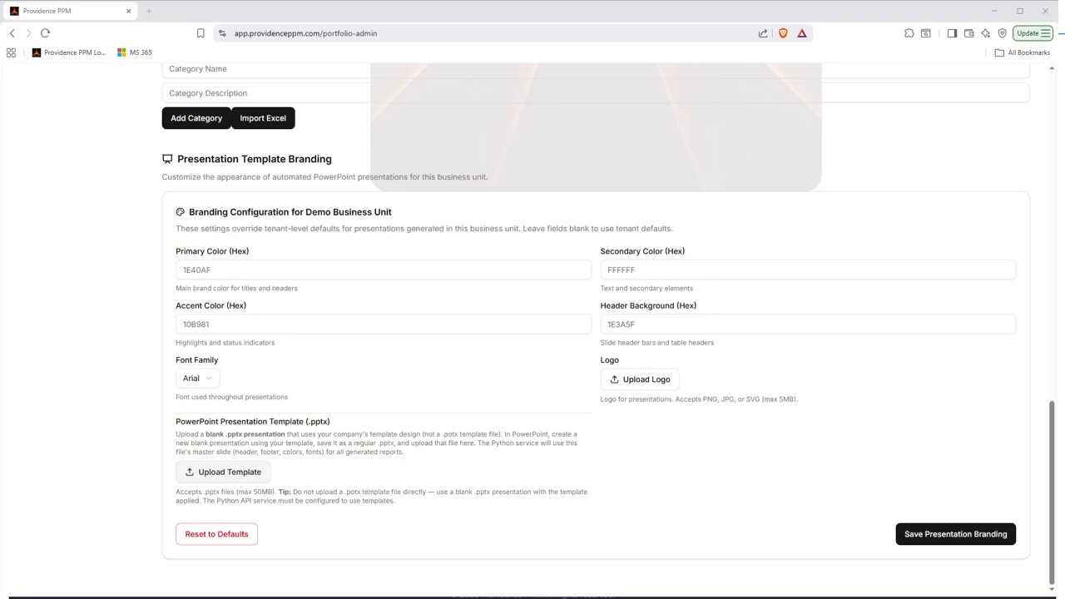
left_click(572, 291)
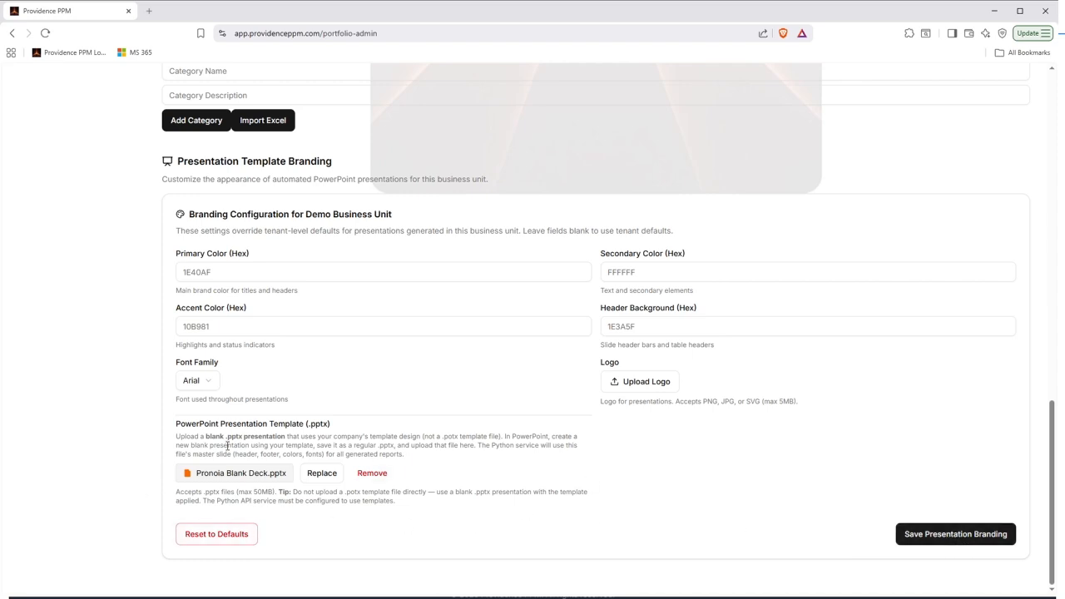
left_click(930, 541)
Step: In Portfolio and Metrics Definition, add a portfolio named New Product Development with the description "Portfolio for New Product Development Projects"
scroll(794, 500, "up", 15)
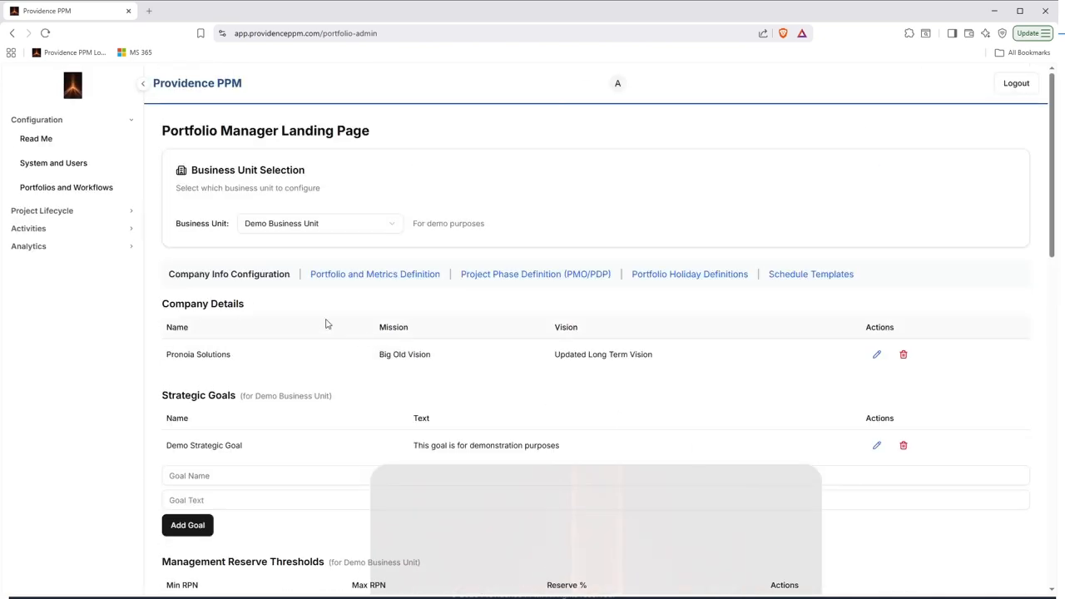
left_click(375, 275)
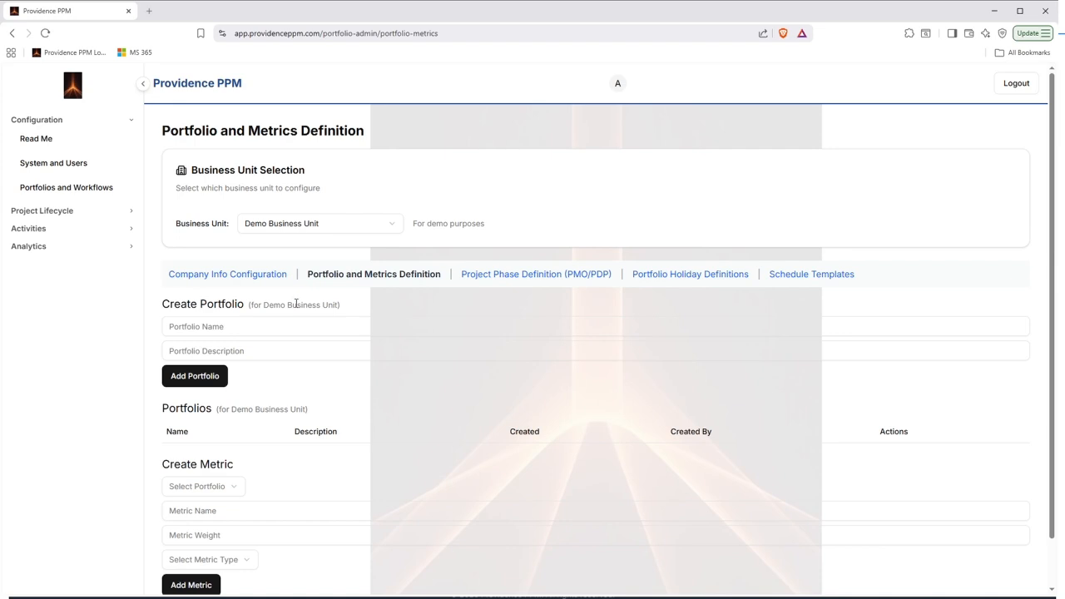
left_click(265, 326)
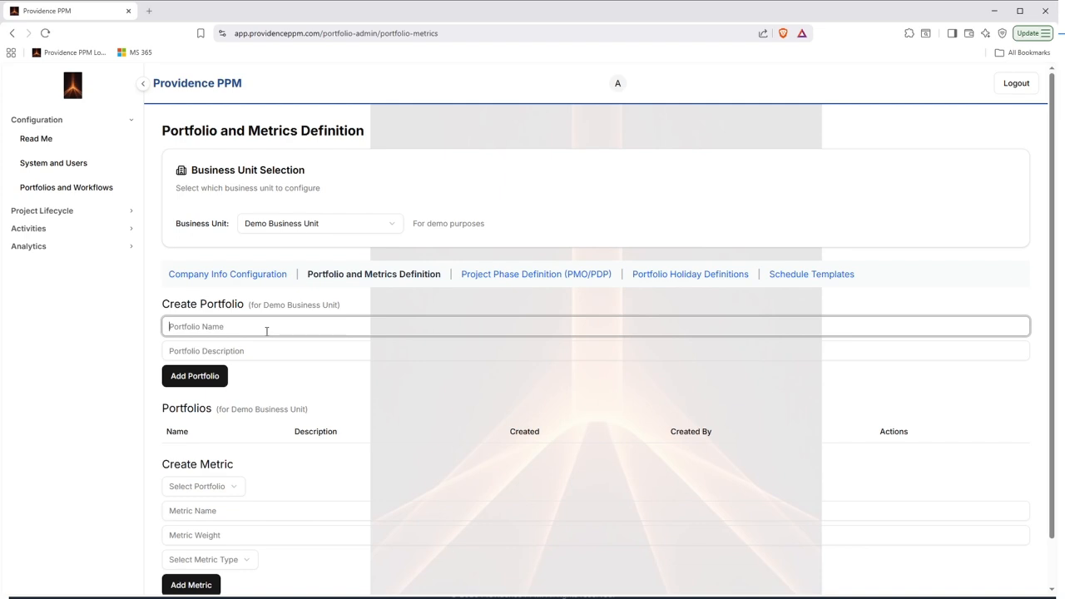
type("New Product Development")
key("Tab")
type("Portfolio for New Product Development Projects")
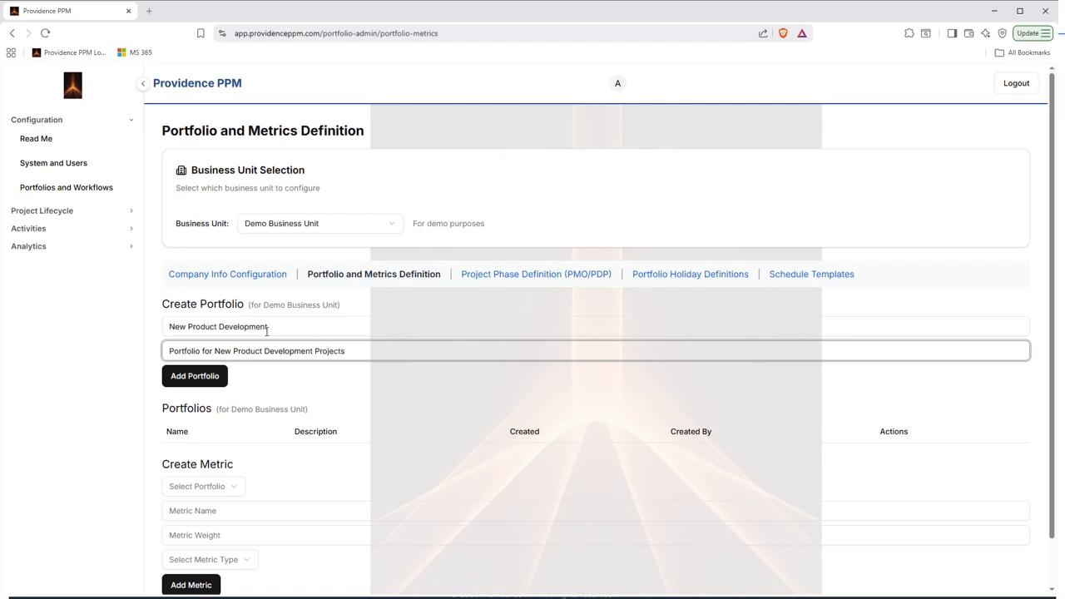
left_click(185, 381)
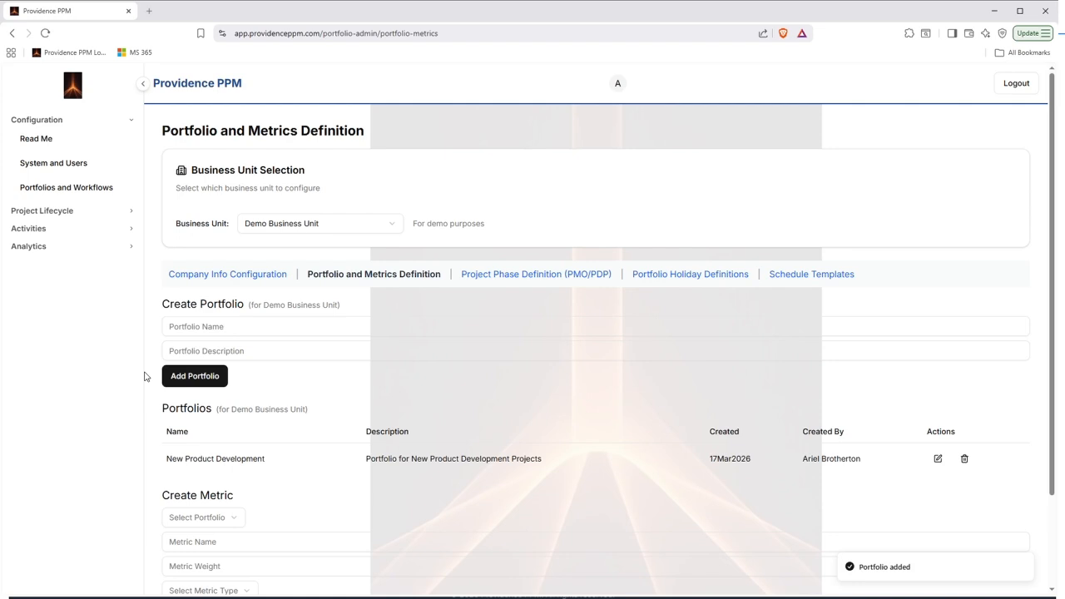
scroll(143, 377, "down", 1)
scroll(143, 376, "down", 1)
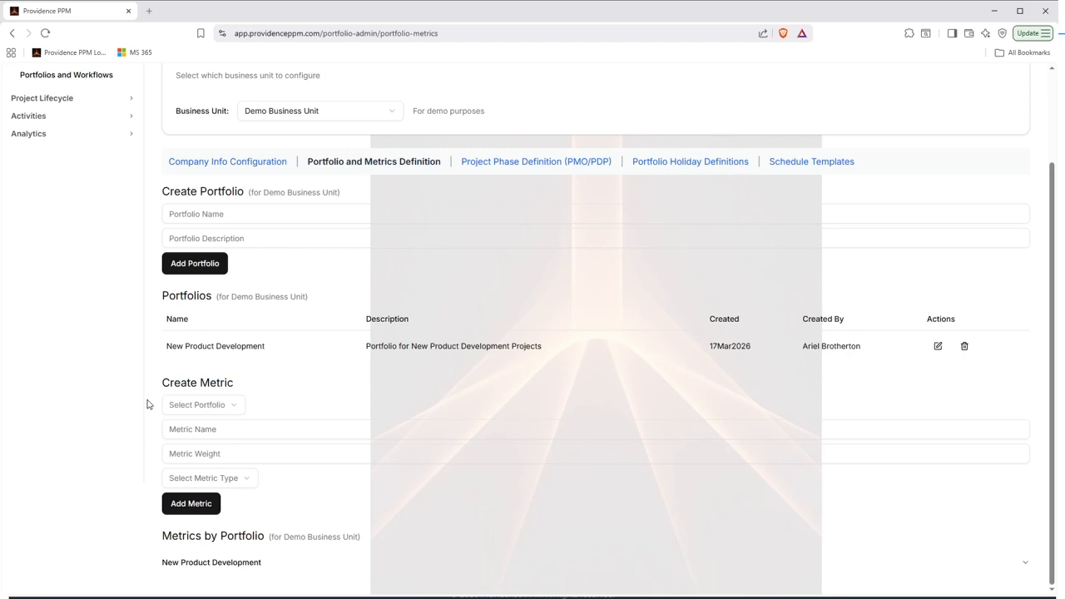
scroll(166, 405, "up", 1)
left_click(73, 192)
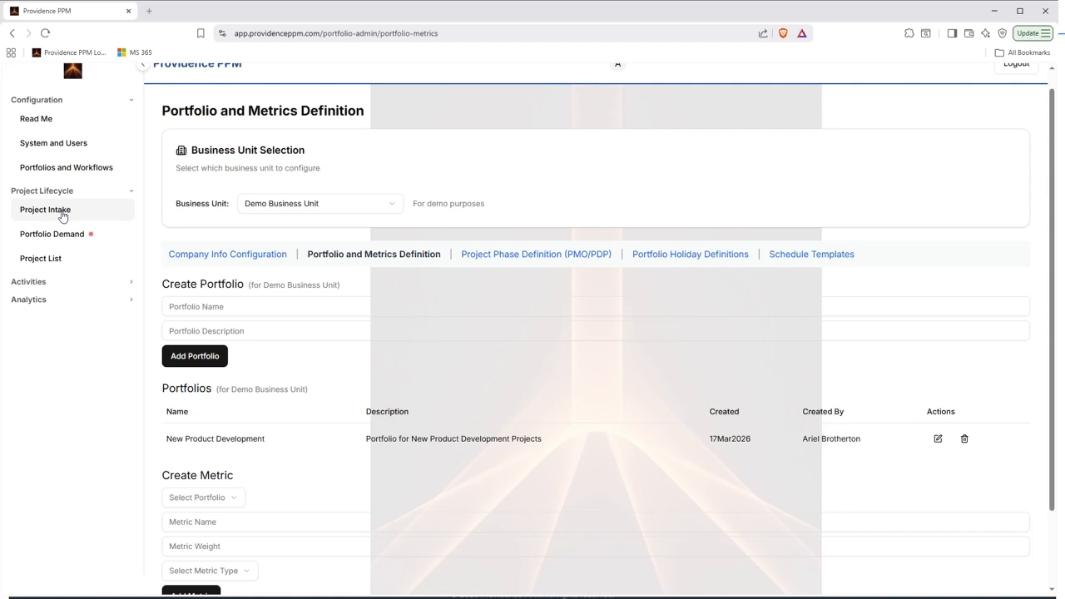
left_click(63, 193)
Step: Add a metric named 5 Year Revenue to the New Product Development portfolio, with weight 45 and type Numeric Metric with Specified Ranges
scroll(240, 321, "down", 1)
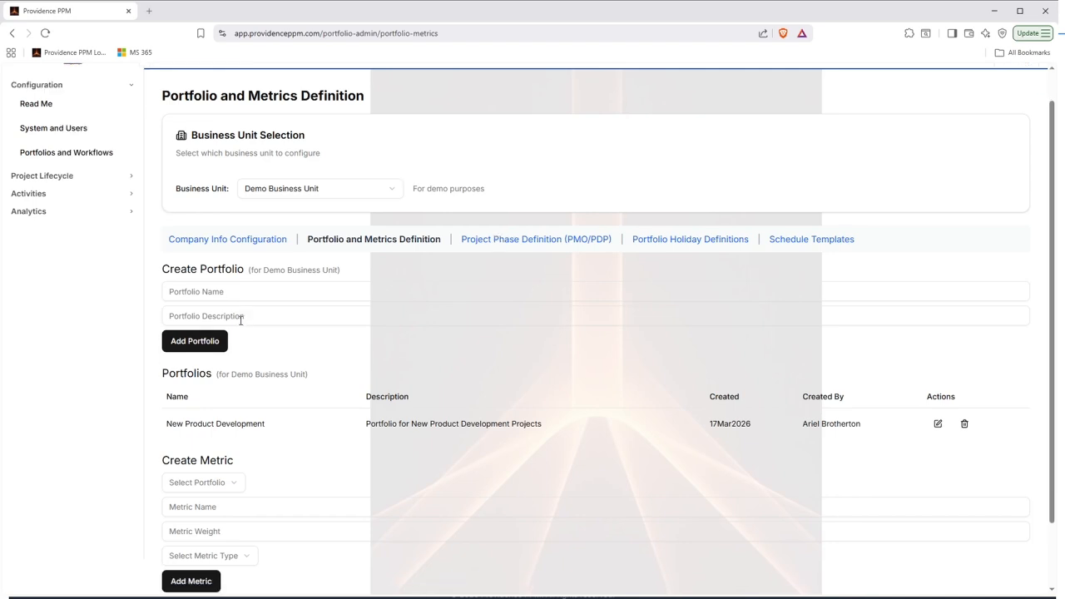
scroll(240, 321, "down", 1)
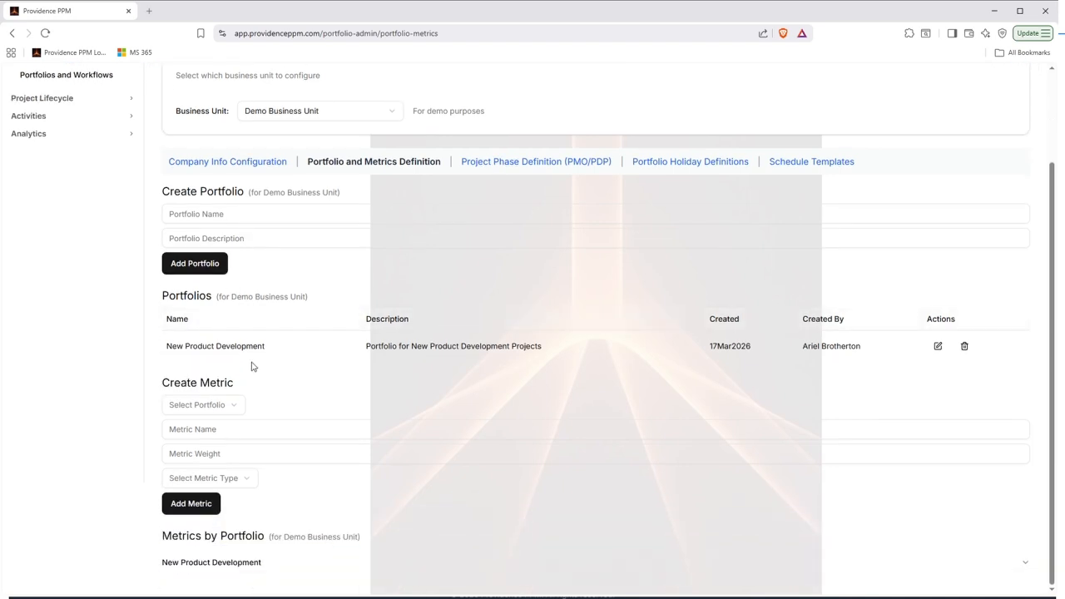
left_click(231, 409)
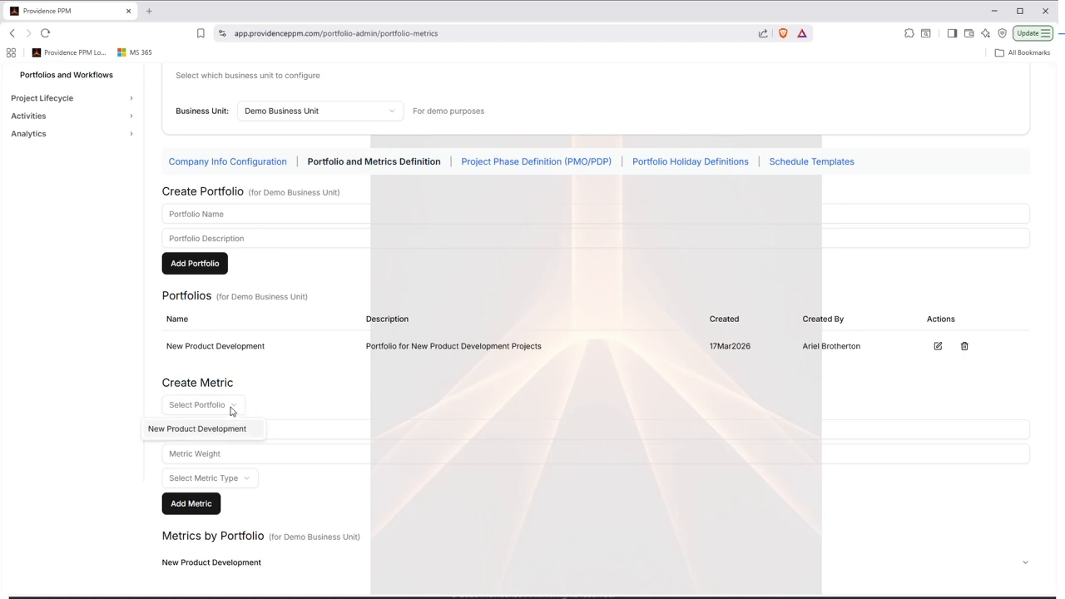
left_click(227, 432)
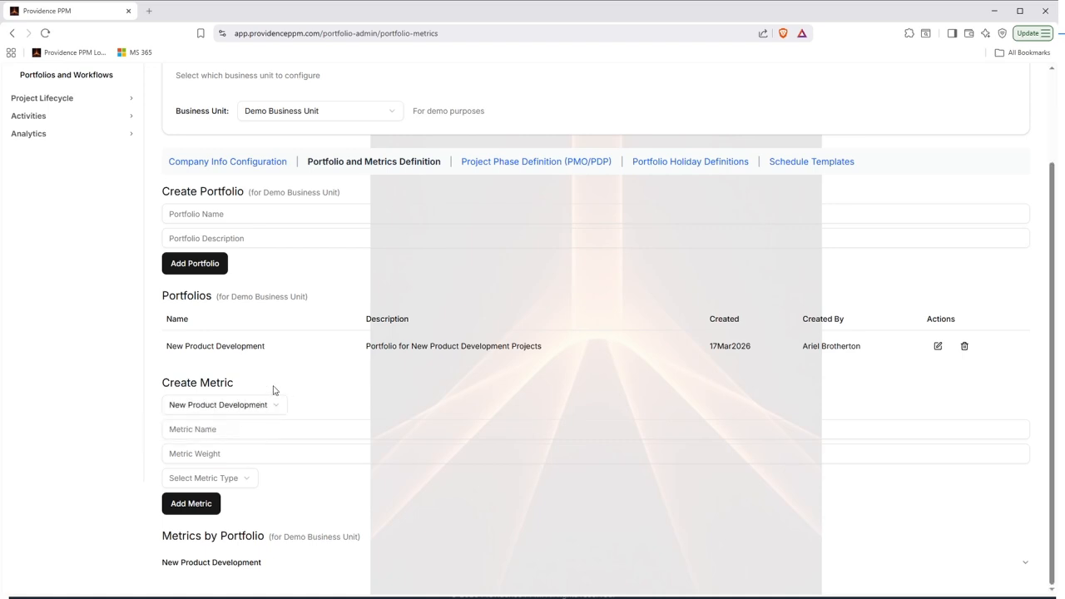
left_click(215, 428)
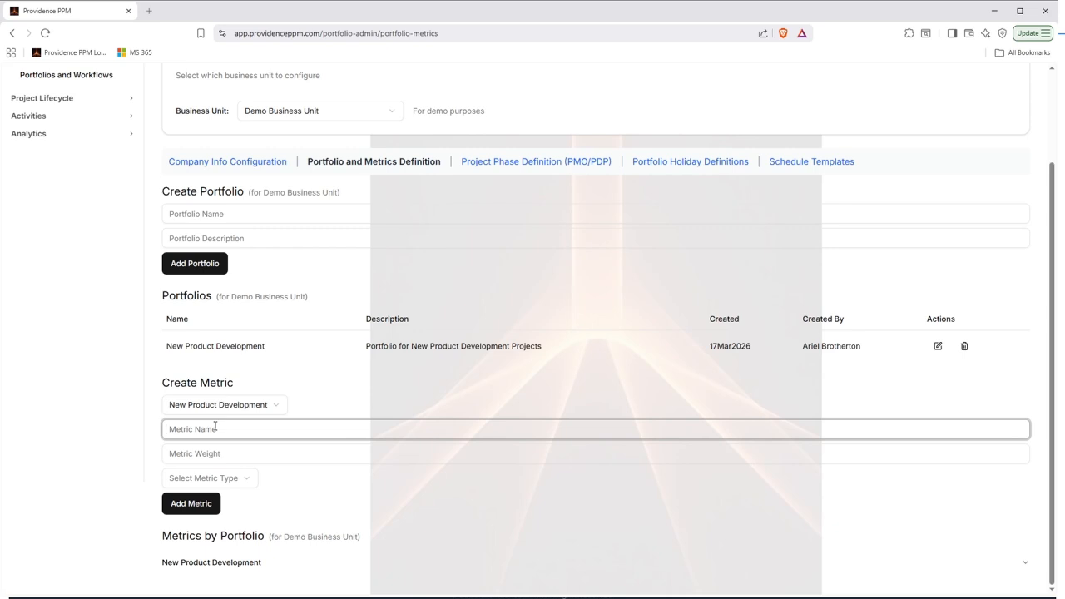
type("5 Year Revenue")
left_click(220, 453)
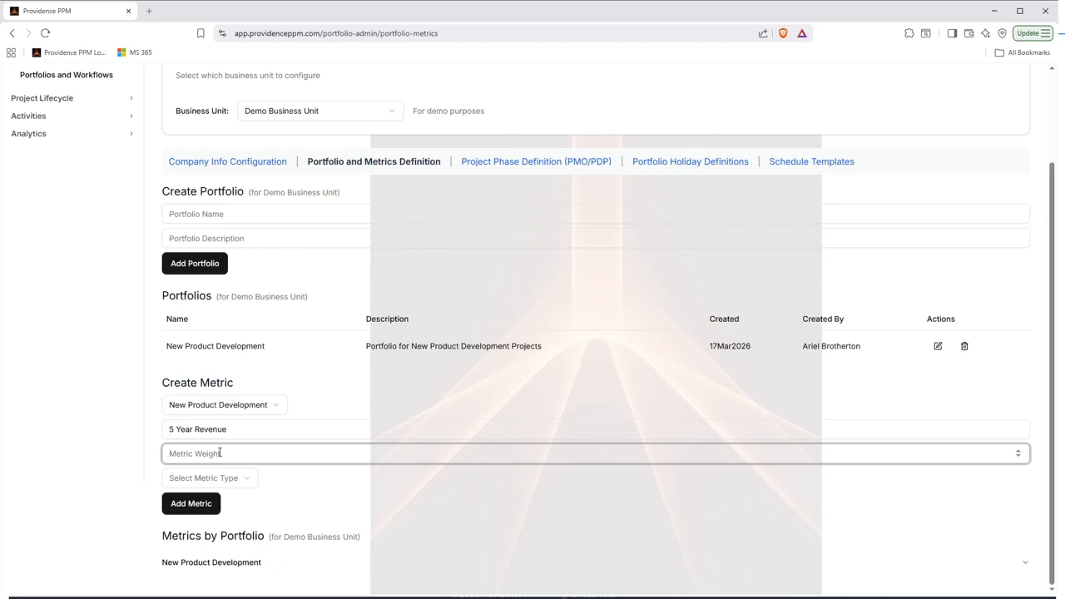
type("45")
left_click(239, 482)
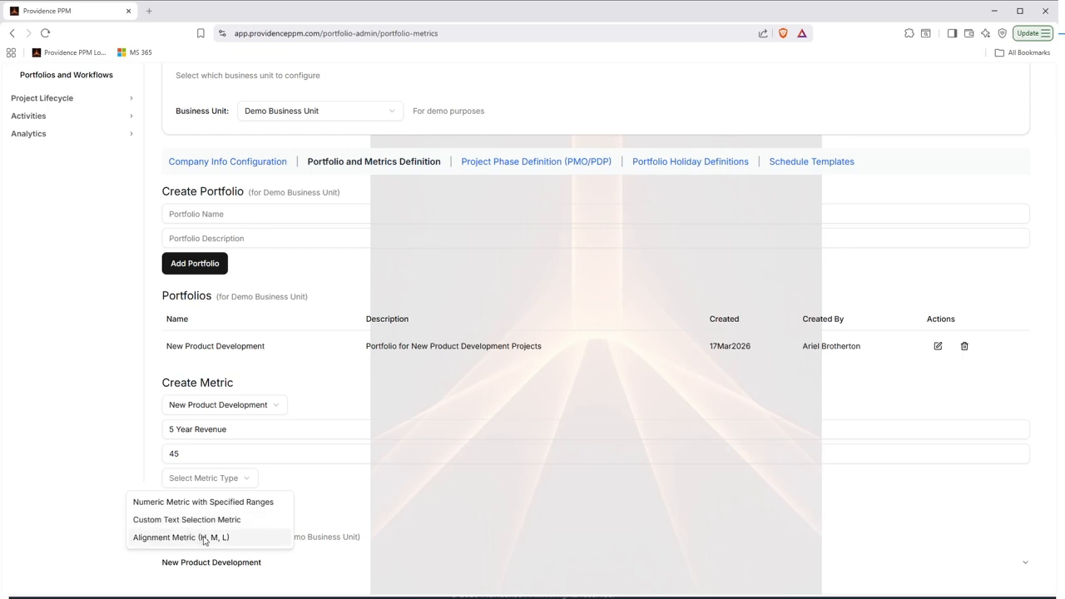
left_click(232, 507)
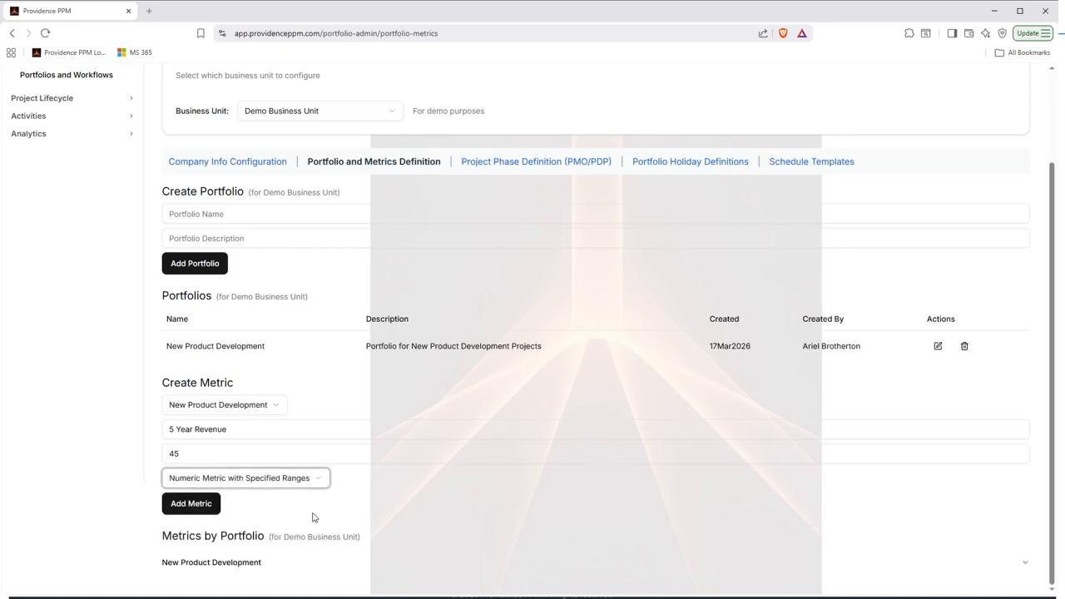
left_click(194, 504)
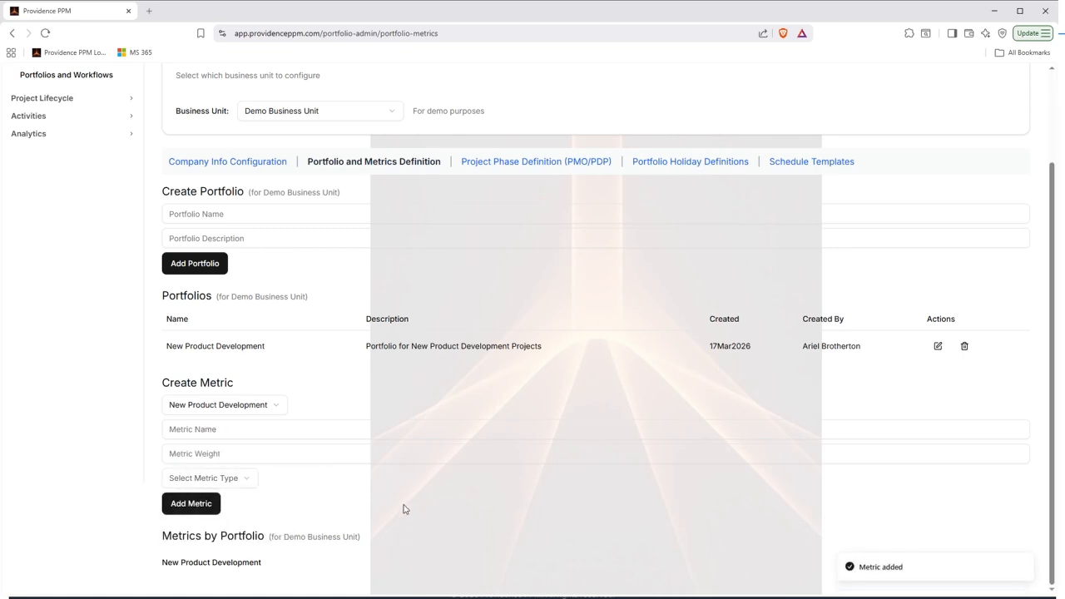
Step: Open the 5 Year Revenue metric's configuration from the portfolio's metrics and add a range from 100000 to 500000 with score 1
left_click(257, 564)
scroll(242, 507, "down", 1)
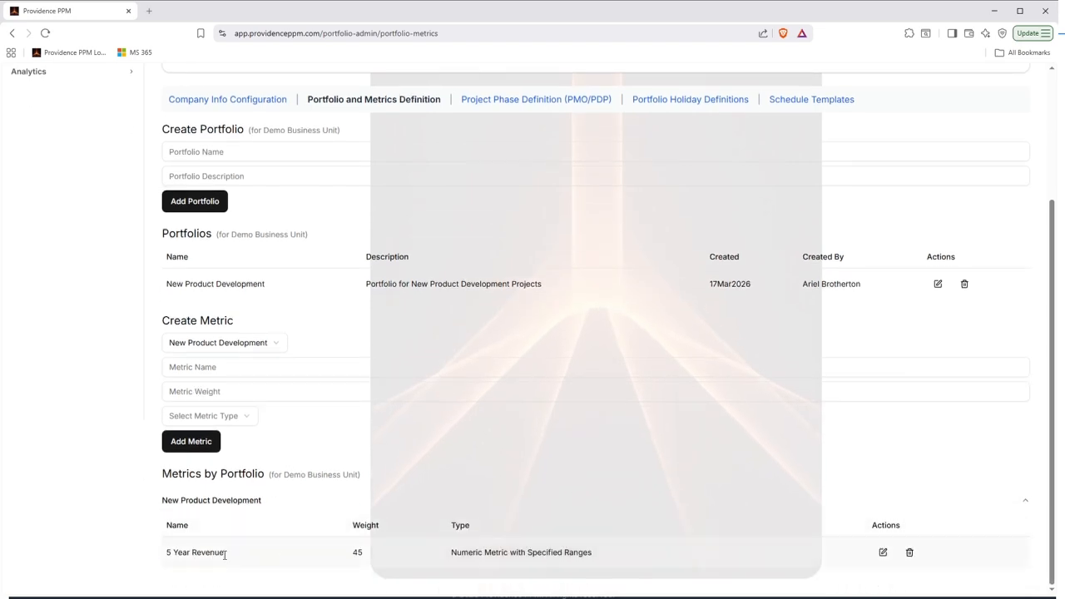
left_click(883, 553)
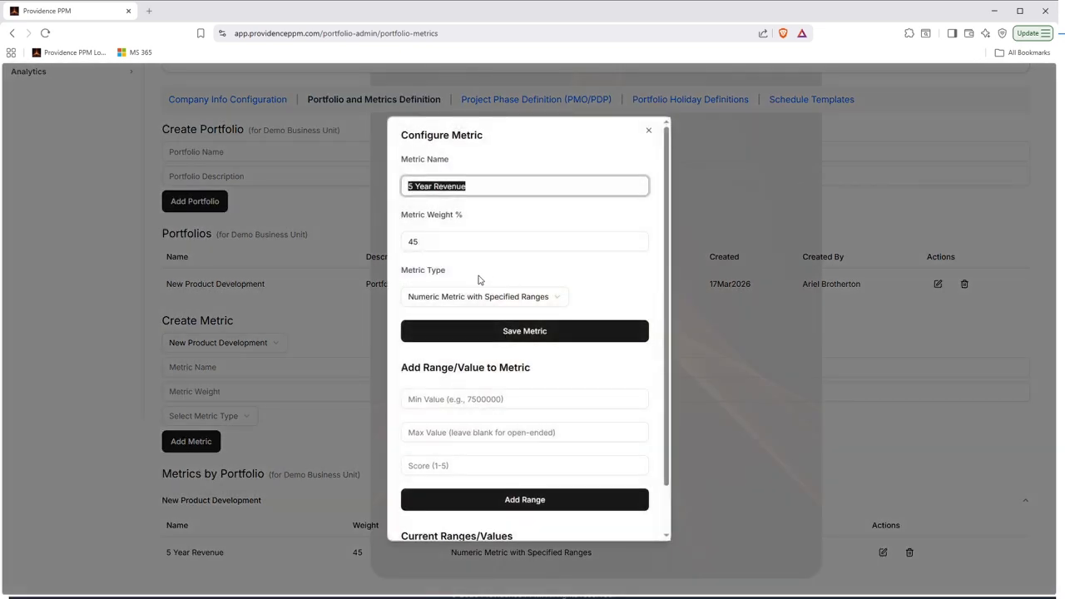
scroll(516, 325, "down", 1)
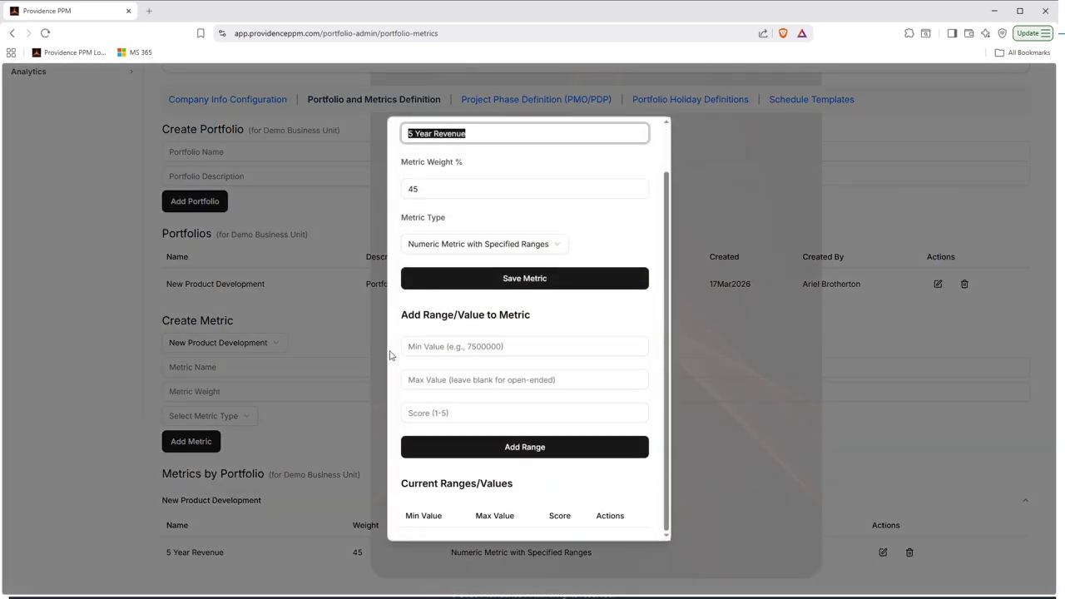
left_click(472, 350)
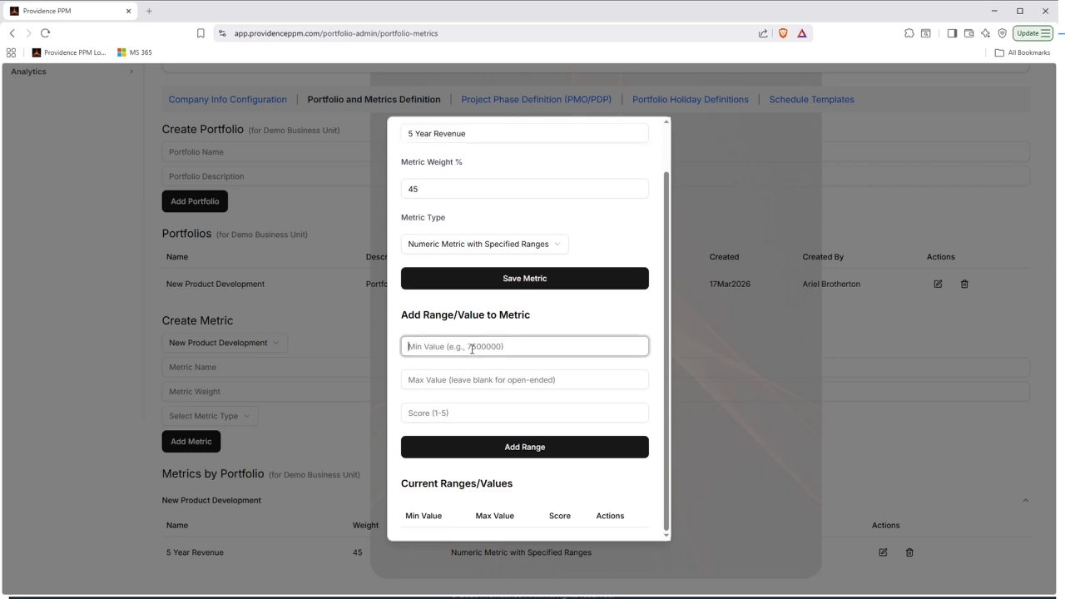
type("100000")
left_click(468, 379)
type("500000")
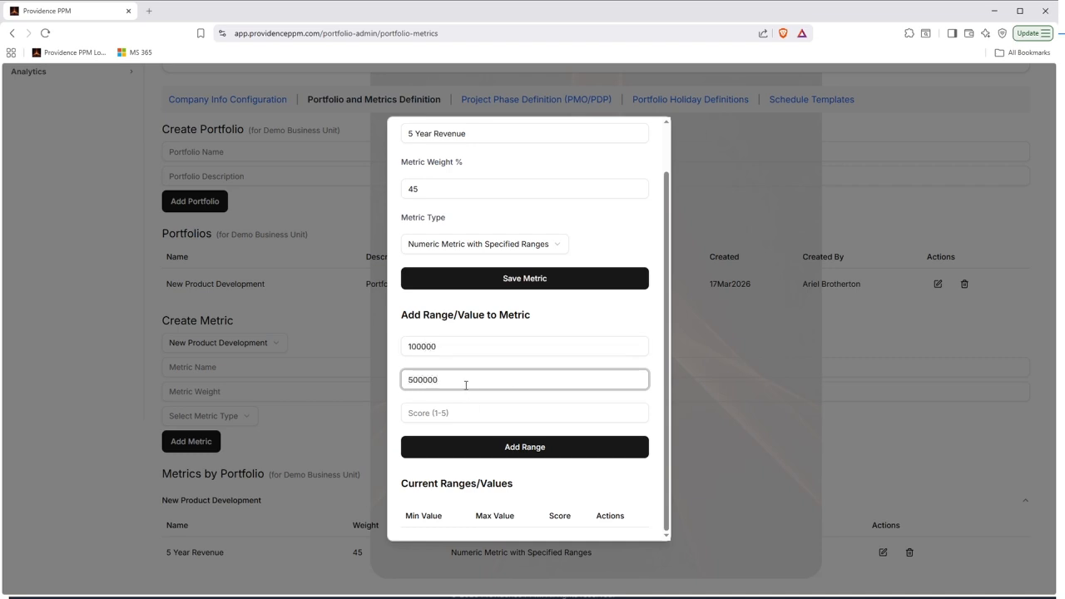
left_click(450, 412)
type("1")
left_click(504, 447)
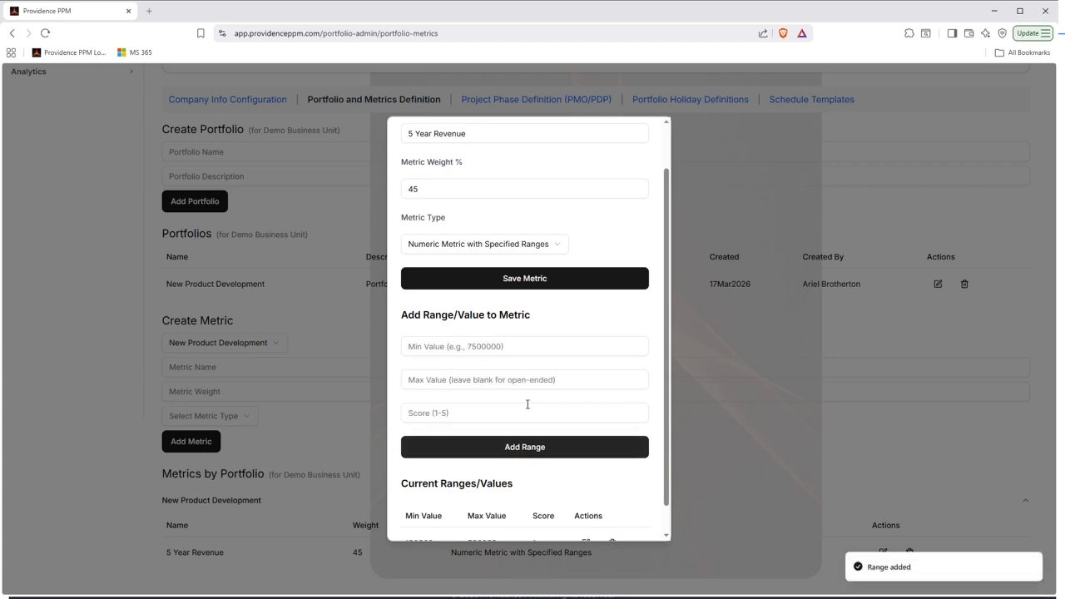
Step: Add a second range to the 5 Year Revenue metric, from 500001 to 1000000 with score 3
scroll(528, 405, "down", 1)
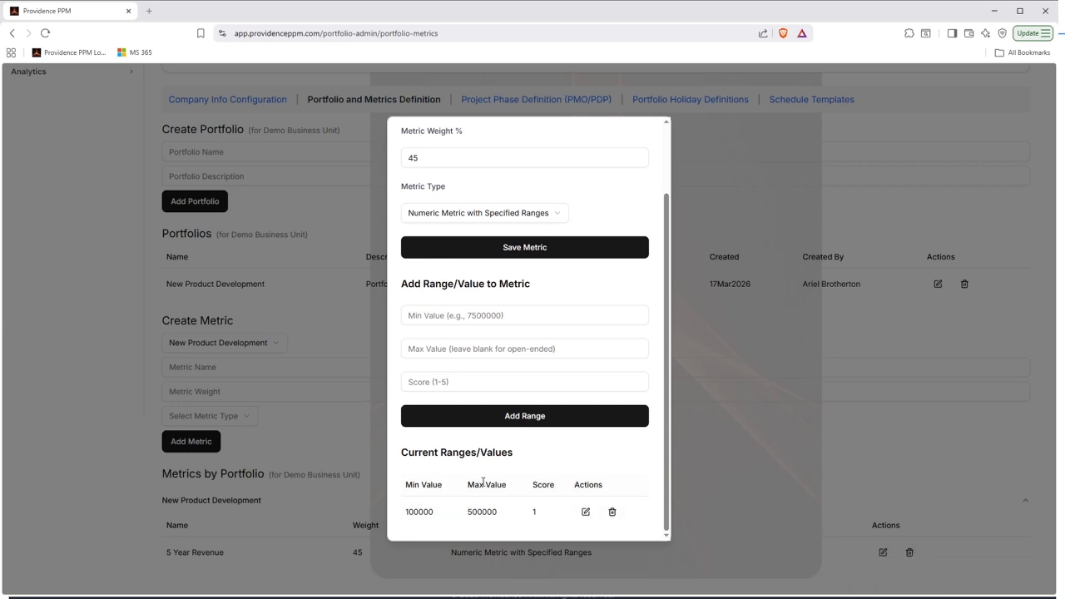
scroll(466, 489, "up", 1)
left_click(461, 400)
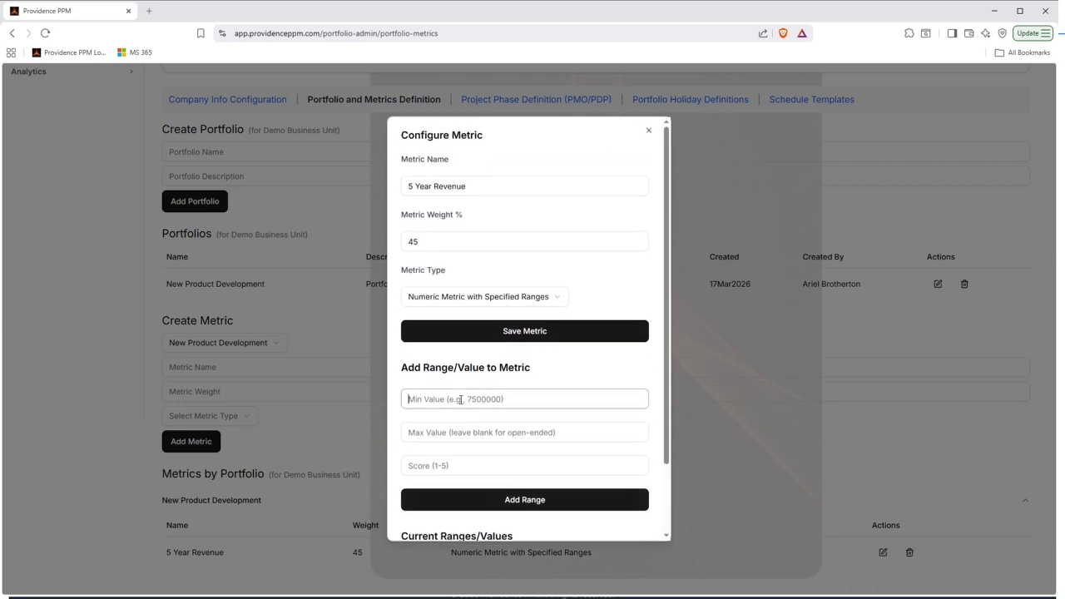
type("500001")
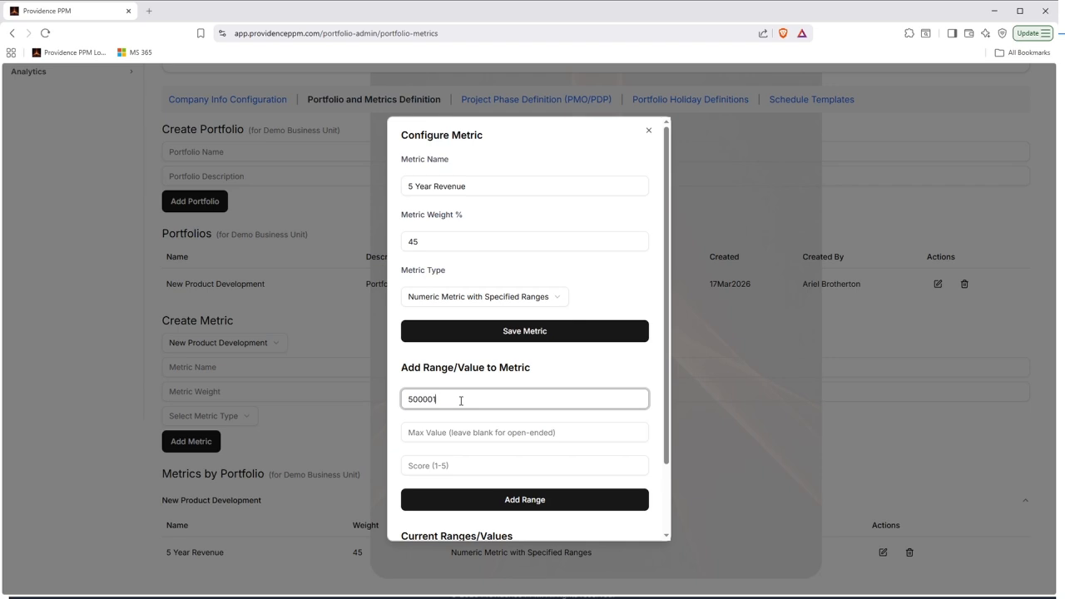
left_click(447, 435)
type("1000000")
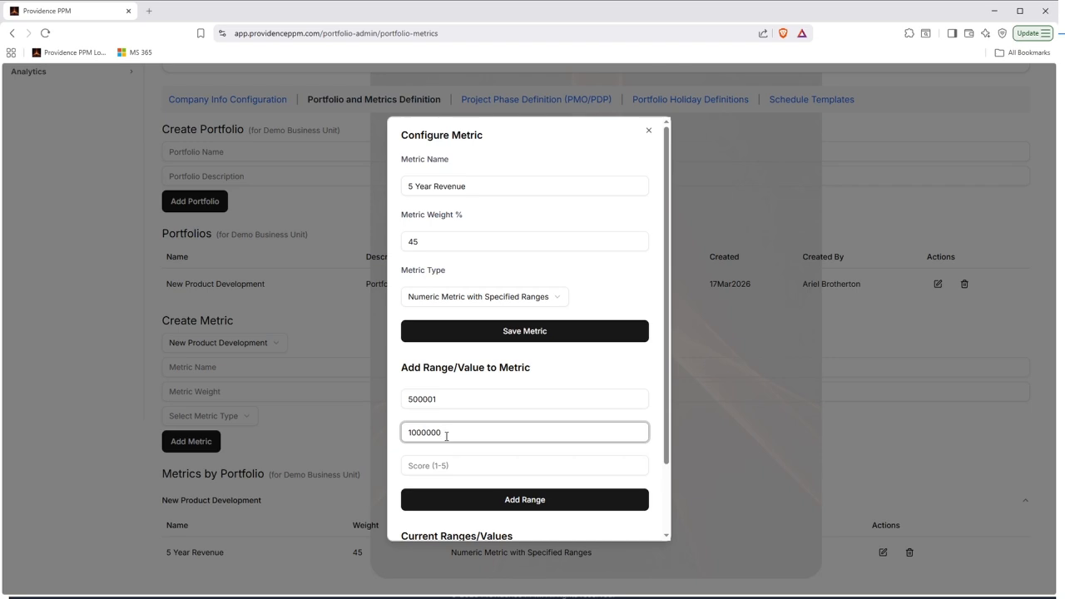
left_click(442, 468)
type("3")
scroll(539, 445, "down", 1)
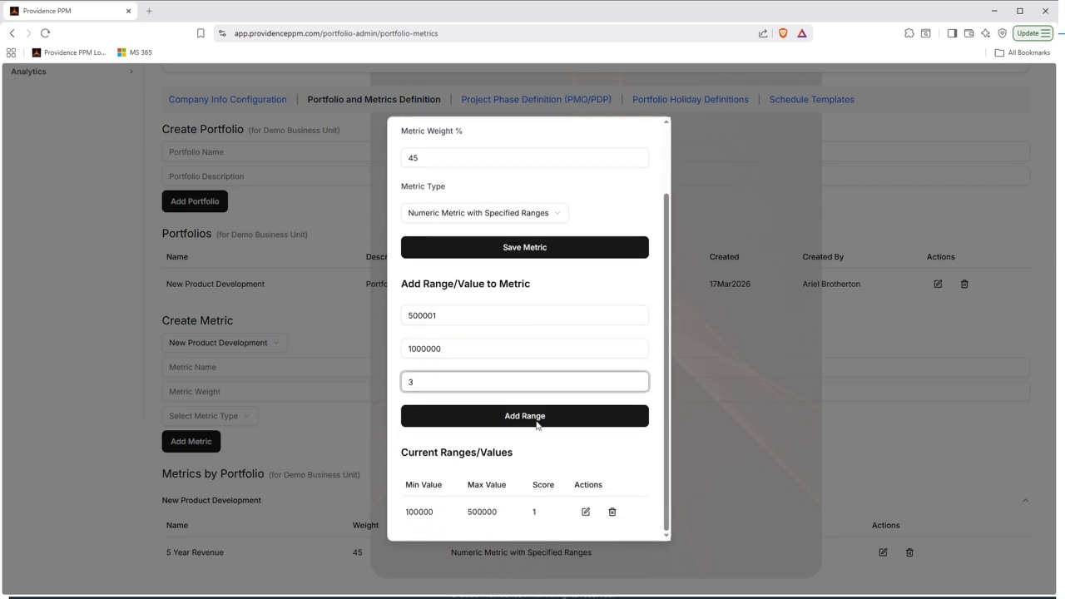
left_click(542, 415)
Step: Add a third range to the 5 Year Revenue metric, from 1000001 to 2000000 with score 5
left_click(471, 314)
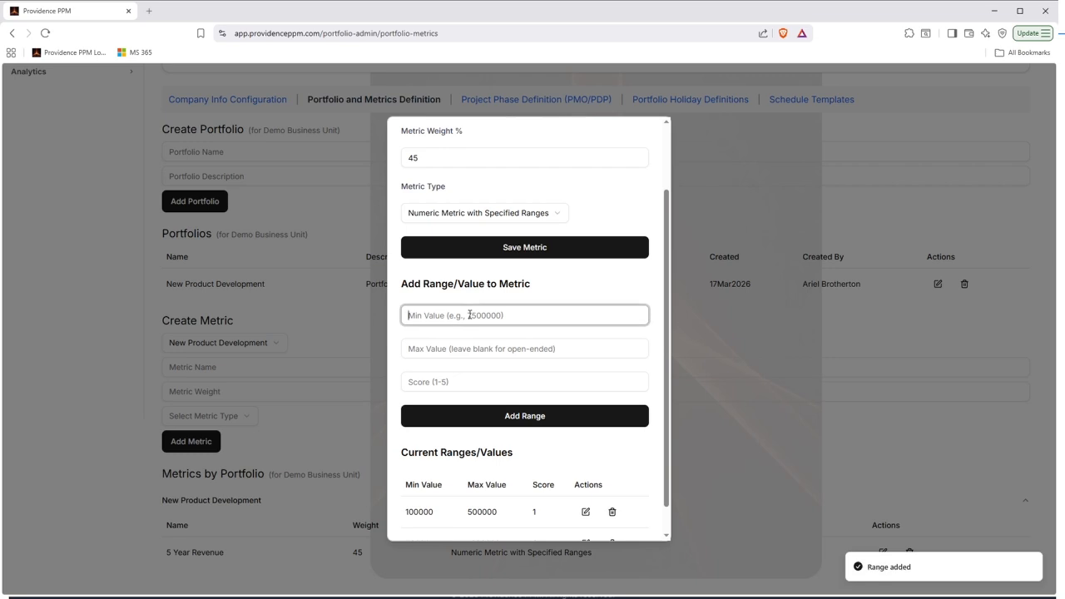
type("1000")
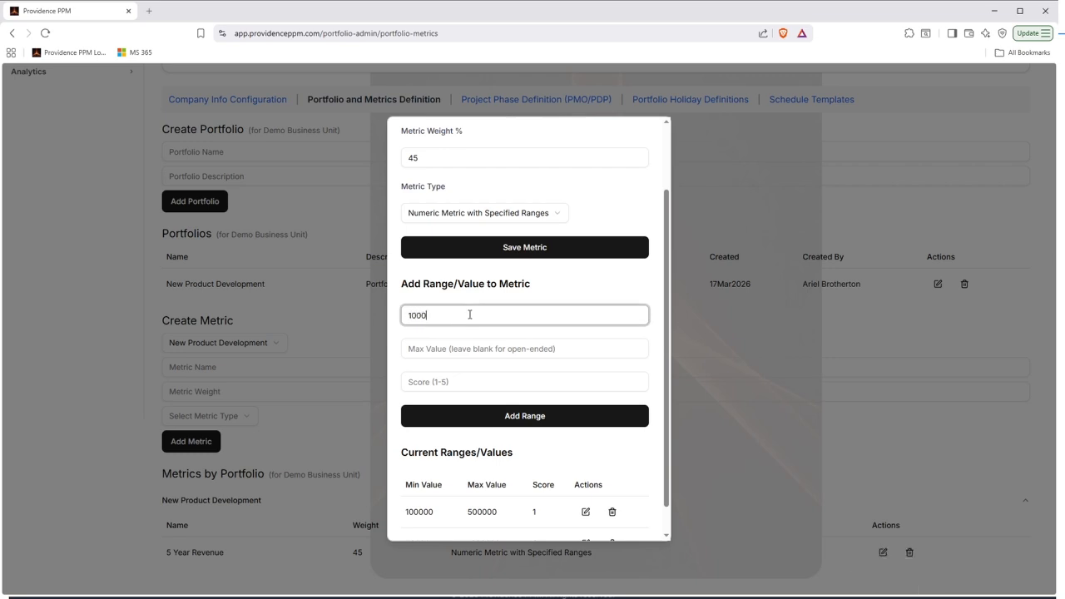
type("001")
left_click(490, 349)
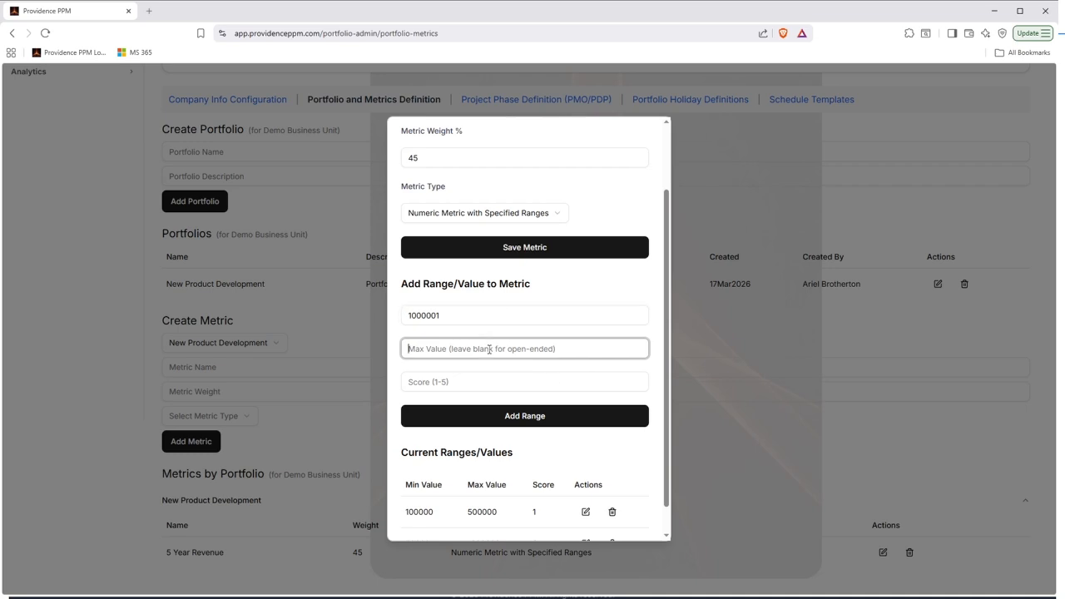
type("2000000")
left_click(456, 383)
type("5")
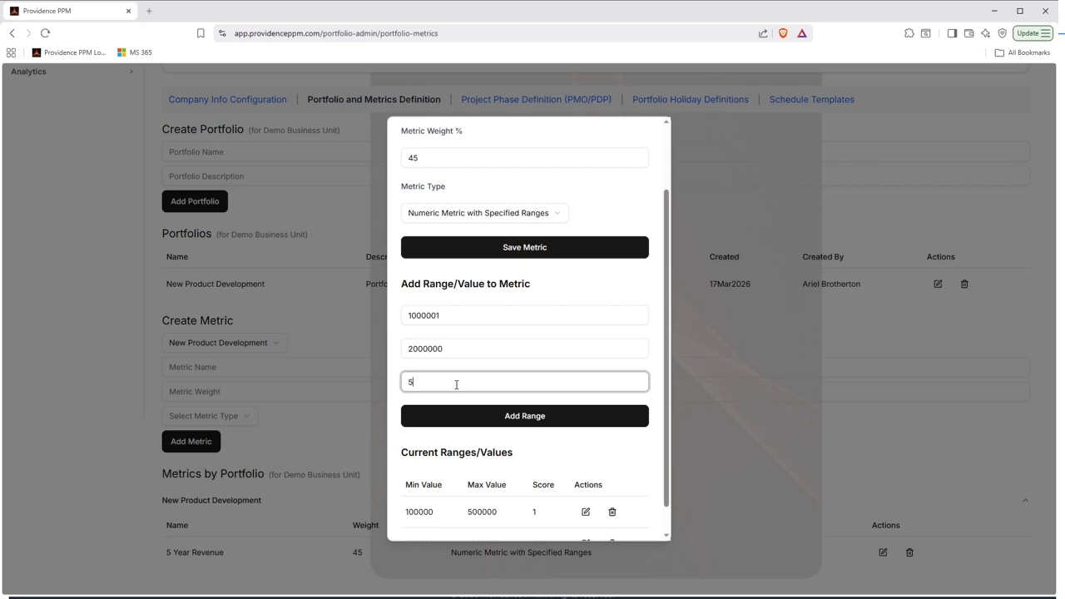
left_click(518, 418)
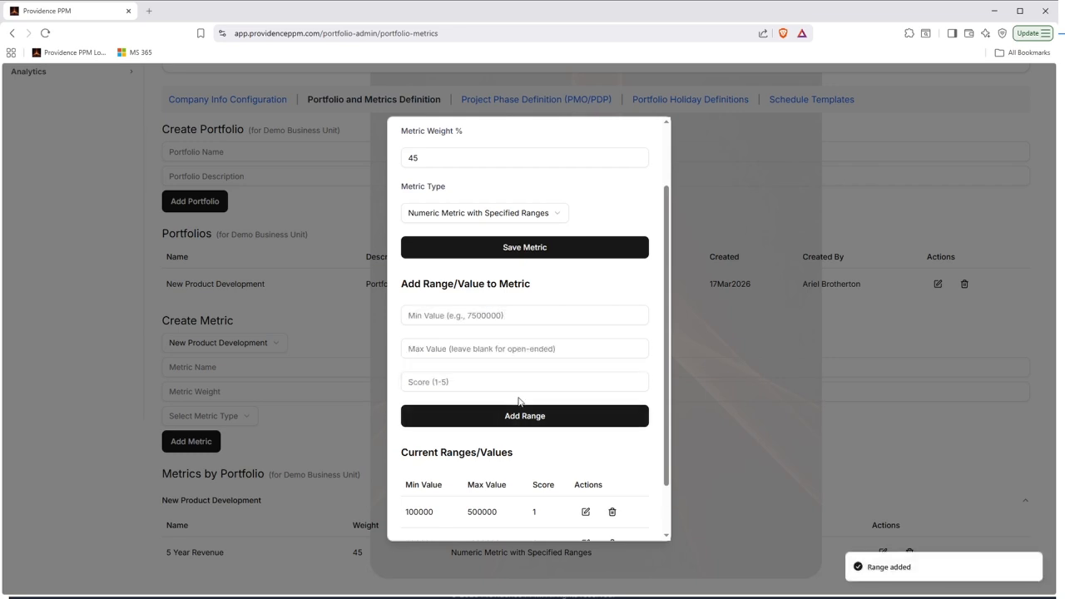
Step: Review the 5 Year Revenue metric's ranges and save the metric
scroll(517, 397, "down", 1)
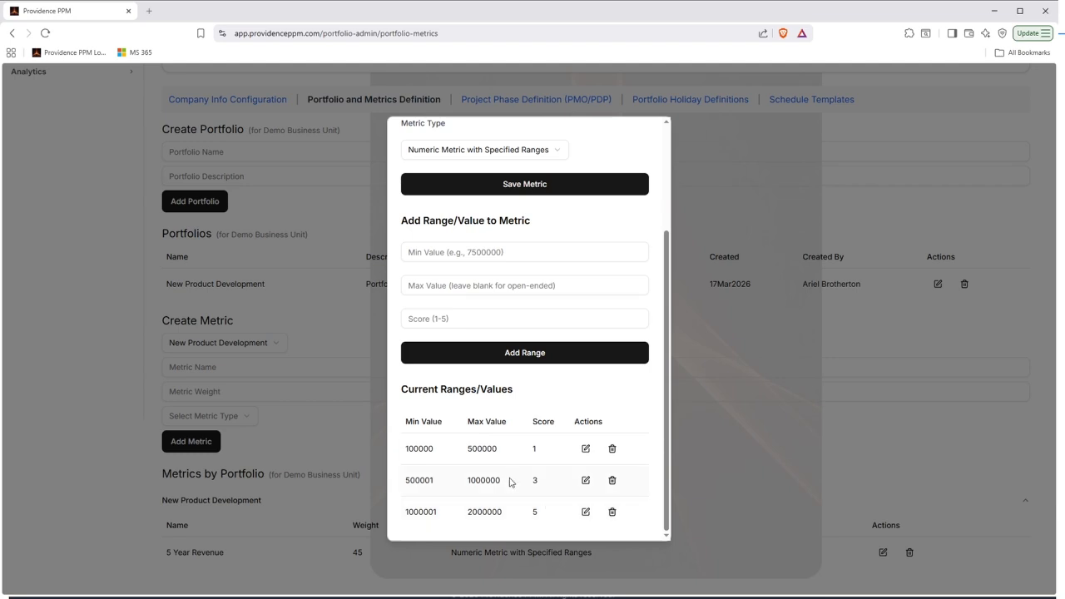
scroll(510, 474, "up", 3)
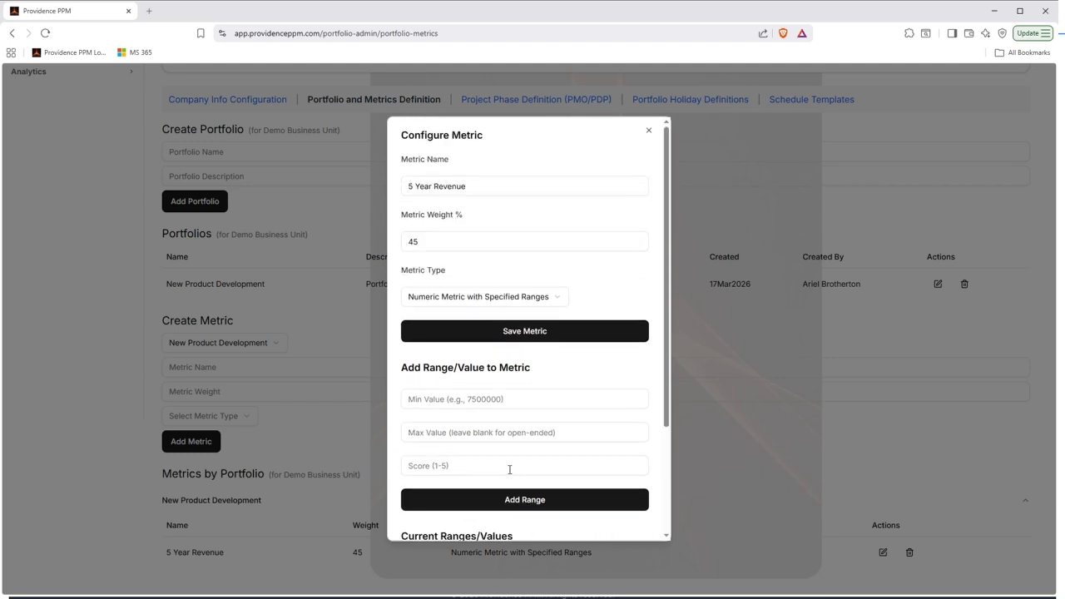
scroll(526, 337, "down", 3)
scroll(526, 338, "up", 3)
left_click(529, 331)
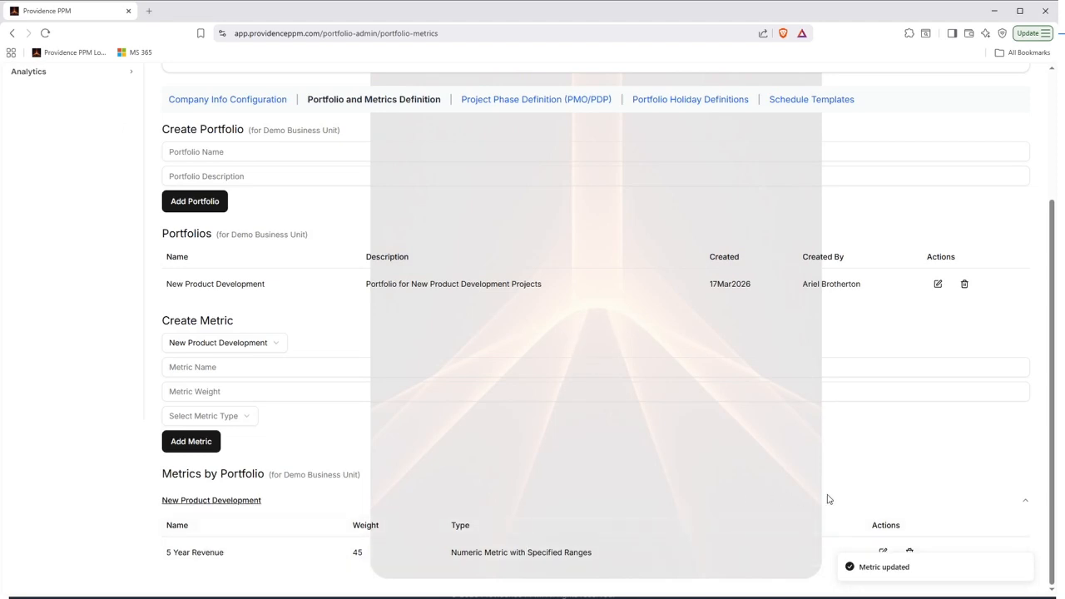
Step: Reopen the 5 Year Revenue metric's configuration to check its saved ranges, and close it
left_click(883, 552)
scroll(571, 384, "down", 3)
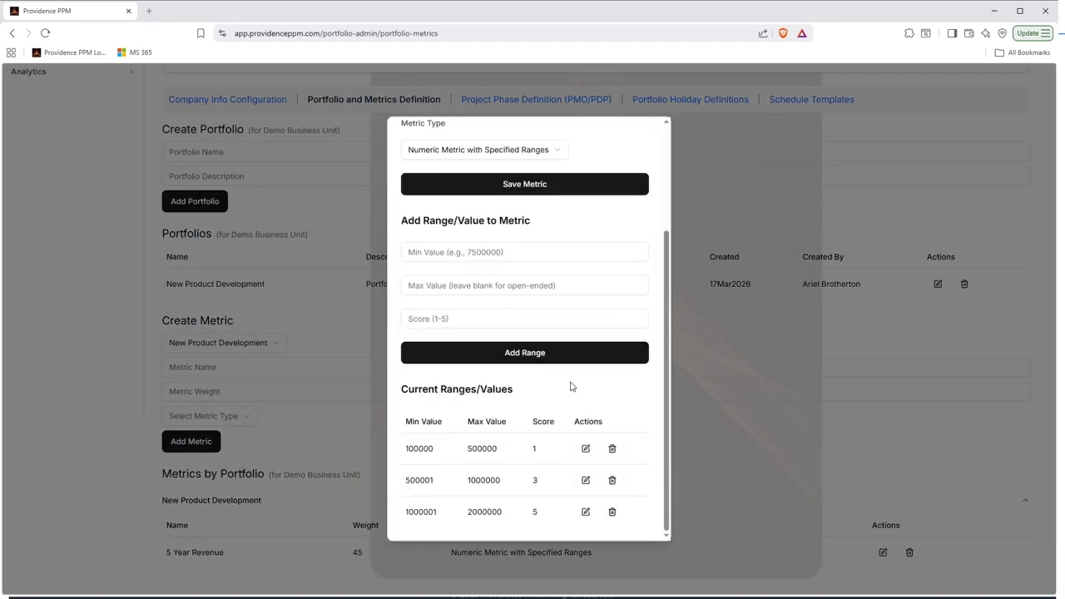
scroll(522, 460, "up", 2)
scroll(522, 460, "up", 1)
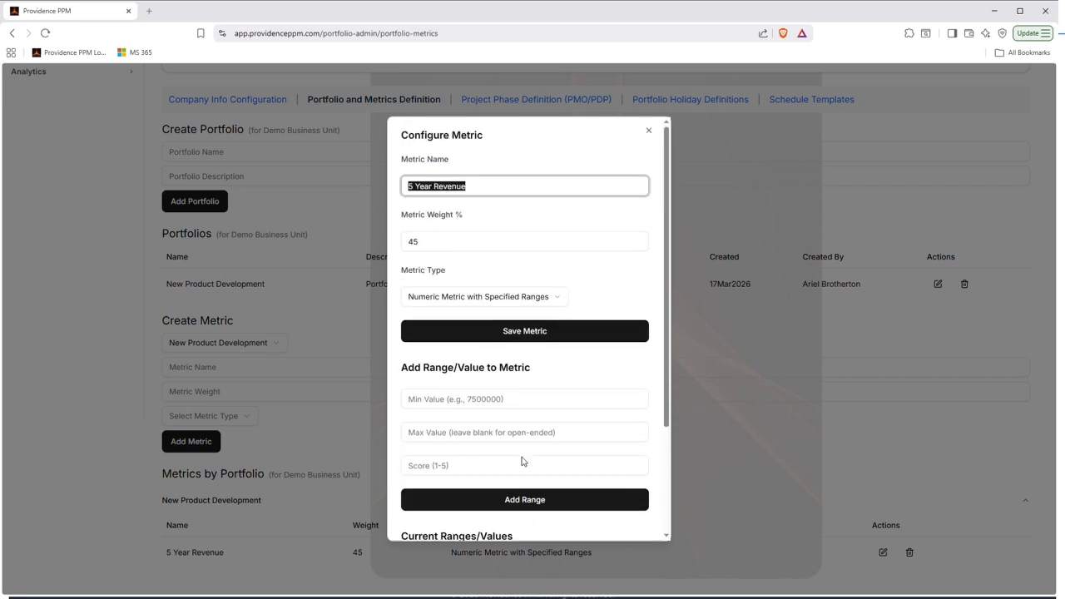
left_click(652, 129)
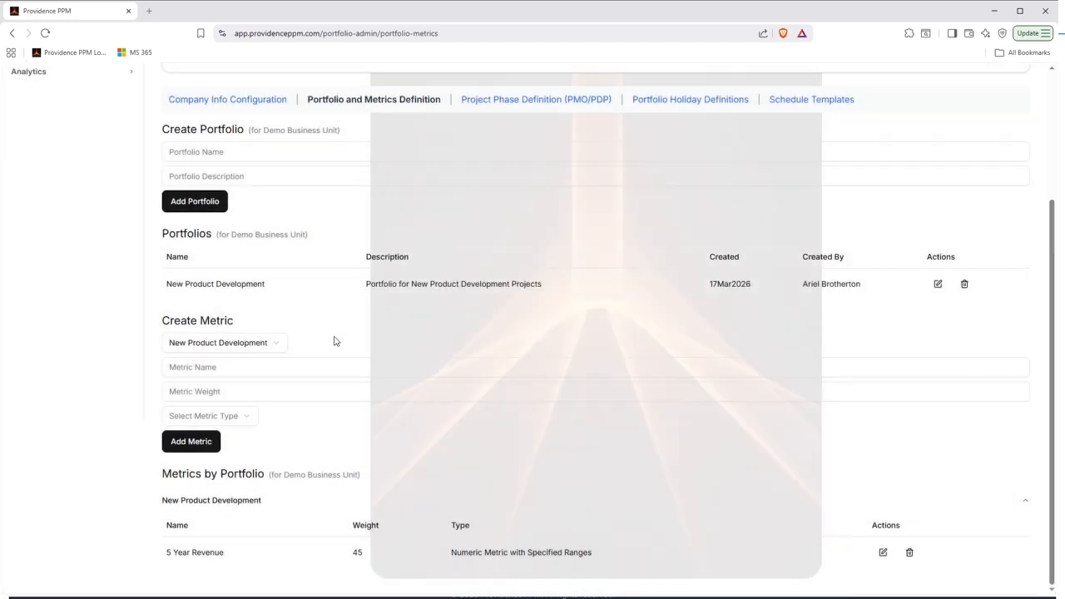
Step: Add a Strategic Alignment metric to the New Product Development portfolio with weight 35 and type Alignment Metric (H, M, L)
left_click(233, 366)
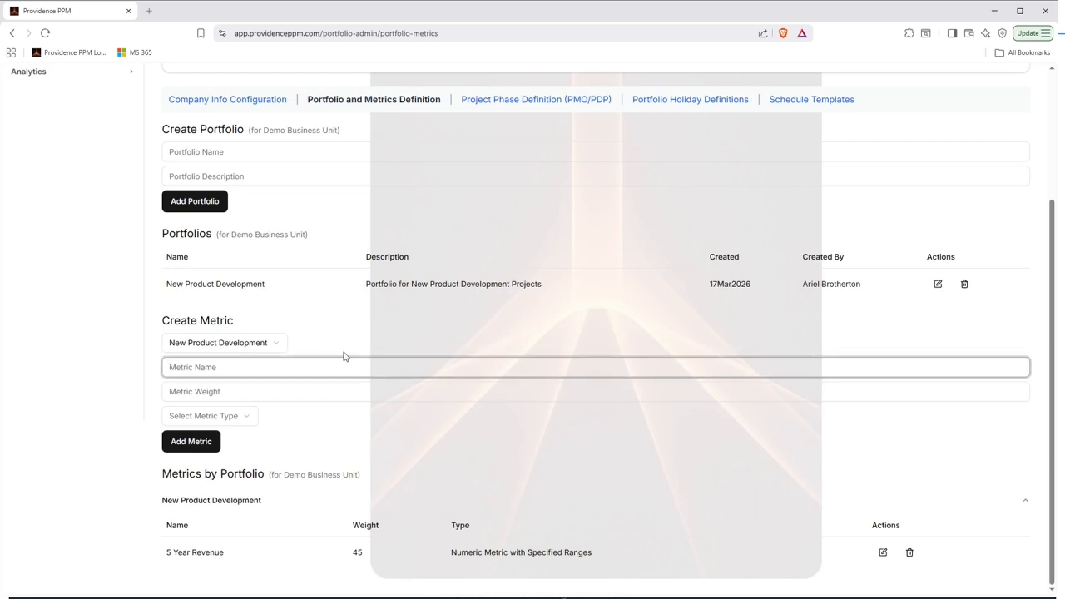
type("Strategic Alignment")
key("Tab")
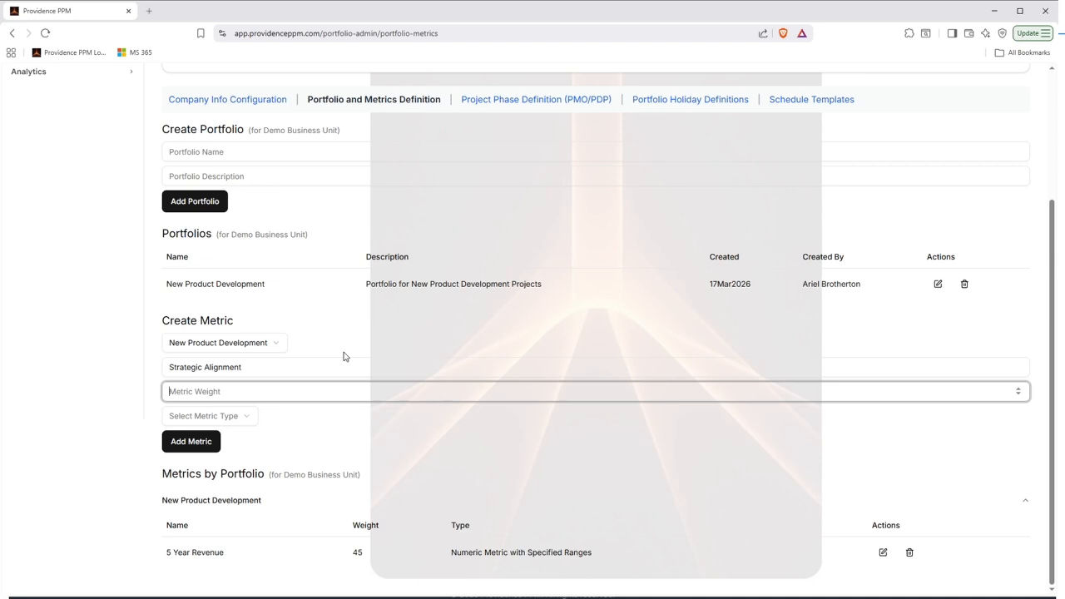
scroll(344, 356, "up", 2)
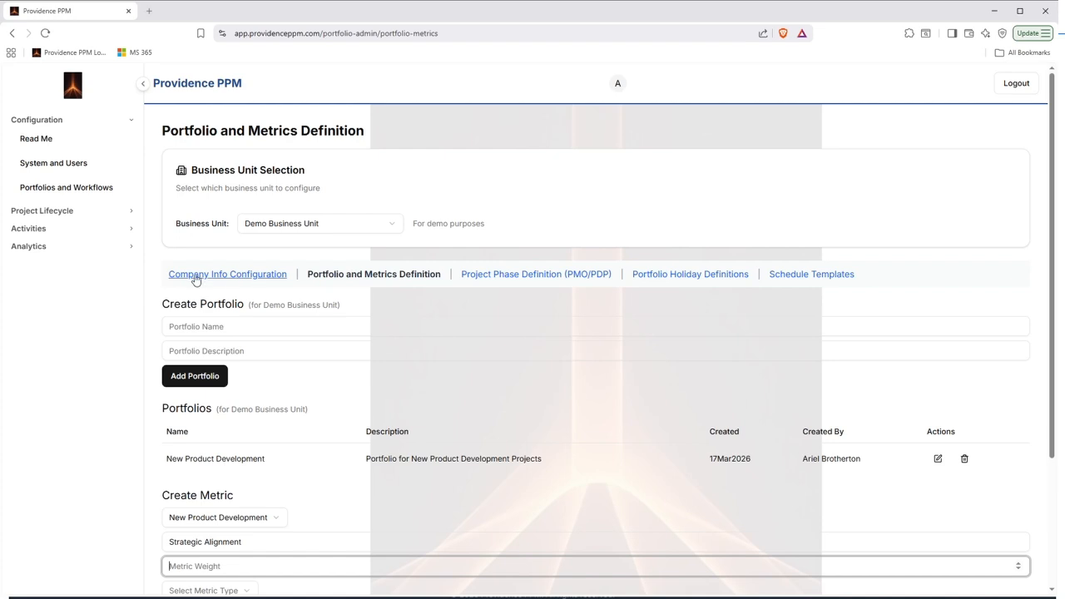
scroll(383, 391, "down", 2)
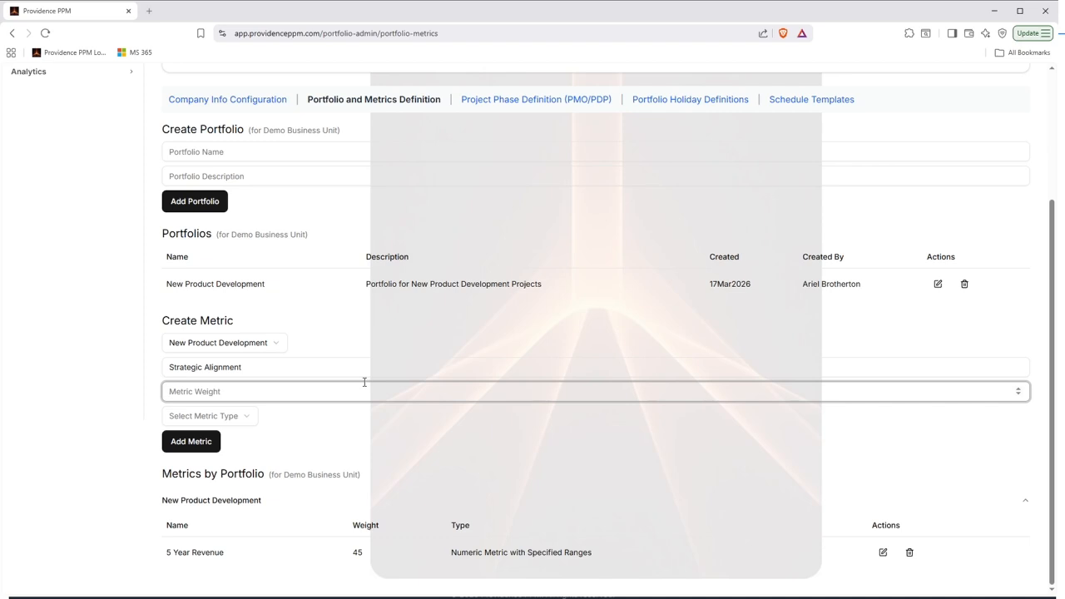
type(".")
key("BackSpace")
type("35")
left_click(236, 415)
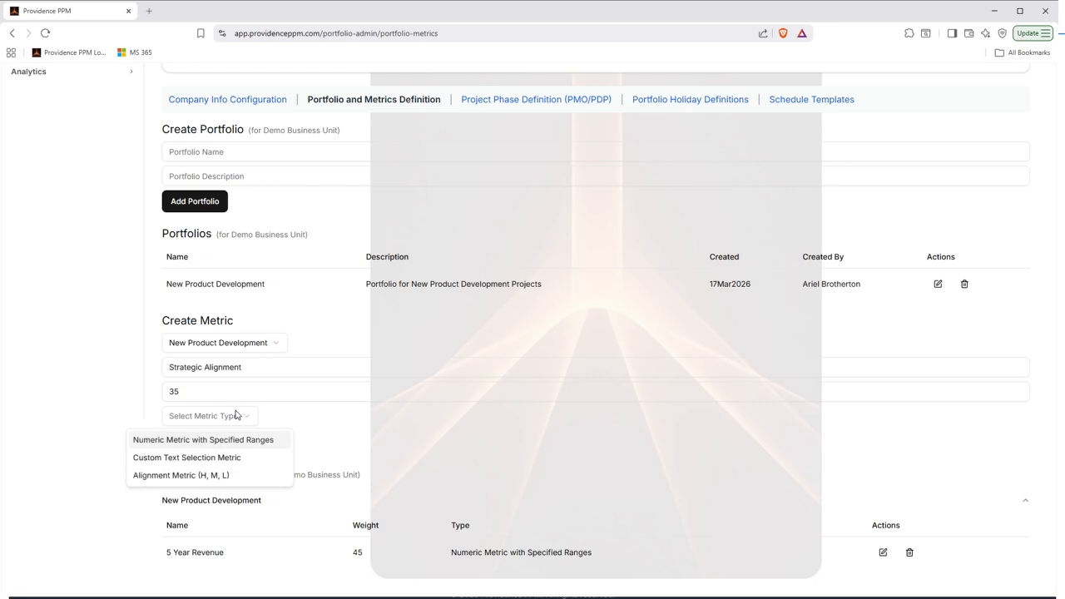
left_click(232, 480)
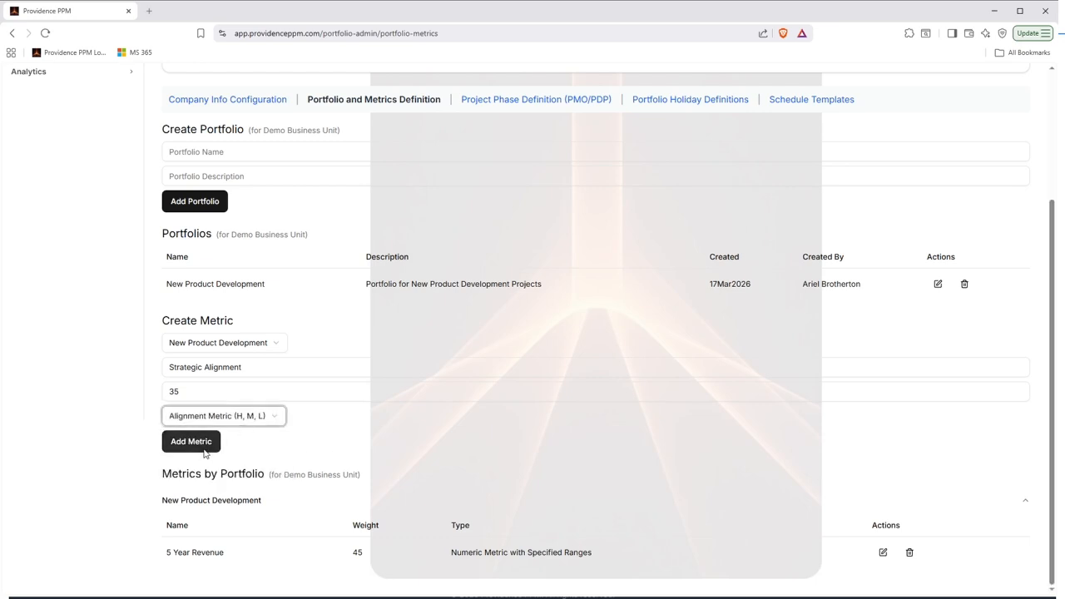
scroll(340, 423, "down", 1)
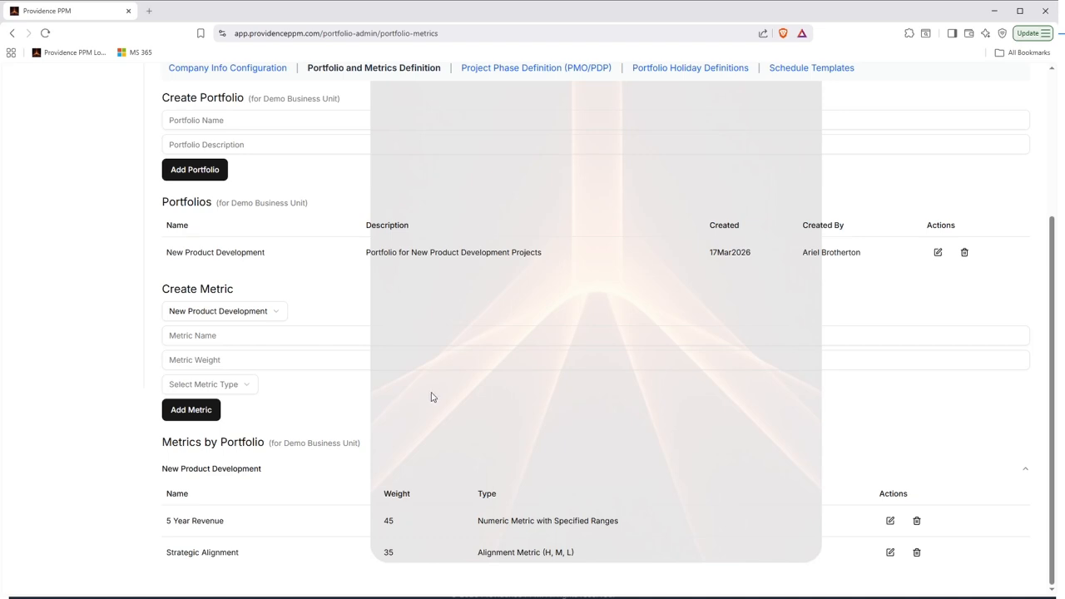
Step: Add a Technical Competency metric to the New Product Development portfolio with weight 20 and type Custom Text Selection Metric
left_click(303, 334)
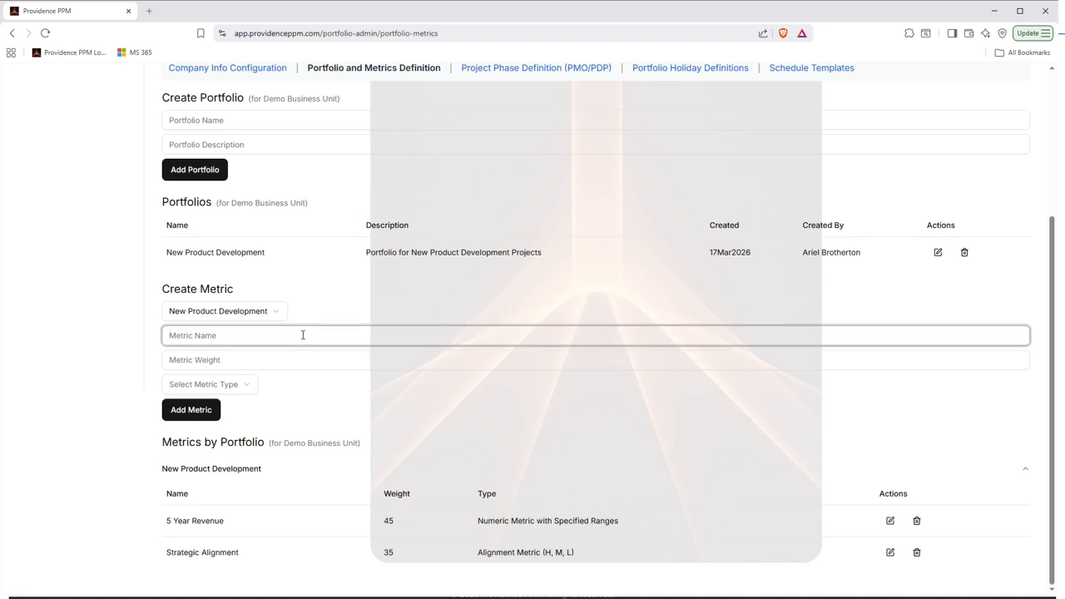
left_click(246, 384)
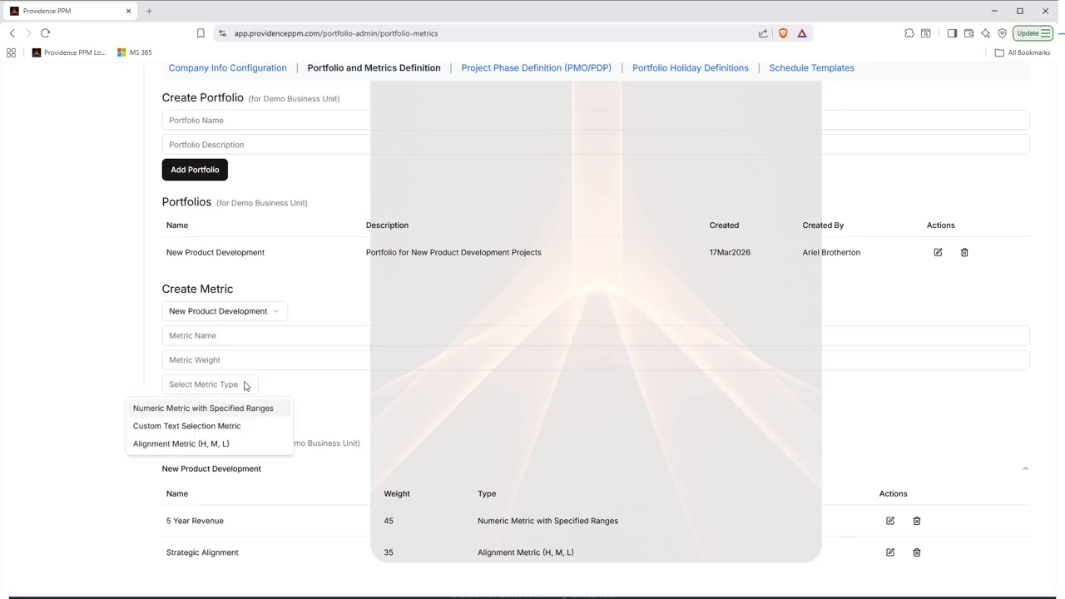
left_click(228, 426)
left_click(243, 336)
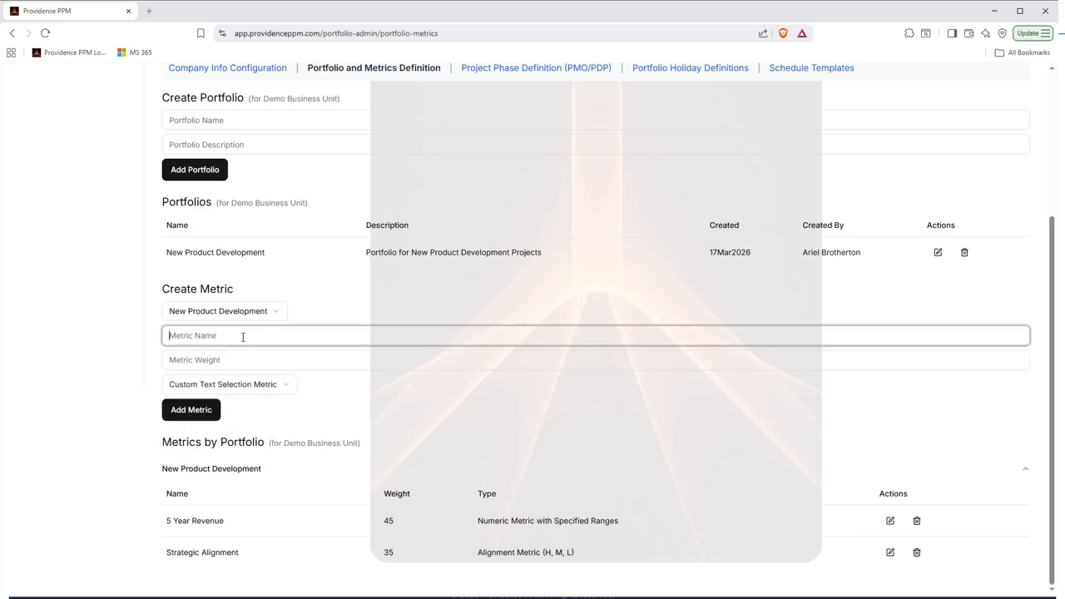
type("Technical Competency")
left_click(222, 359)
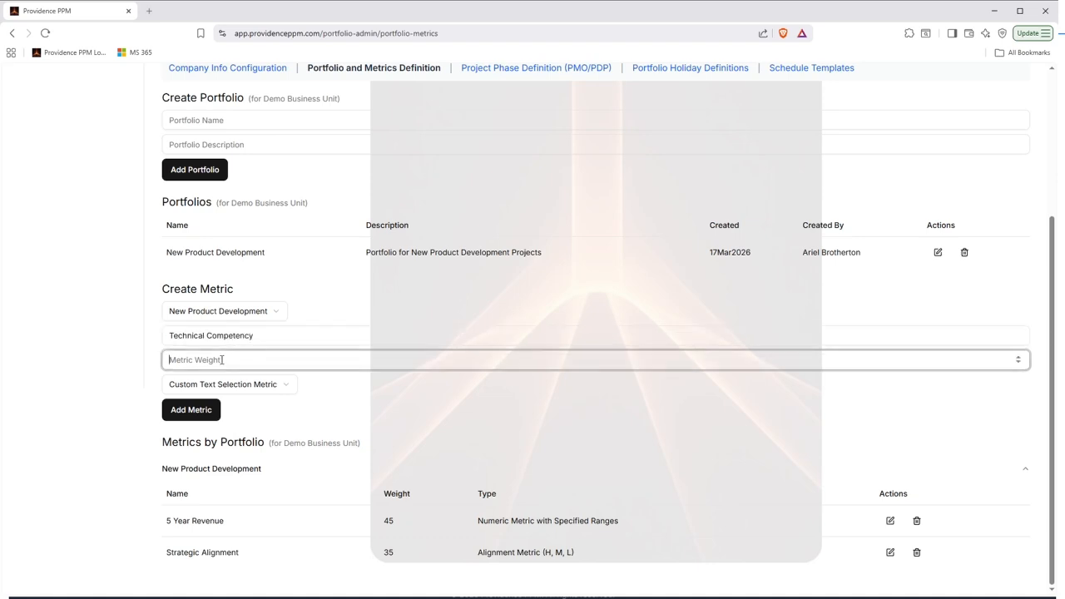
type("20")
left_click(208, 409)
scroll(387, 421, "down", 1)
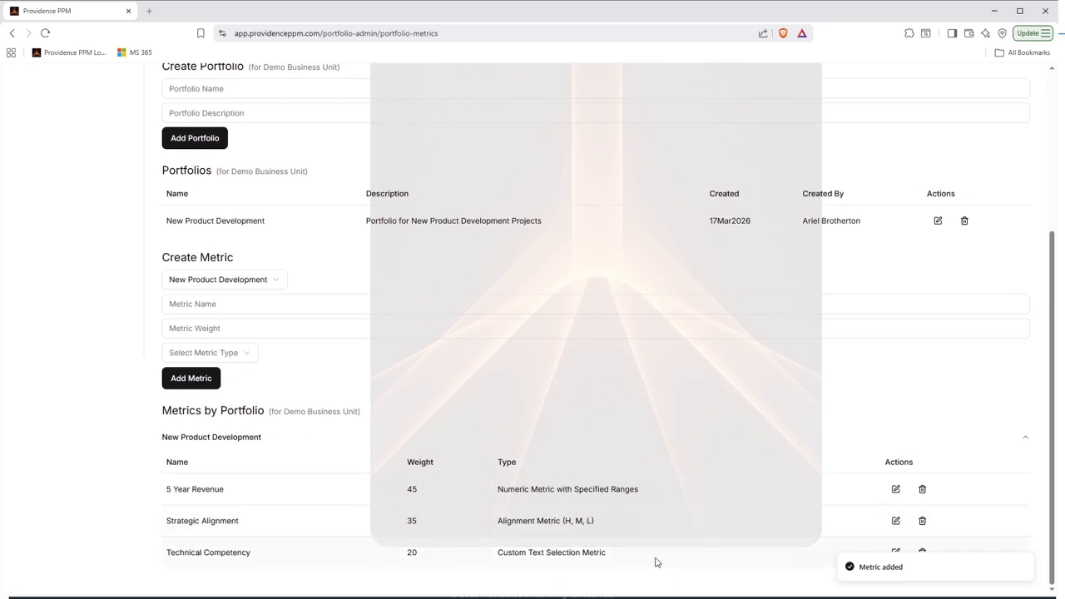
Step: Open the Technical Competency metric's configuration and add the option Highly Competent with score 5
left_click(896, 552)
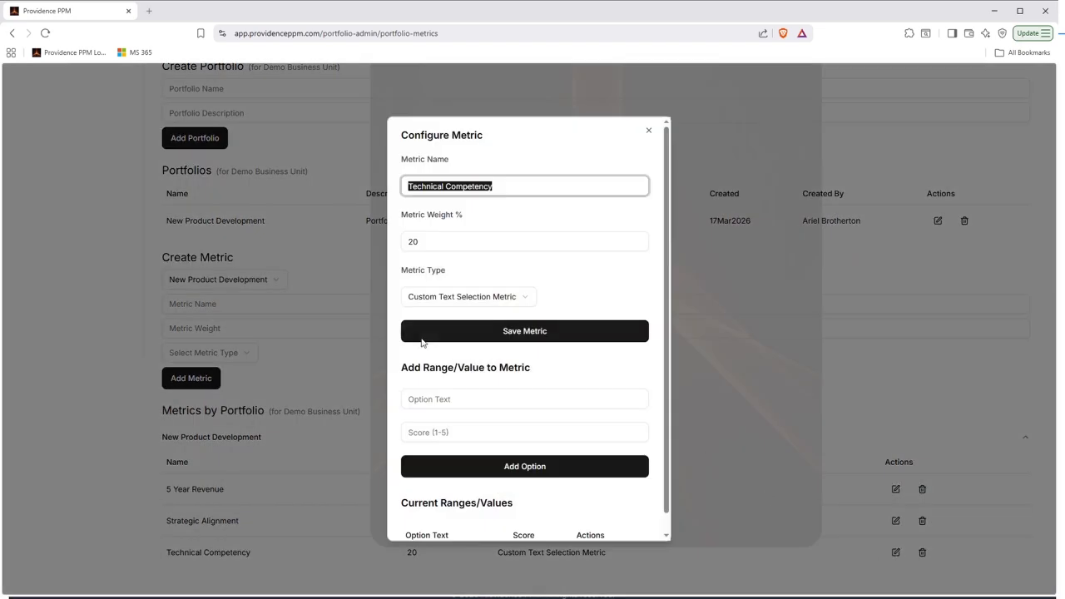
scroll(507, 307, "down", 1)
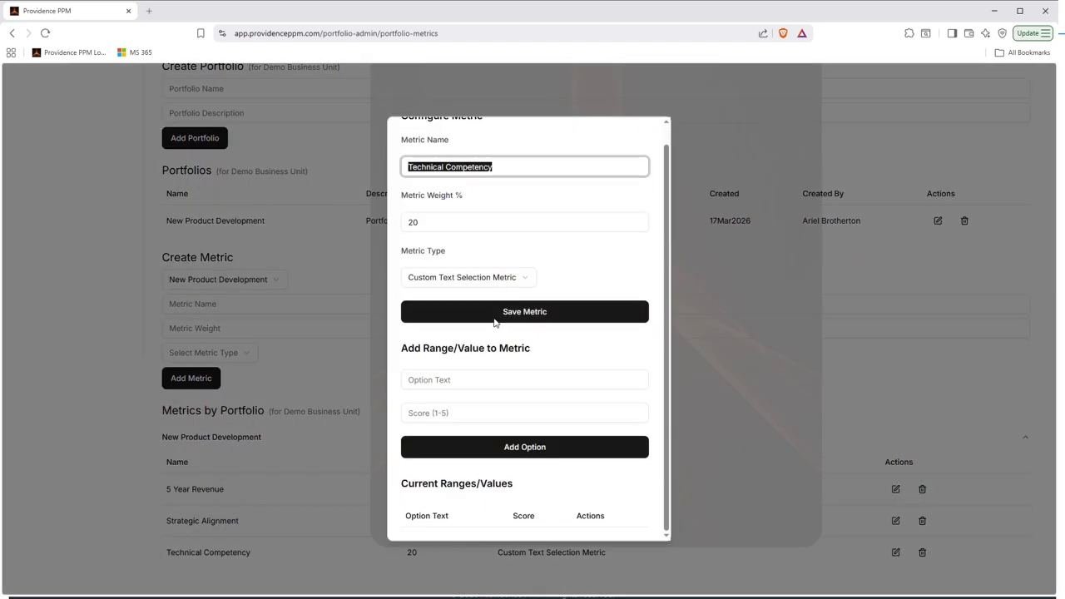
left_click(476, 383)
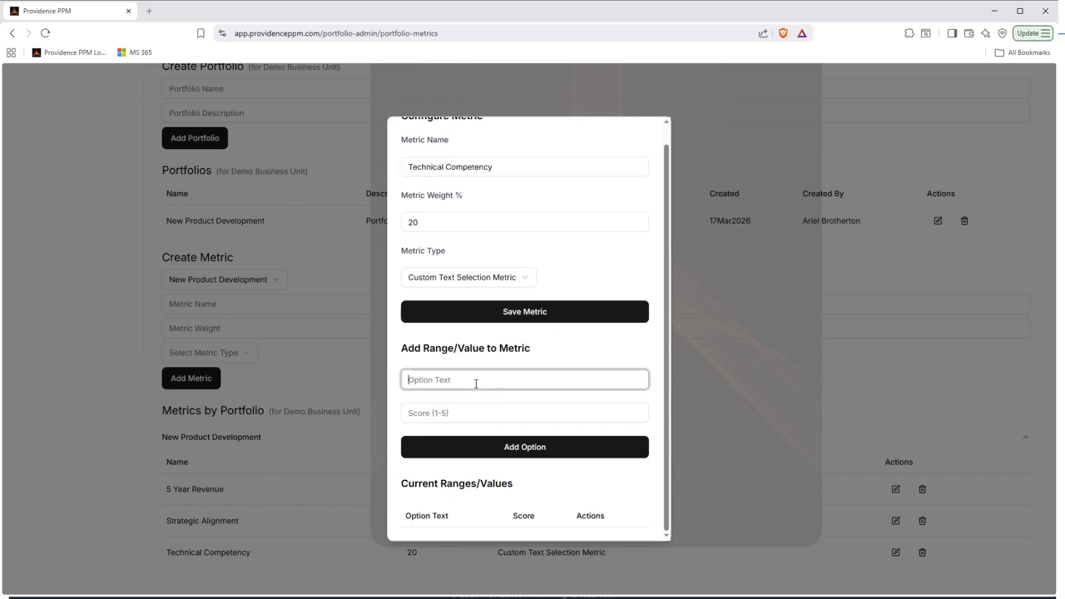
type("Highly Competent")
left_click(452, 414)
type("5")
left_click(507, 450)
Step: Add the option Moderately Competent with score 3 to the Technical Competency metric
left_click(459, 381)
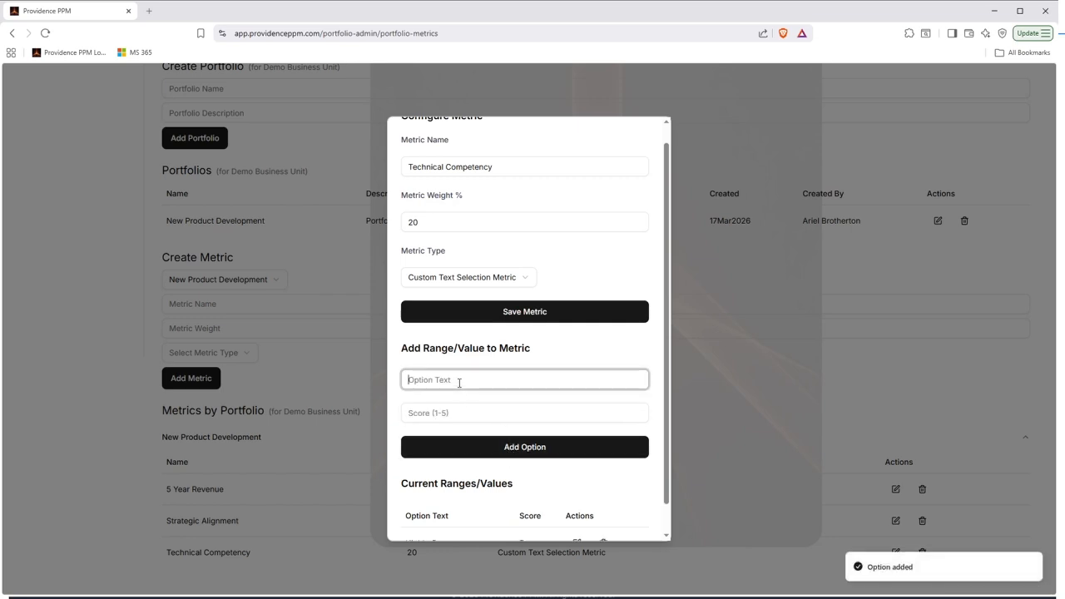
type("Moderately Compte")
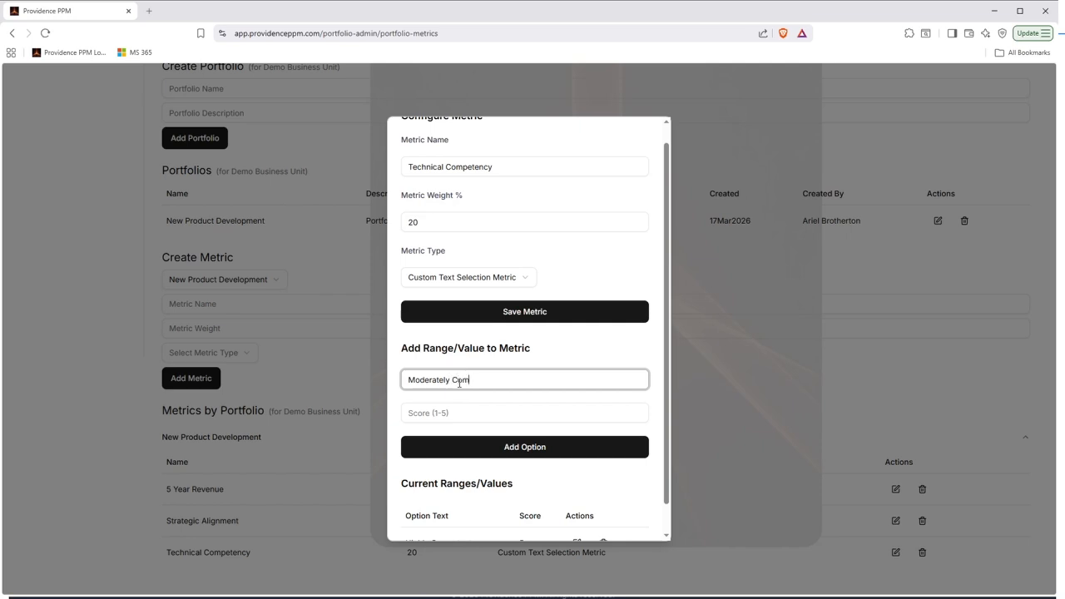
key("BackSpace")
key("BackSpace")
type("etent")
key("Tab")
type("3")
left_click(497, 441)
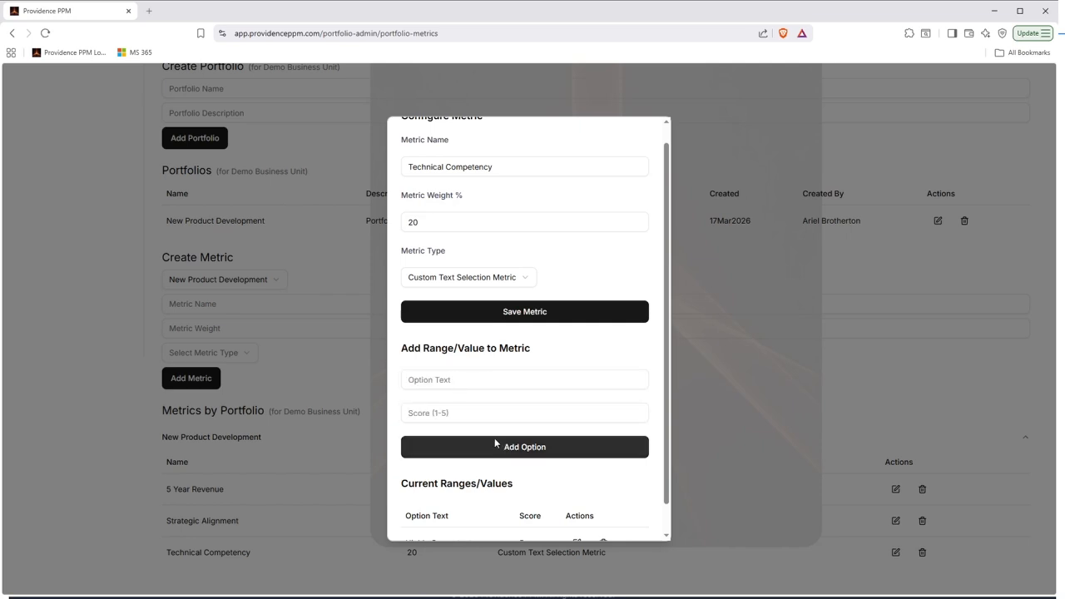
Step: Add the option Low Competency with score 1 to the Technical Competency metric and save the metric
left_click(471, 380)
type("Lo")
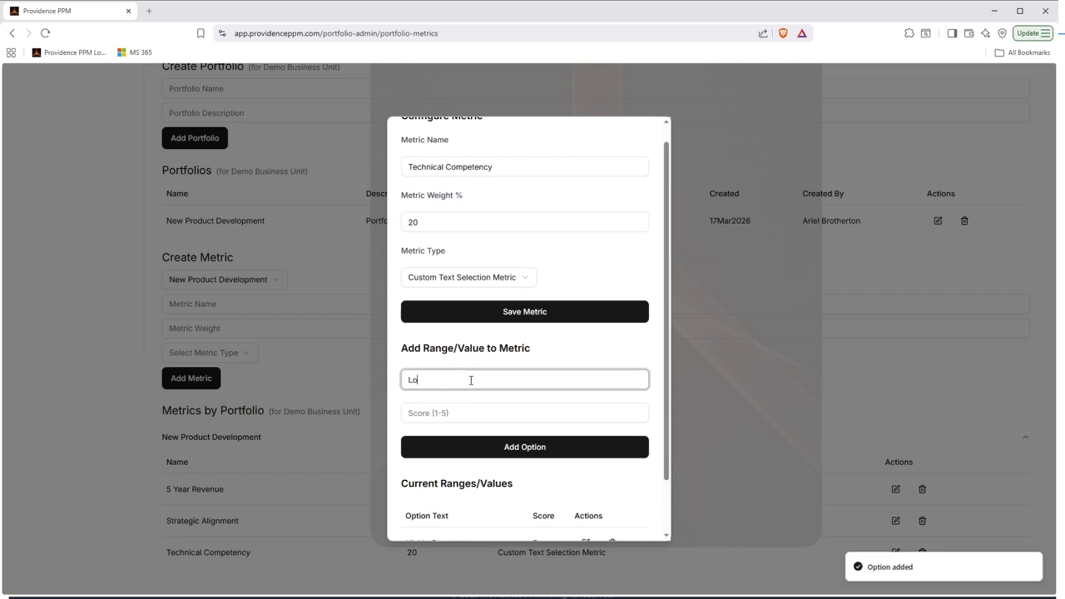
type("w Competency")
left_click(464, 414)
type("1")
scroll(475, 391, "down", 1)
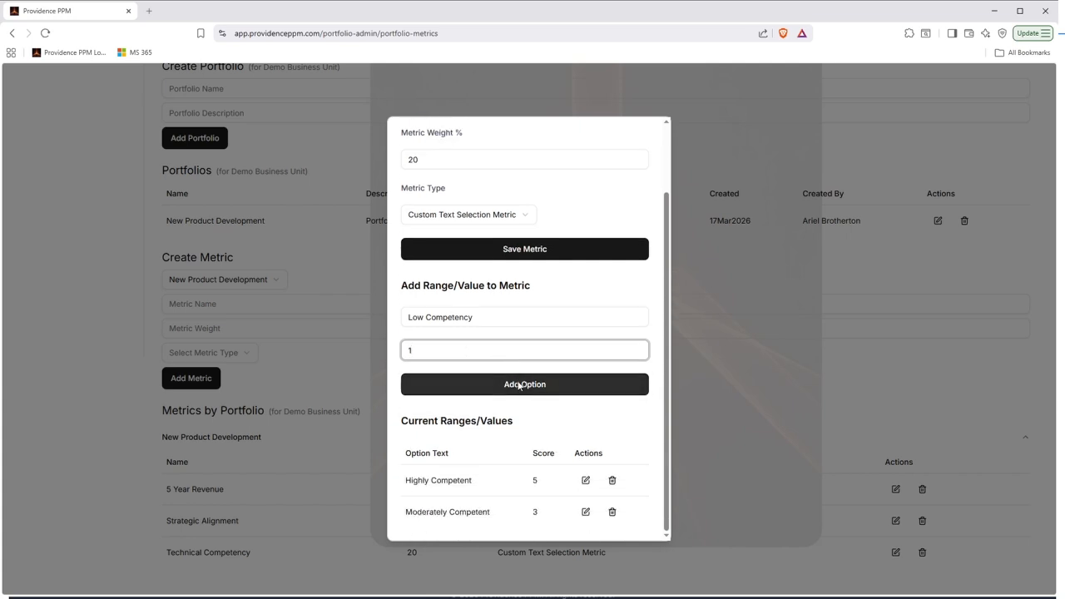
left_click(519, 385)
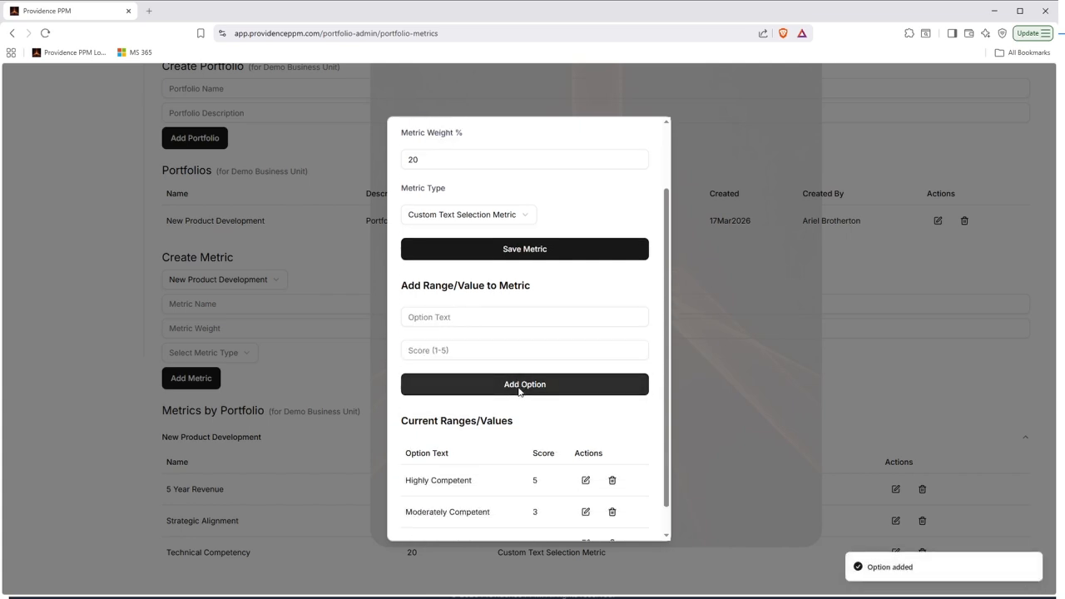
scroll(517, 385, "up", 2)
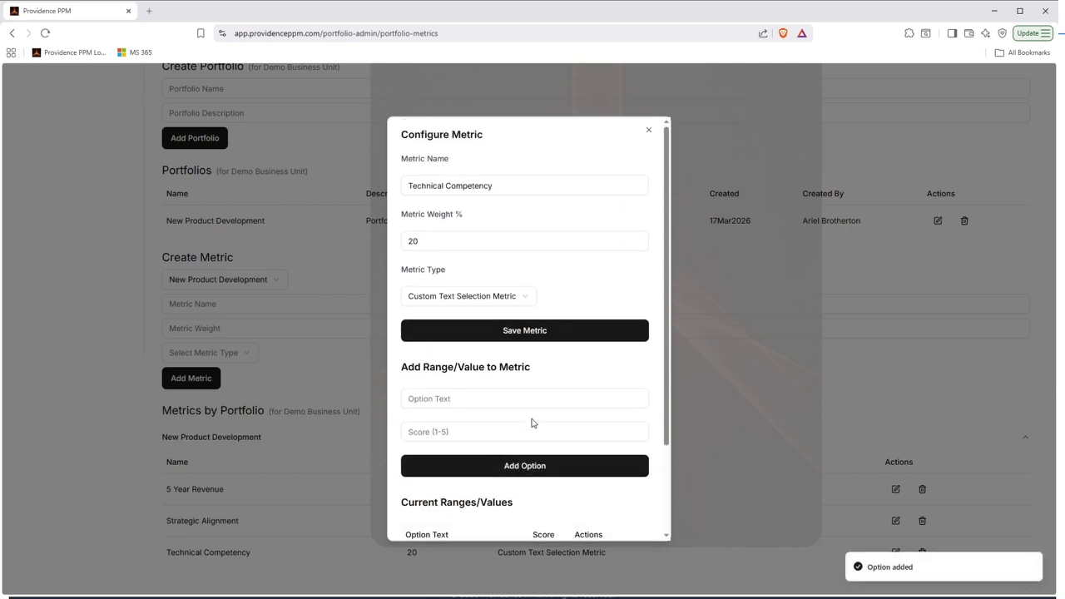
left_click(539, 336)
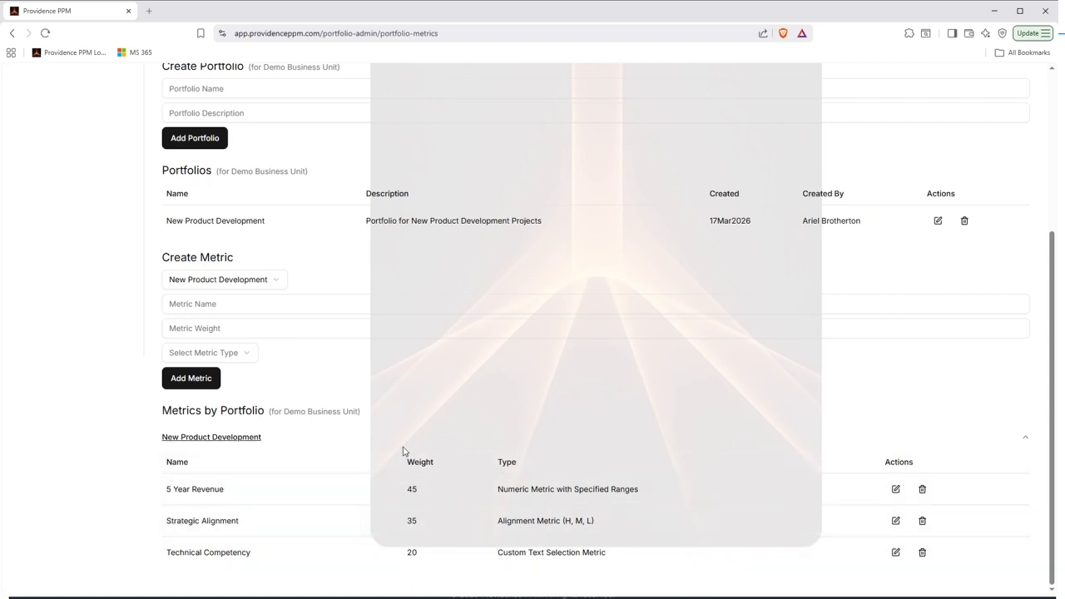
Step: Go to Project Phase Definition (PMO/PDP) for Demo Business Unit and look at which pages the Activities section contains
scroll(403, 452, "up", 3)
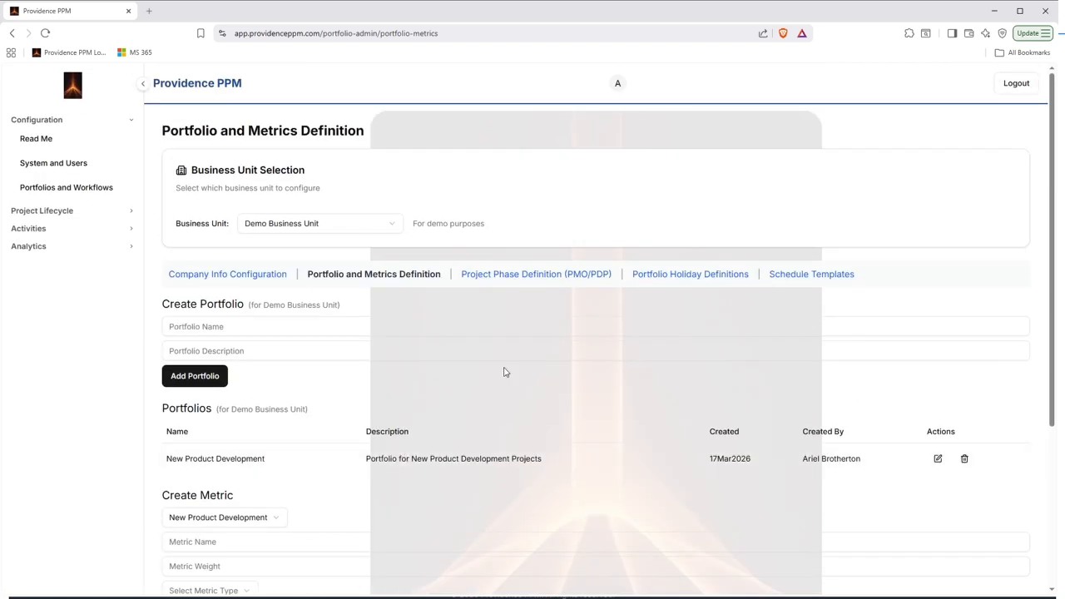
left_click(540, 278)
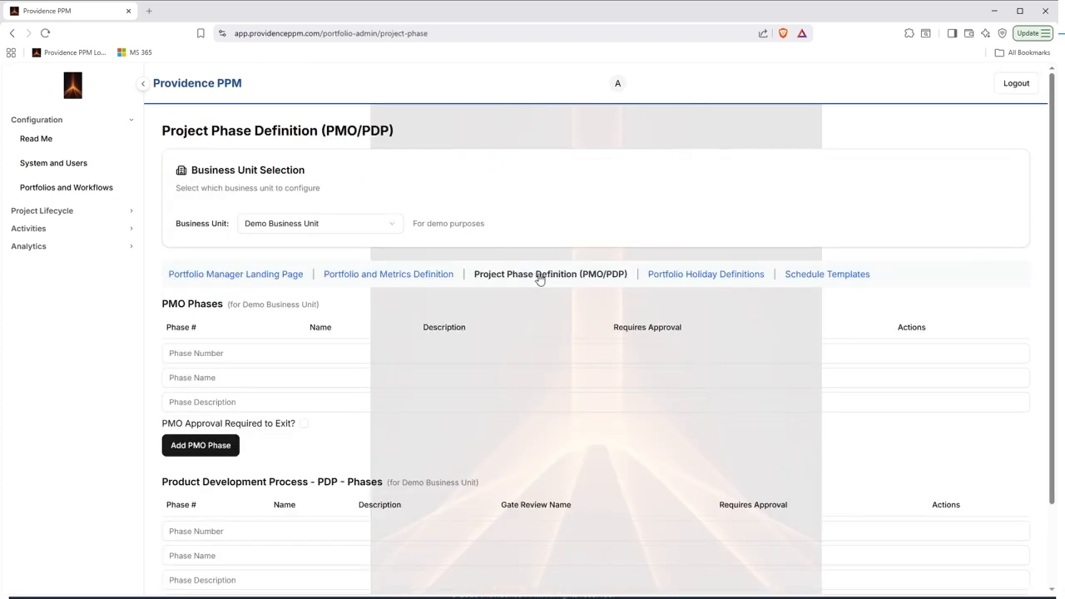
scroll(374, 302, "down", 2)
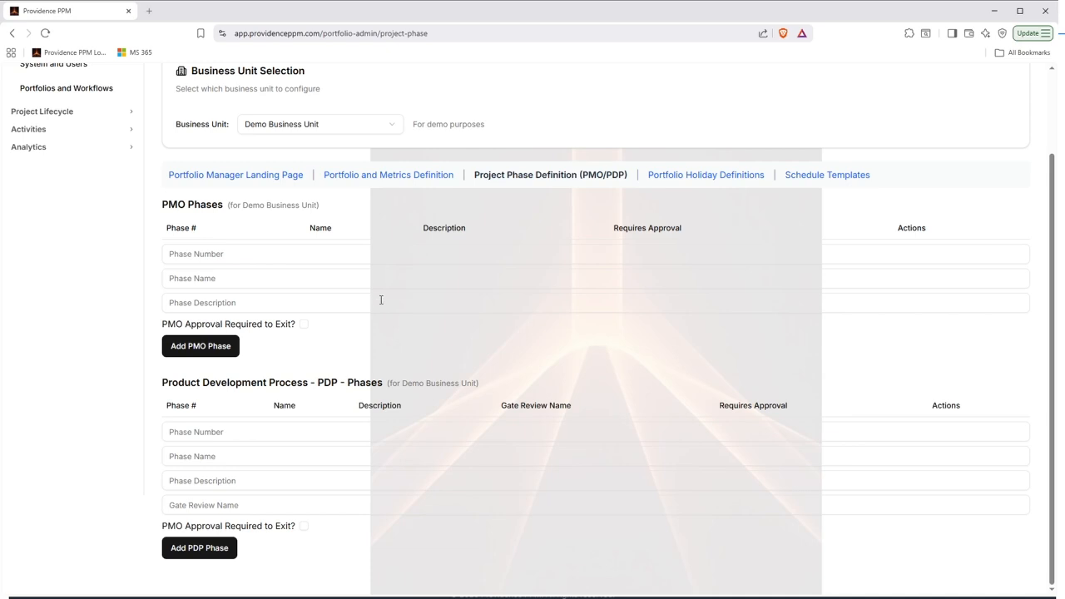
left_click(67, 133)
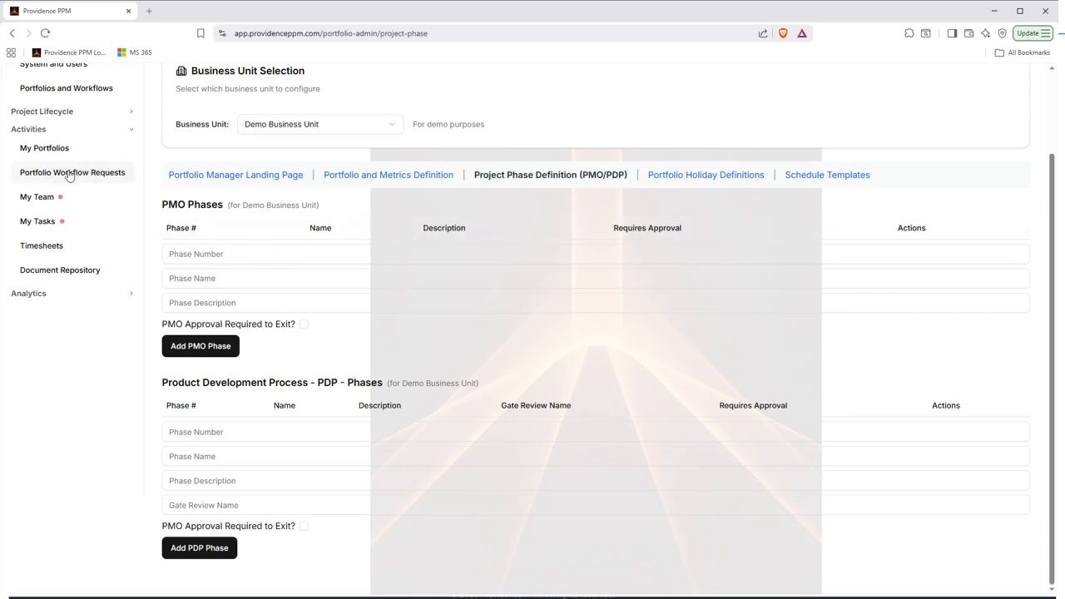
left_click(37, 132)
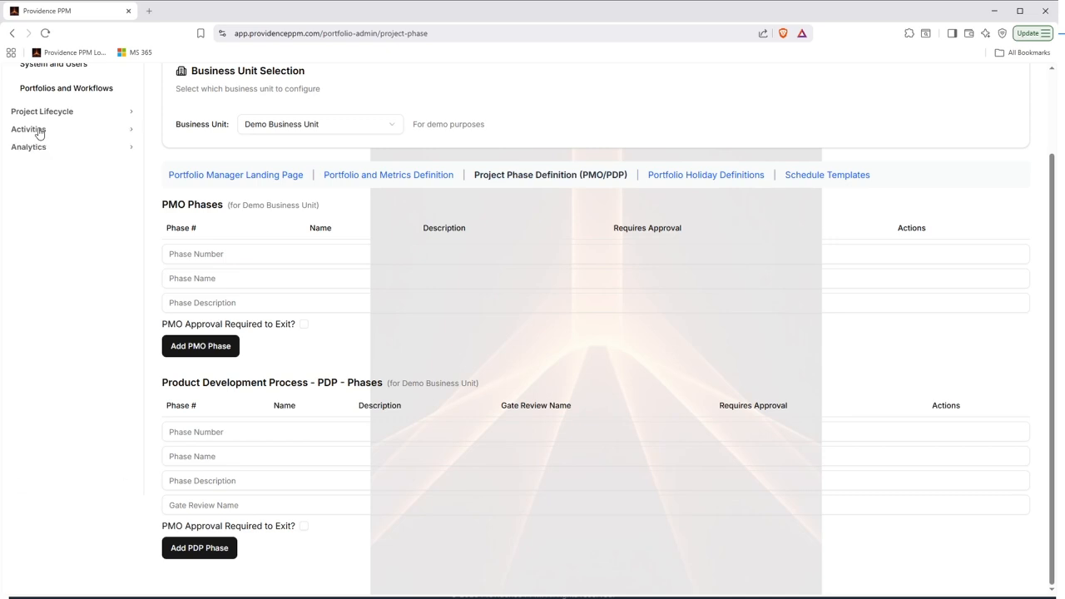
Step: Add PMO phase 1 named Initiation with the description Initiation Phase, without requiring PMO approval to exit
left_click(296, 258)
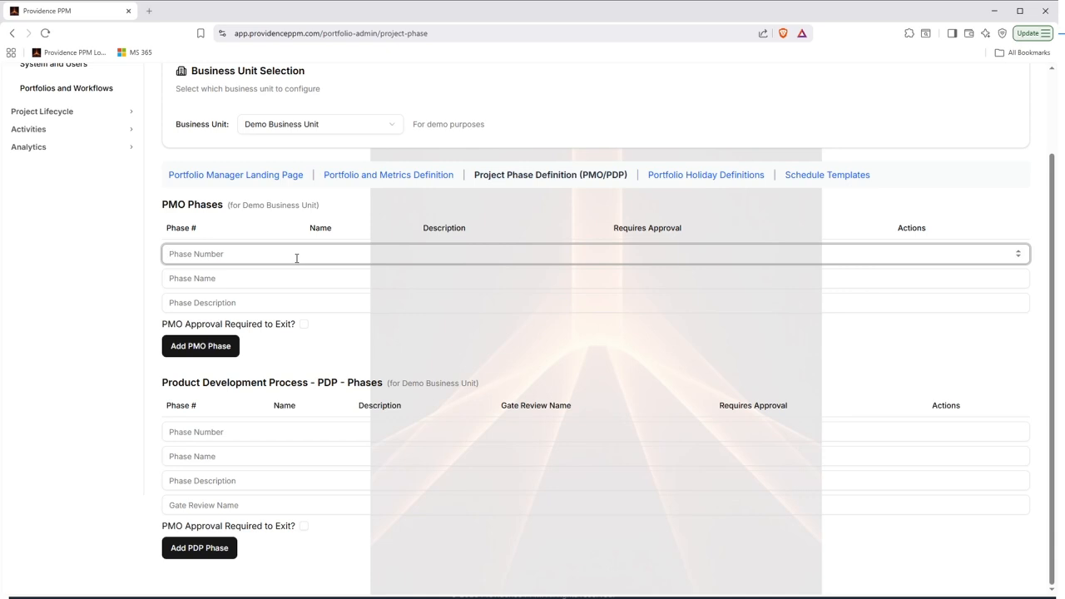
type("1")
key("Tab")
type("Initiation")
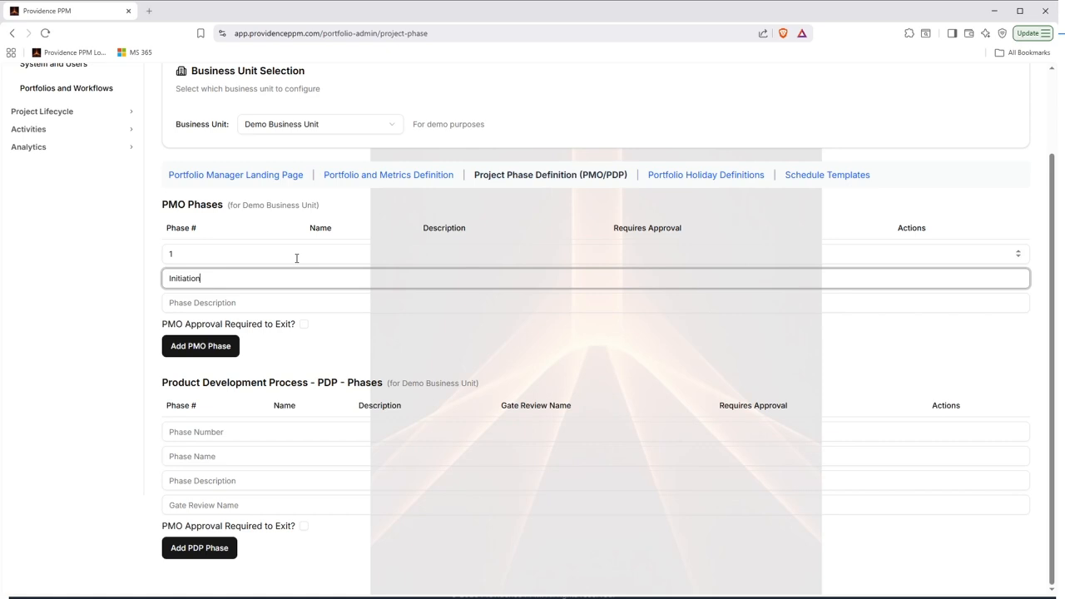
key("Tab")
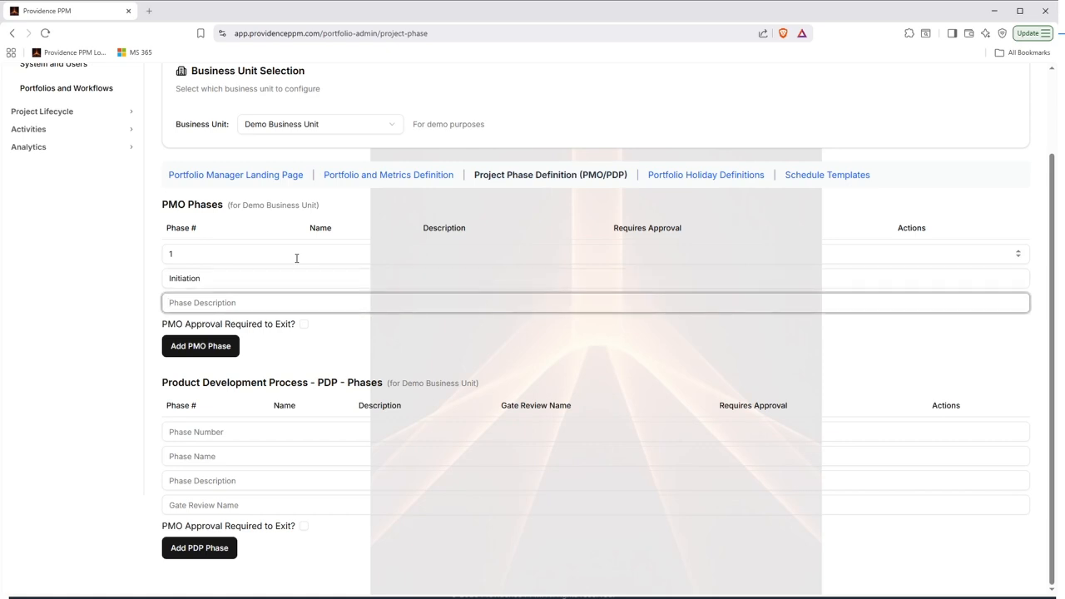
type("Initiation Phase")
left_click(211, 351)
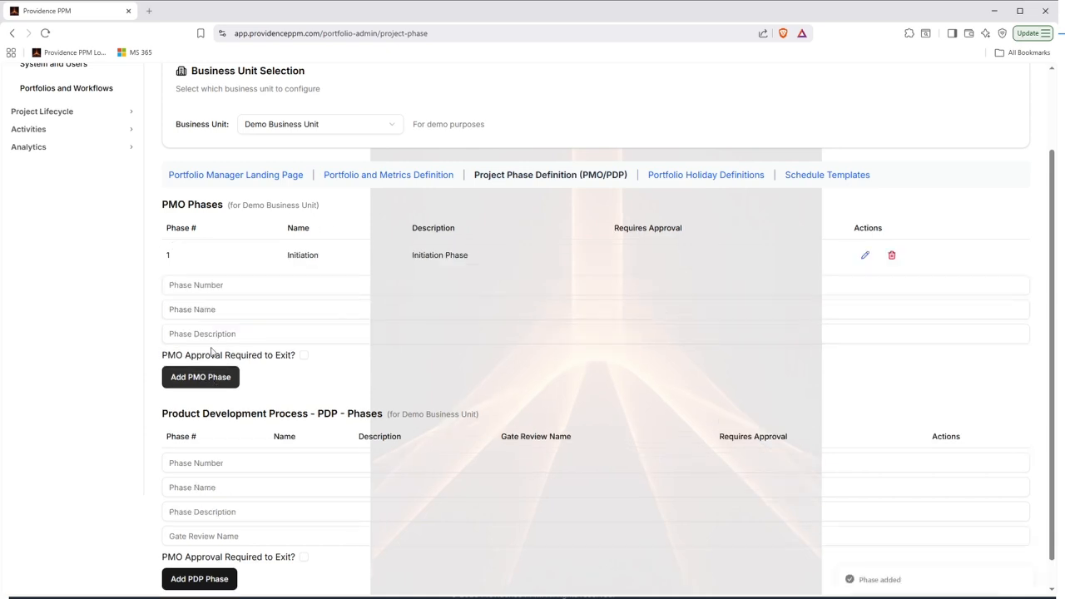
Step: Add PMO phase 2 named Planning with the description Planning Phase, requiring PMO approval to exit
left_click(234, 285)
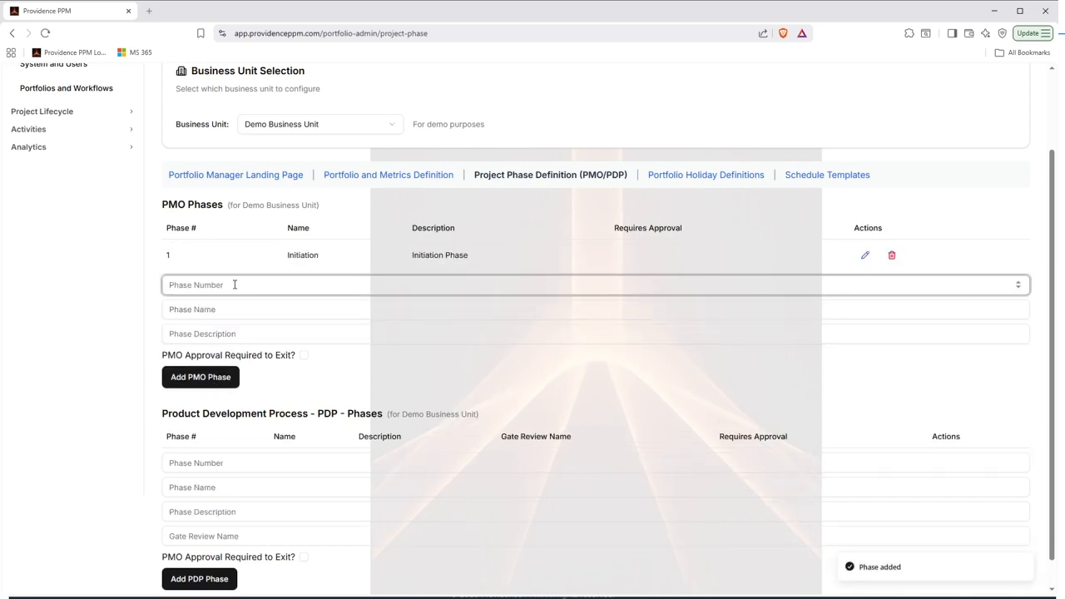
type("2")
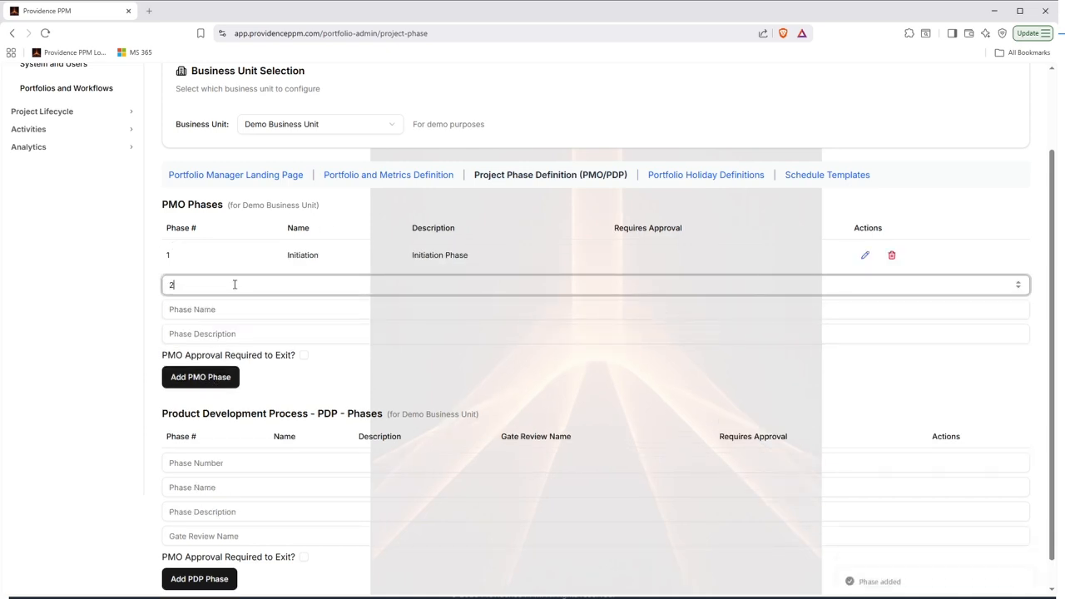
key("Tab")
type("Planning")
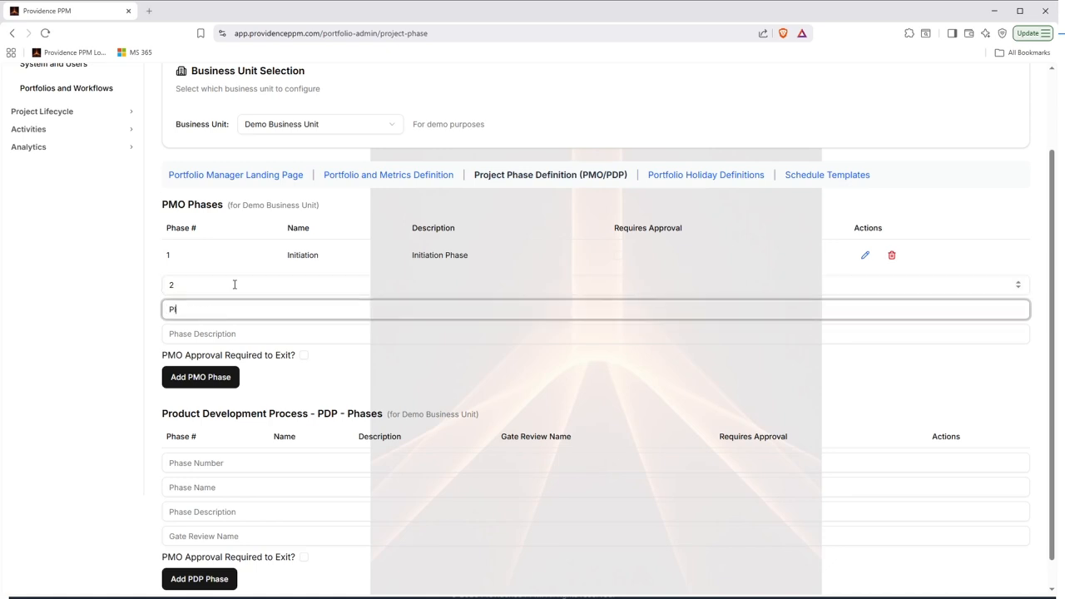
key("Tab")
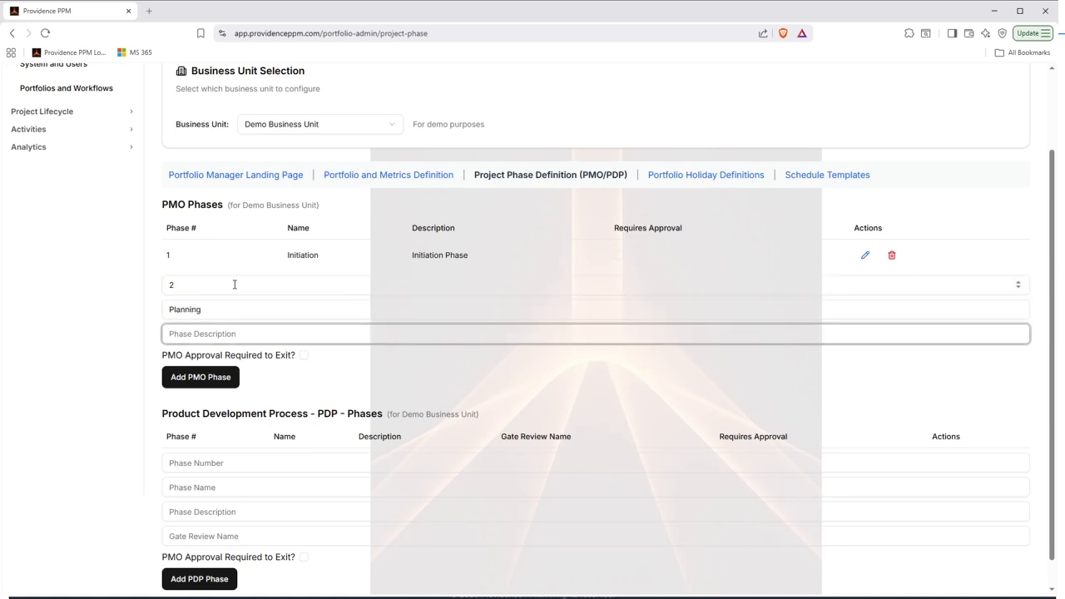
type("Planning Phase")
left_click(303, 357)
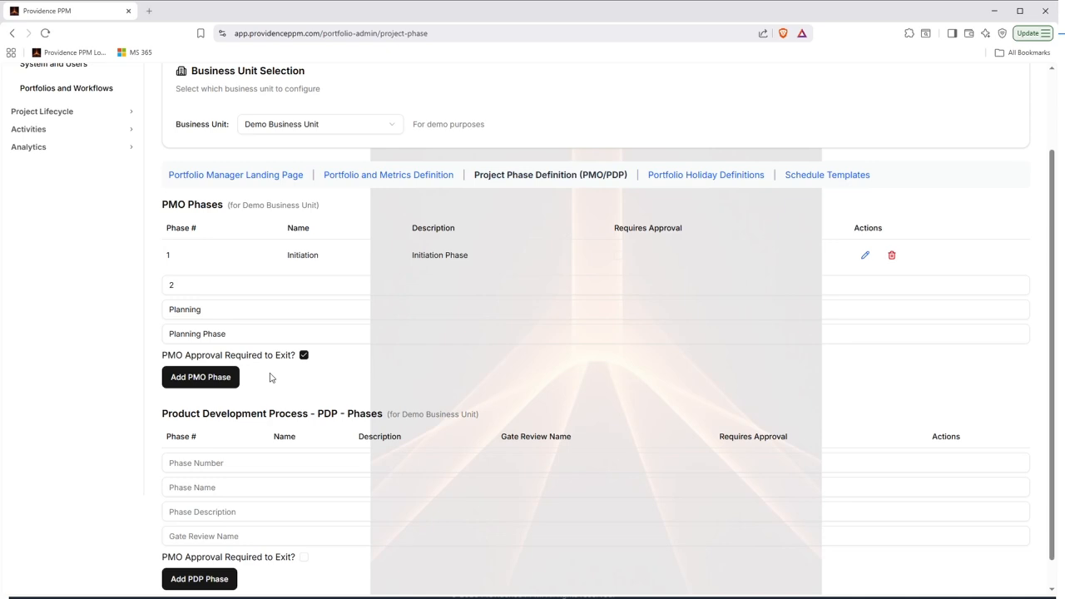
left_click(204, 379)
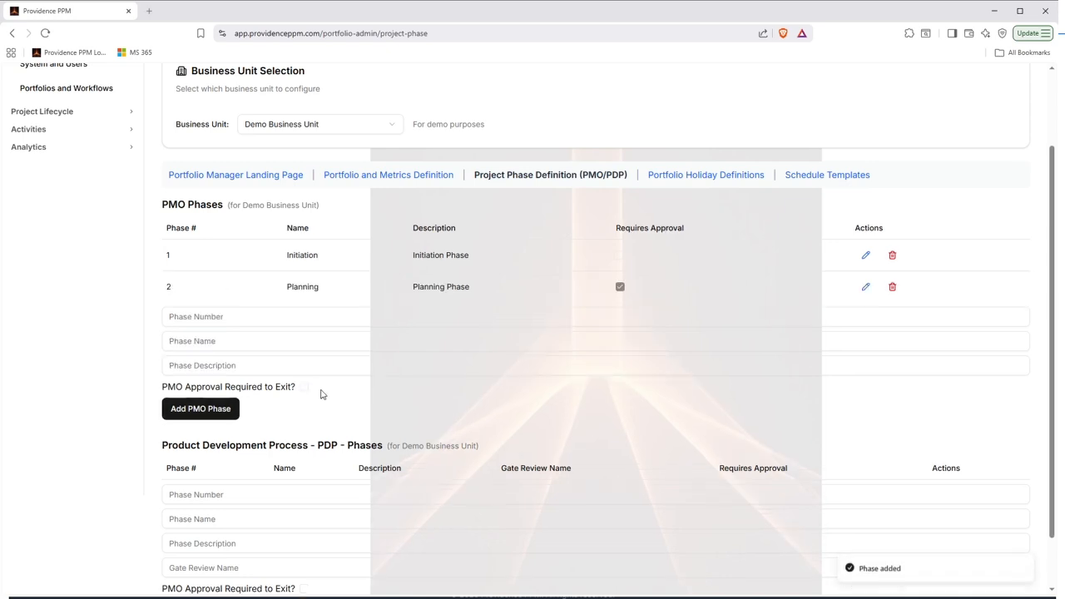
Step: Add PMO phase 3 named Execution with the description Execution Phase, without requiring PMO approval to exit
left_click(239, 316)
type("3")
key("Tab")
type("Execution")
key("Tab")
type("Execution Phase")
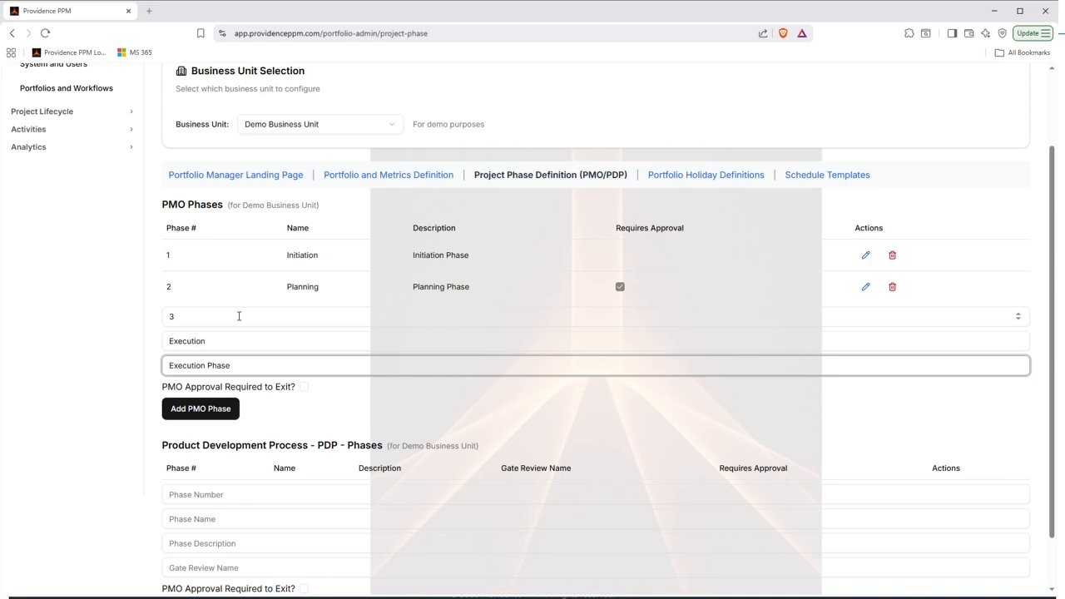
left_click(208, 409)
Step: Add PMO phase 4 named Closeout with the description Close Out the Project, requiring PMO approval to exit
left_click(215, 349)
type("4")
key("Tab")
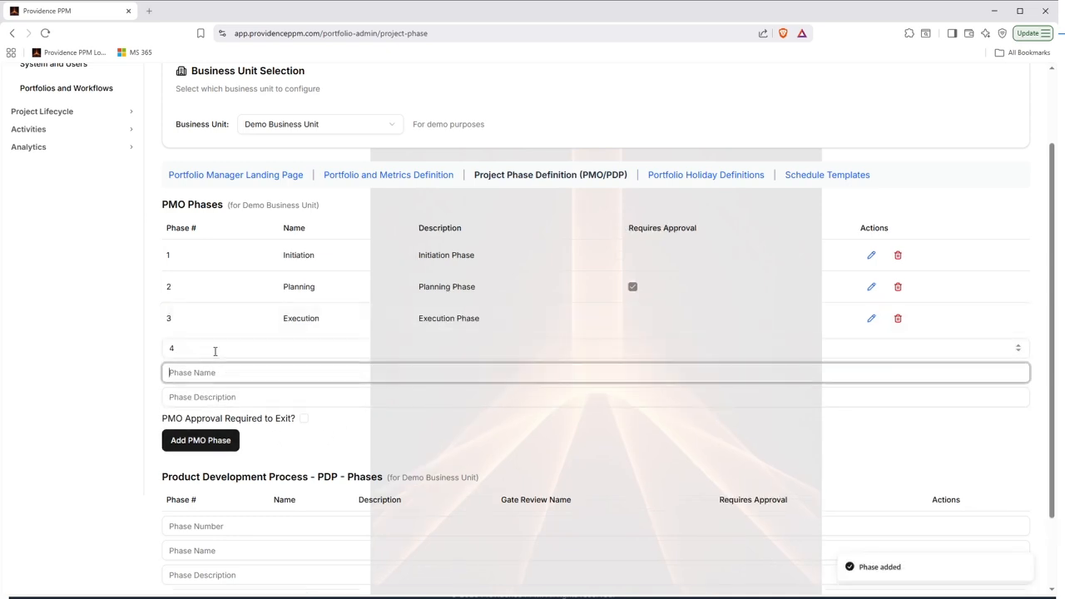
type("Clos")
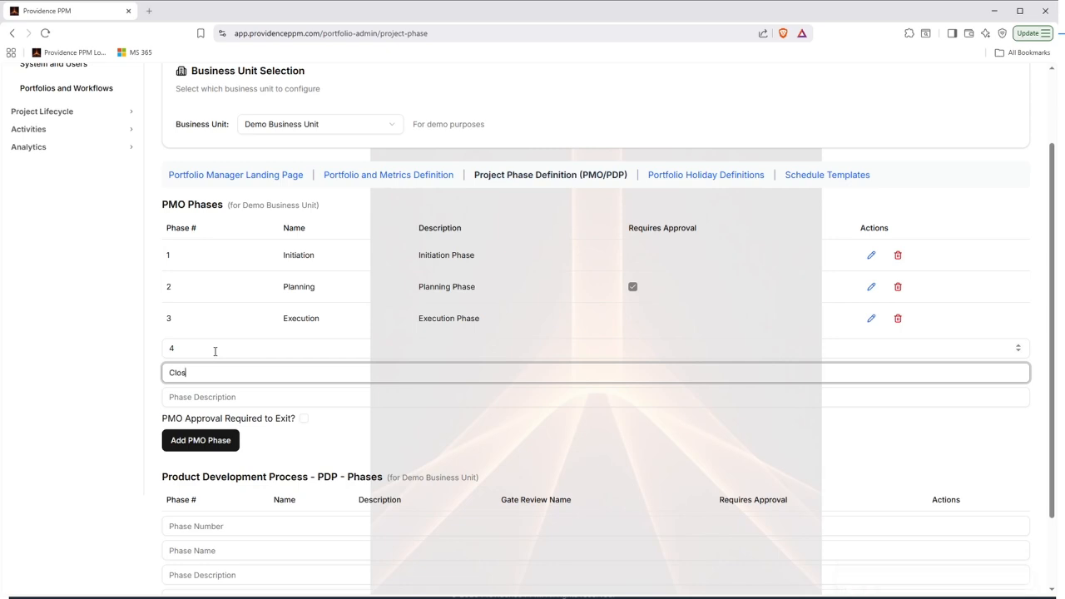
type("edut")
key("Tab")
type("Cl")
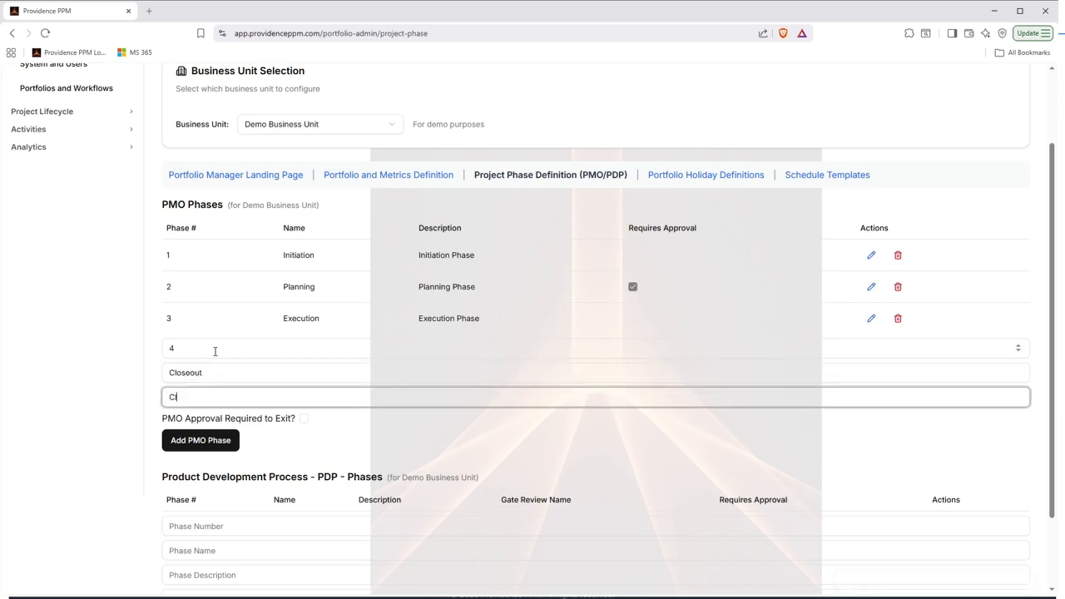
type("ose Out the Project")
left_click(304, 419)
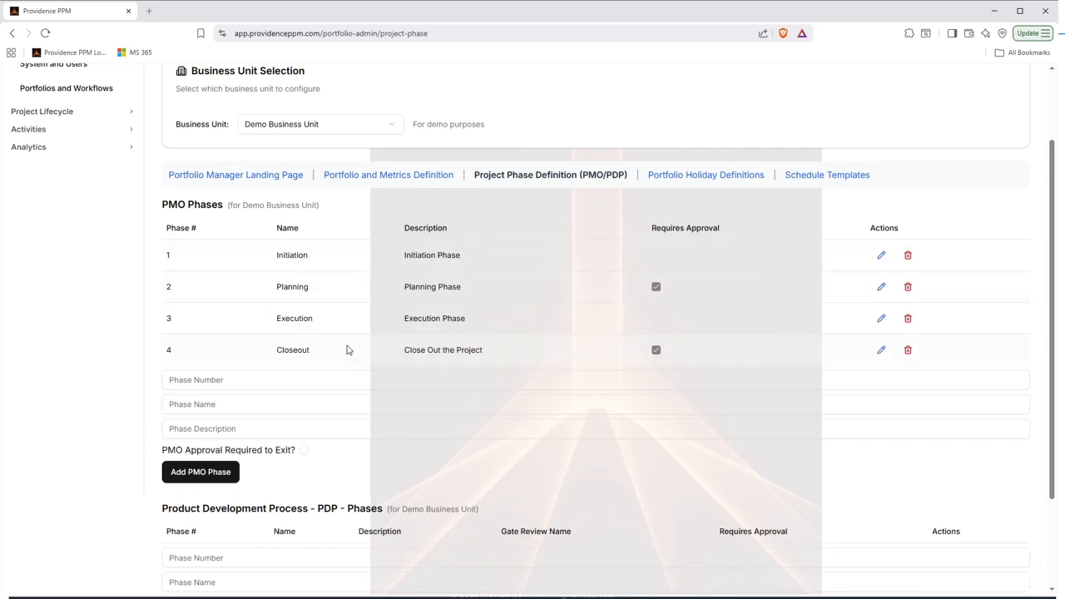
Step: Go to Portfolio Holiday Definitions, switch to the Pronoia Main business unit and look through its 2026 holidays
scroll(347, 349, "down", 2)
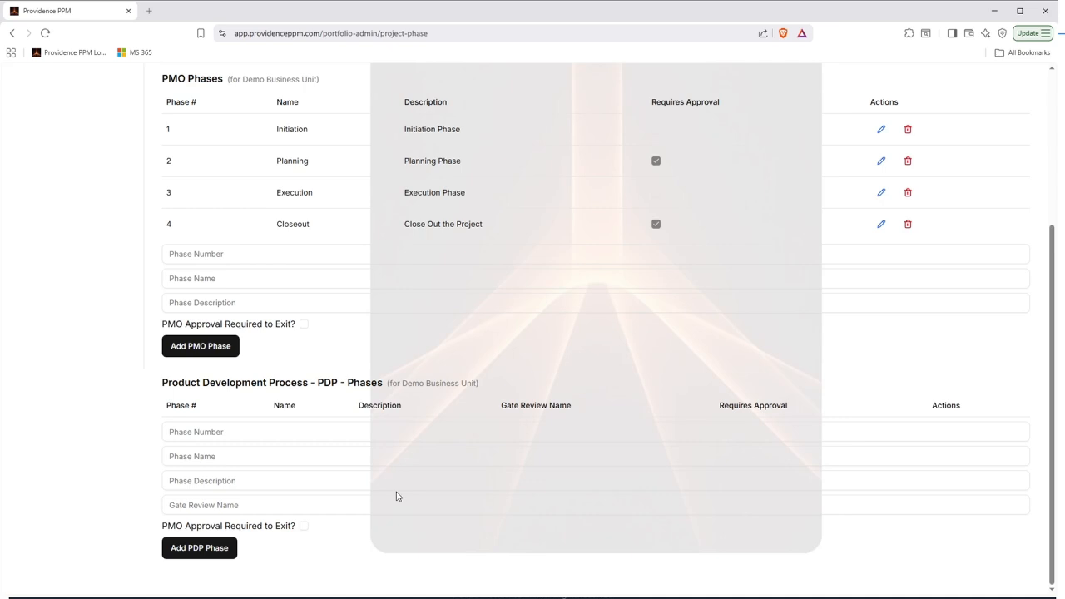
scroll(396, 496, "up", 3)
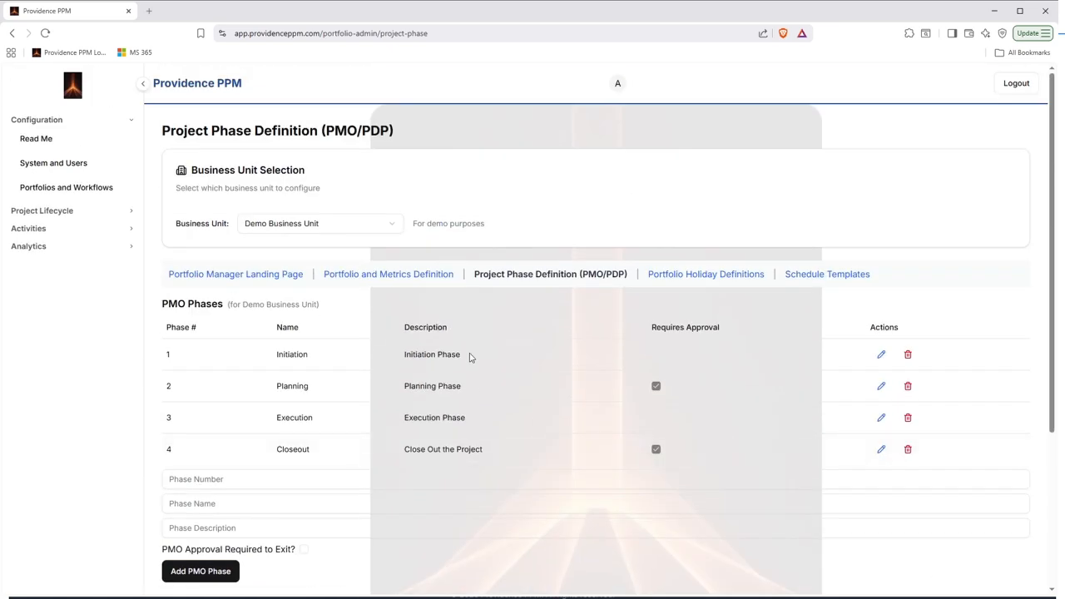
scroll(447, 378, "down", 3)
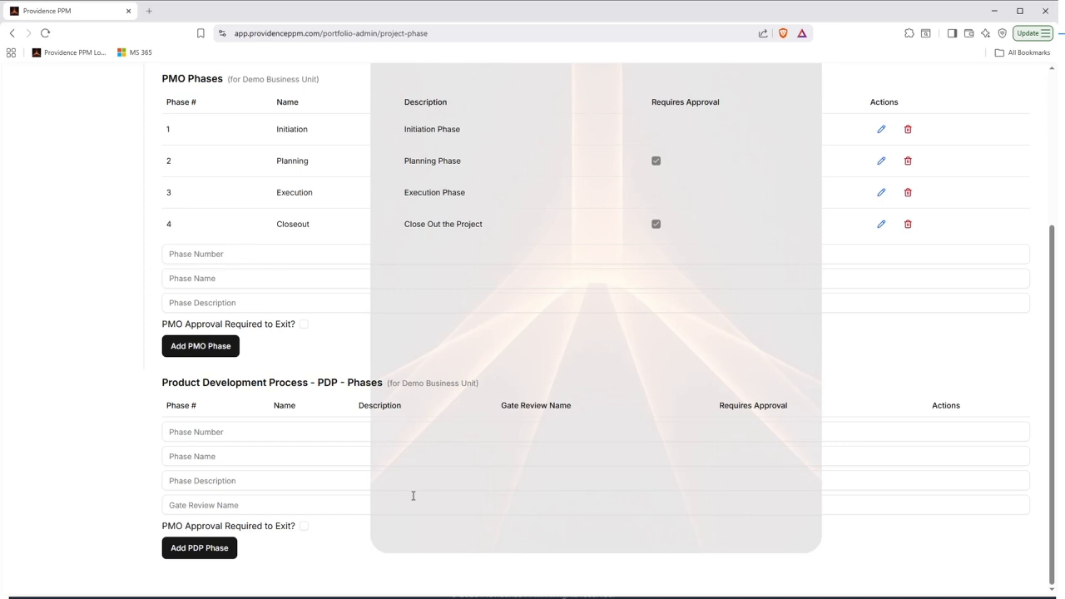
scroll(413, 496, "up", 3)
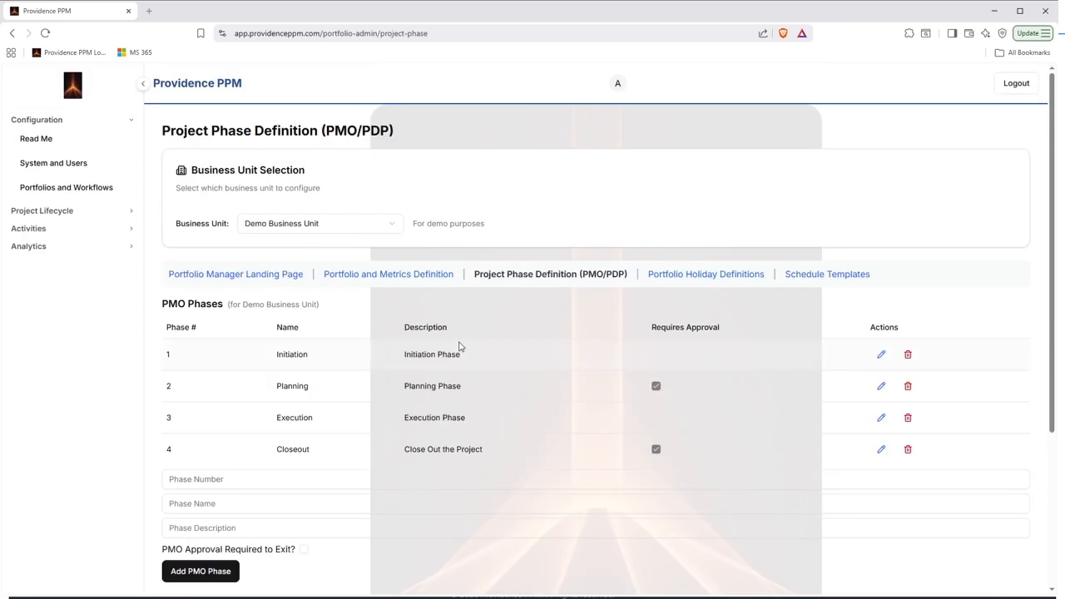
left_click(709, 274)
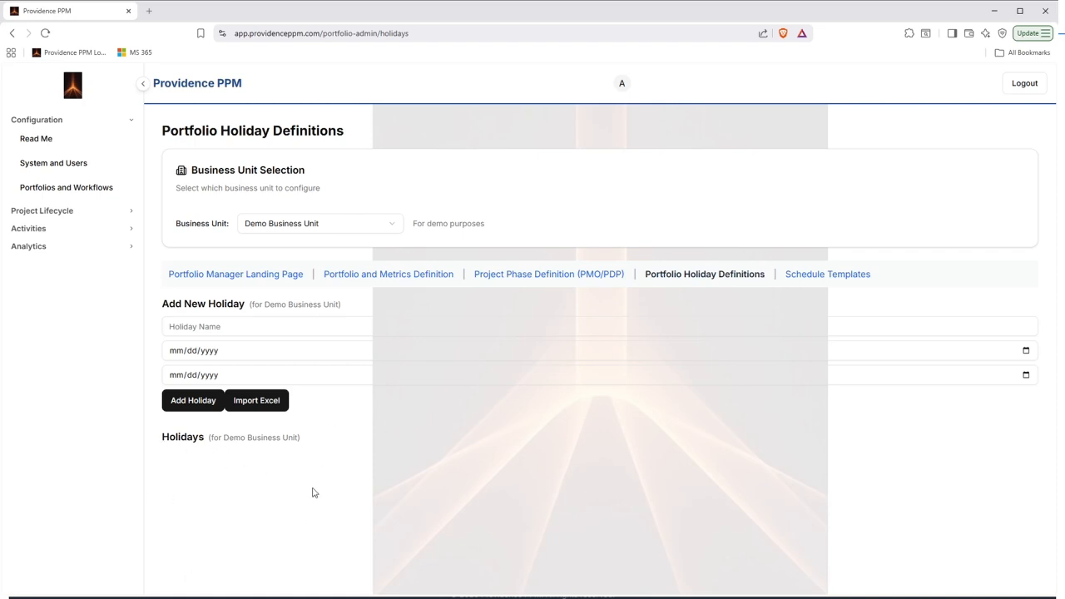
left_click(353, 225)
left_click(281, 265)
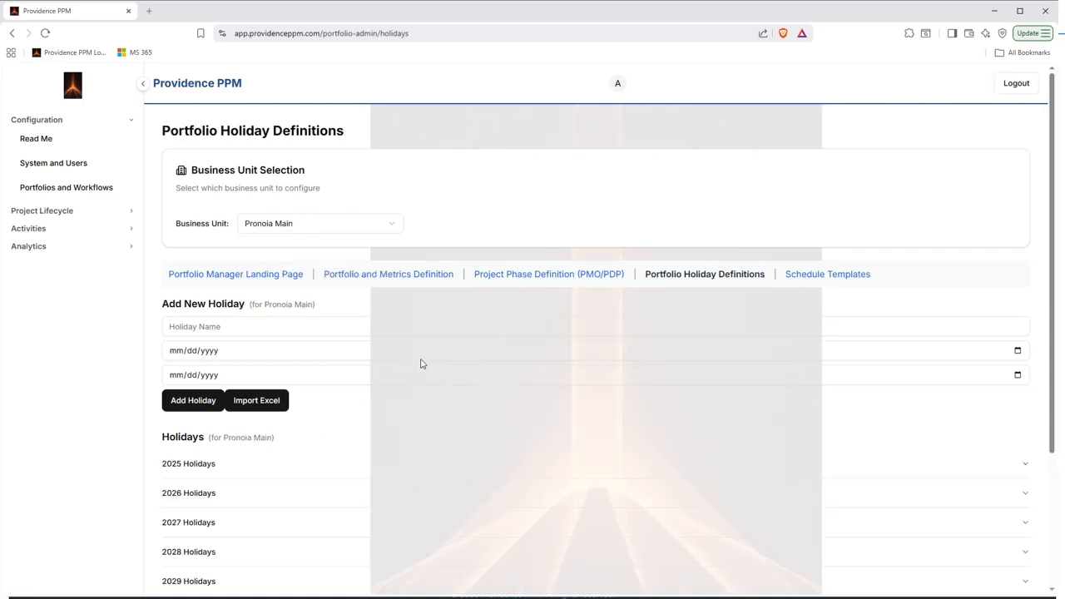
scroll(364, 350, "down", 3)
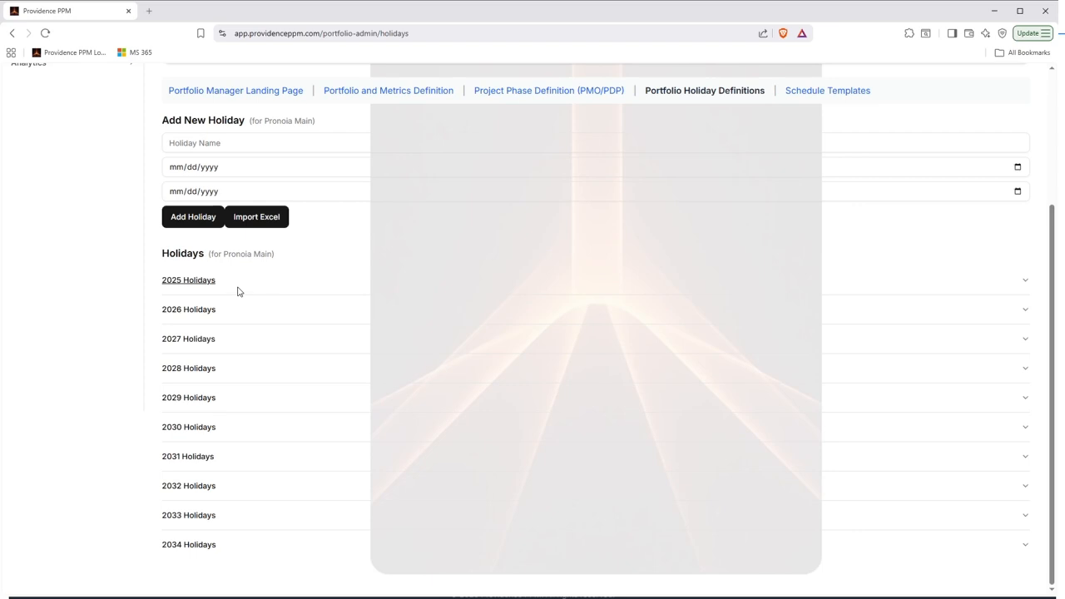
left_click(242, 314)
scroll(241, 308, "down", 1)
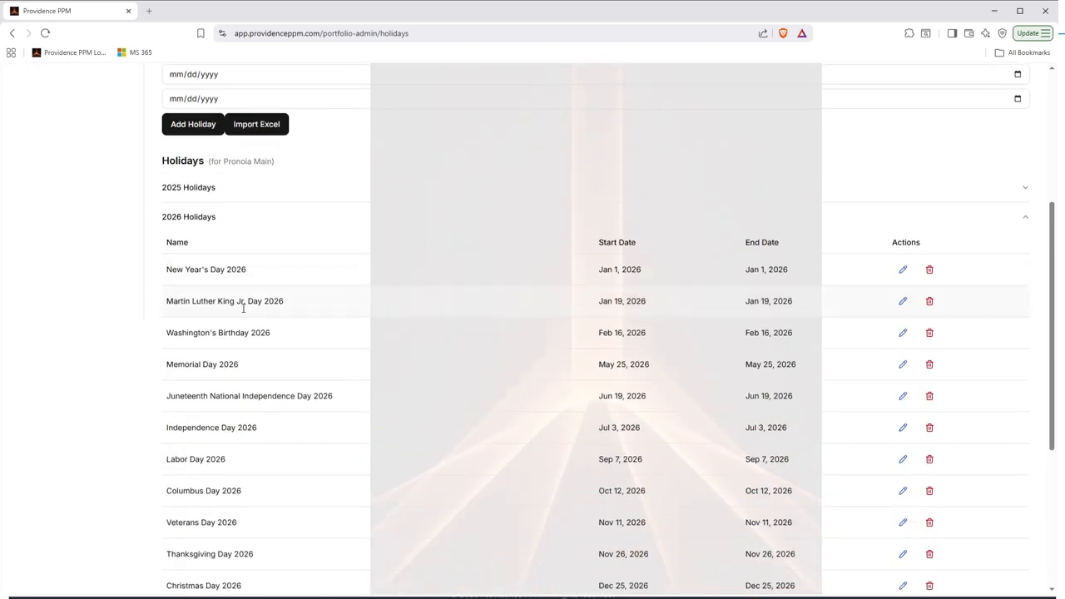
scroll(237, 333, "up", 2)
left_click(214, 406)
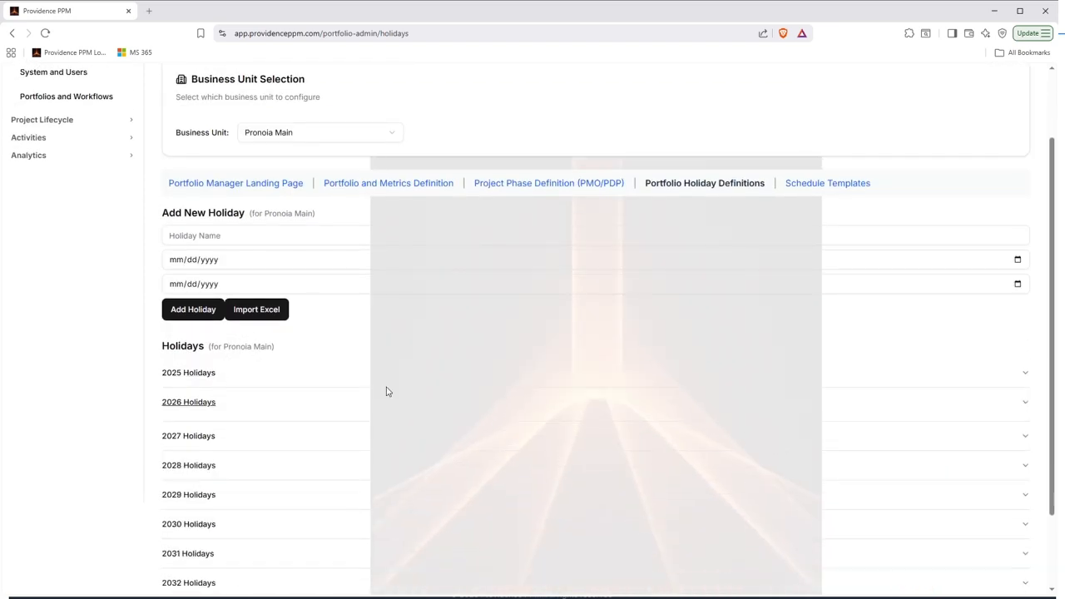
Step: Switch the holiday definitions back to Demo Business Unit
left_click(302, 135)
left_click(303, 158)
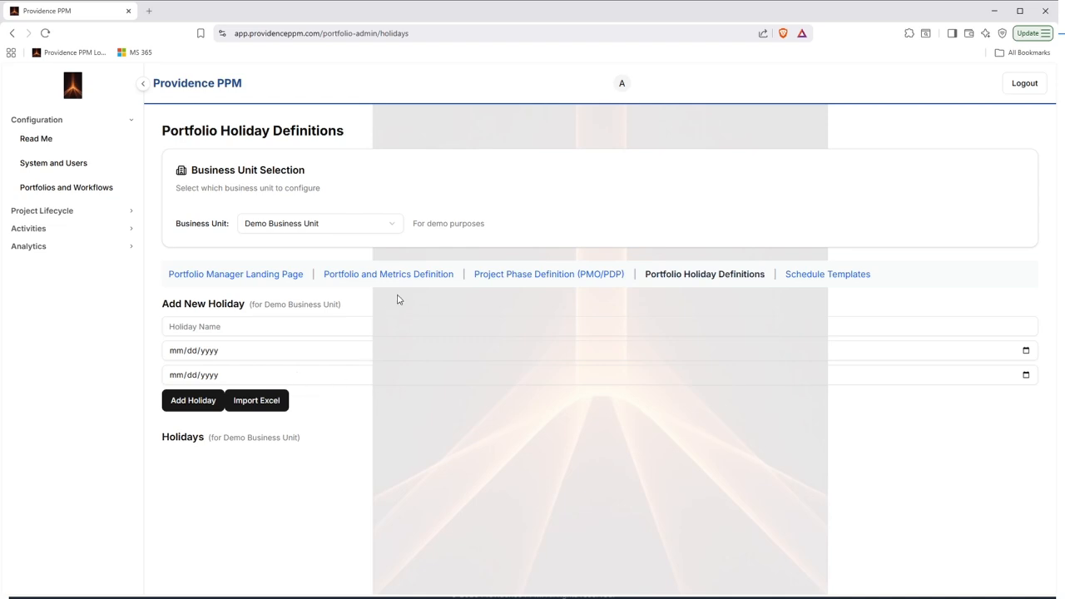
left_click(341, 226)
left_click(339, 226)
Step: Add a holiday named Demo Holiday from April 16 to April 17, 2026, and expand the 2026 holidays
left_click(266, 327)
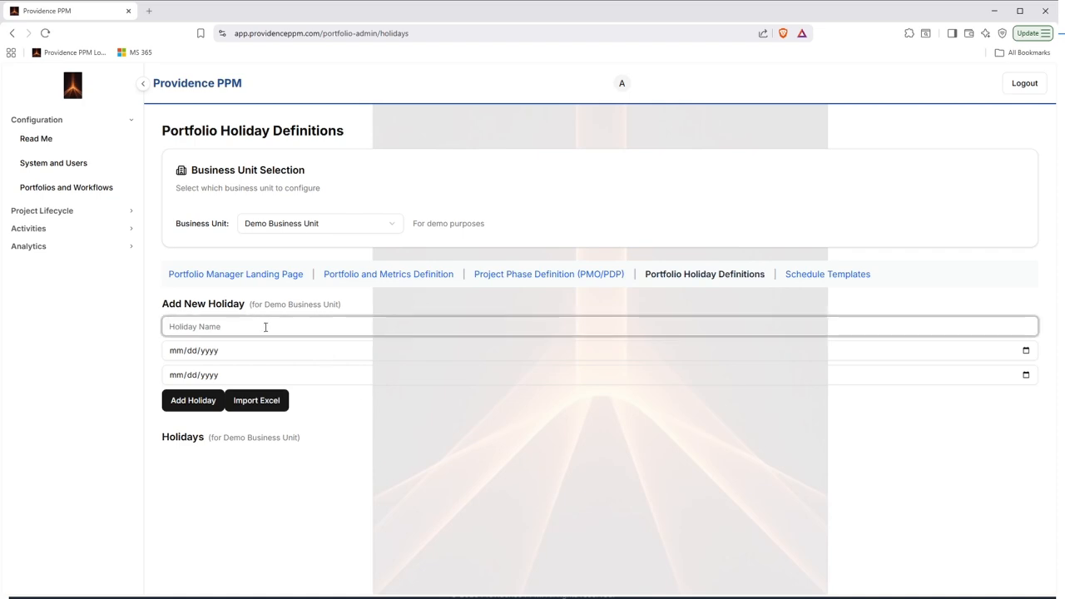
type("Demo Holiday")
left_click(1026, 353)
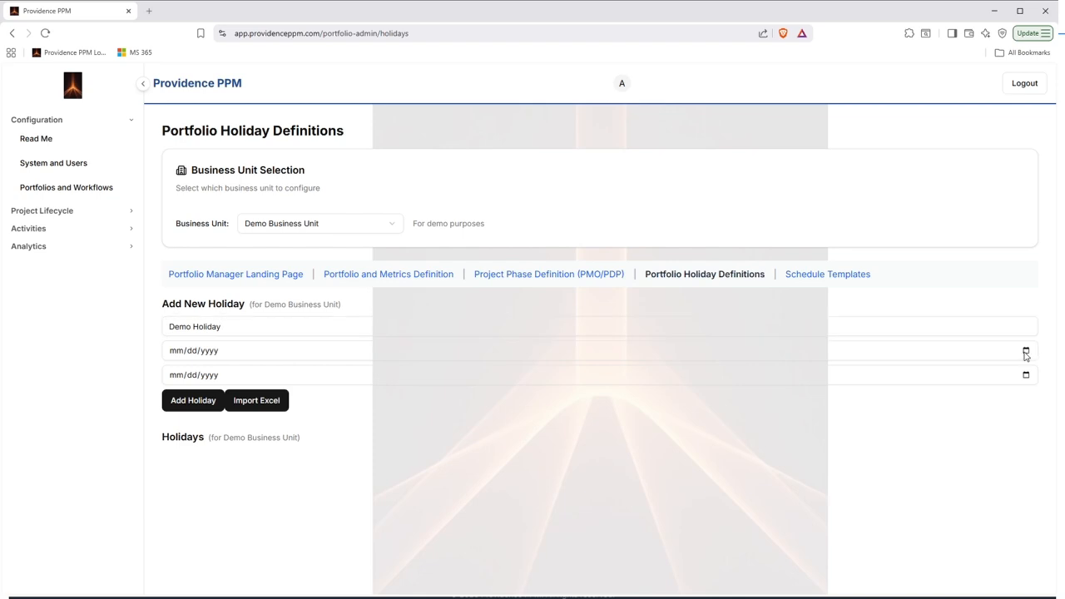
left_click(272, 378)
key("Down")
left_click(275, 400)
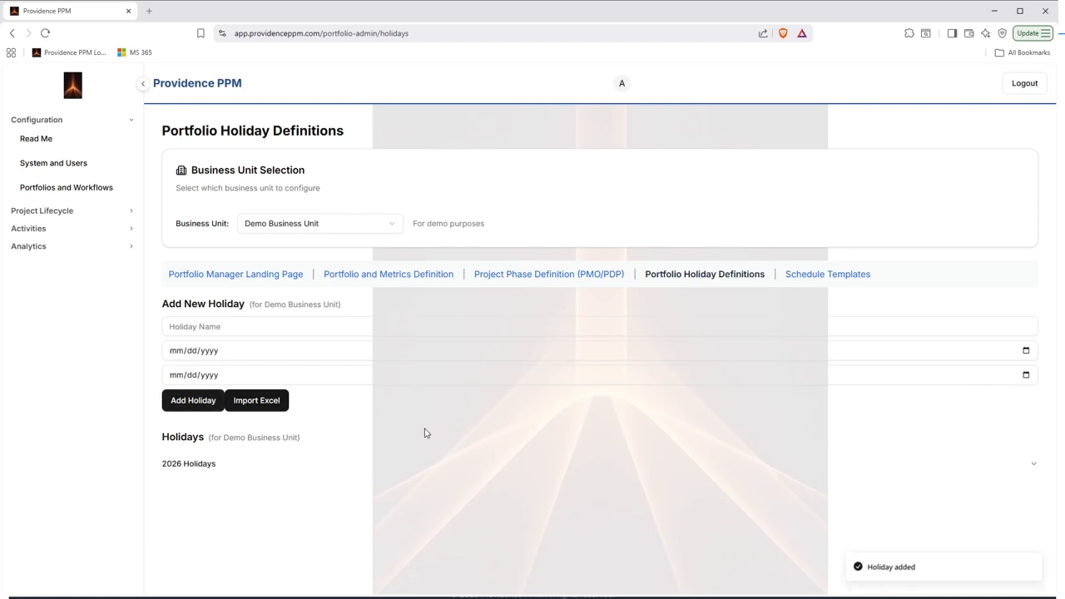
left_click(222, 473)
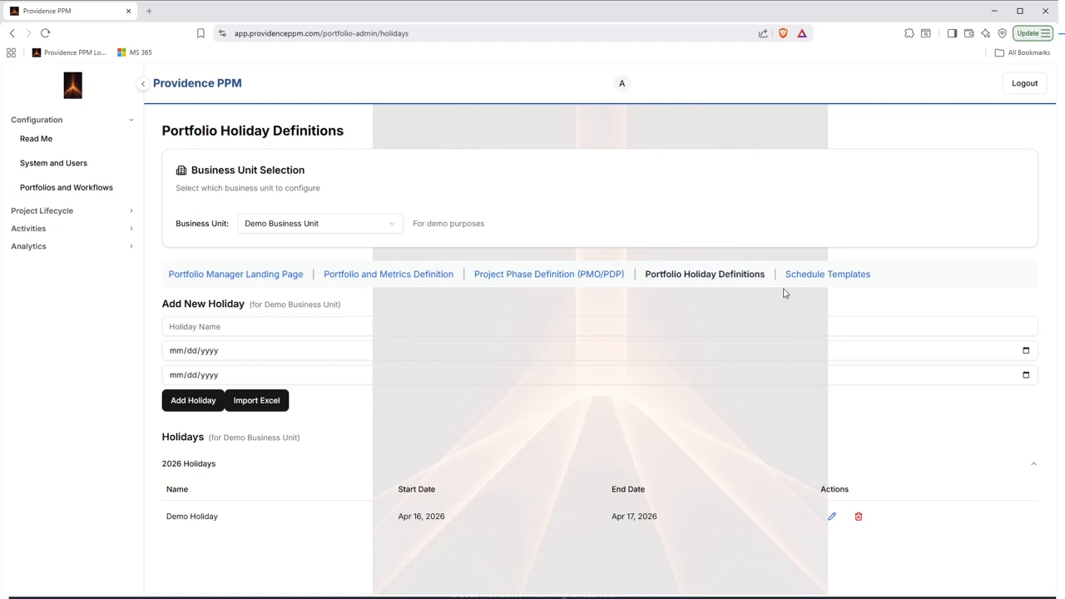
Step: Go to Schedule Templates and create a template named Demo Manual Template without a description for Demo Business Unit
left_click(825, 274)
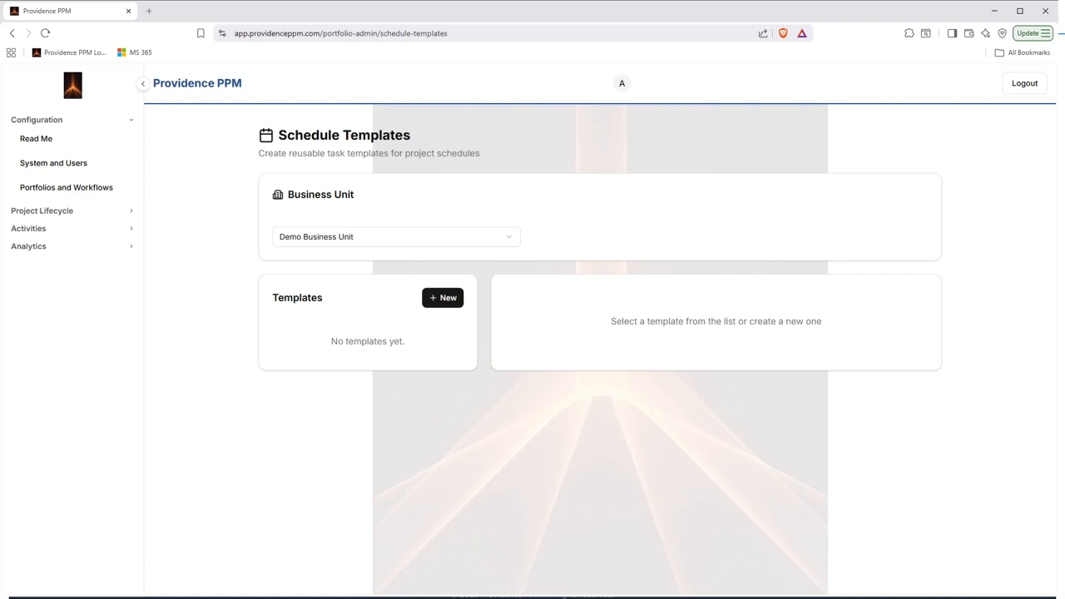
left_click(442, 300)
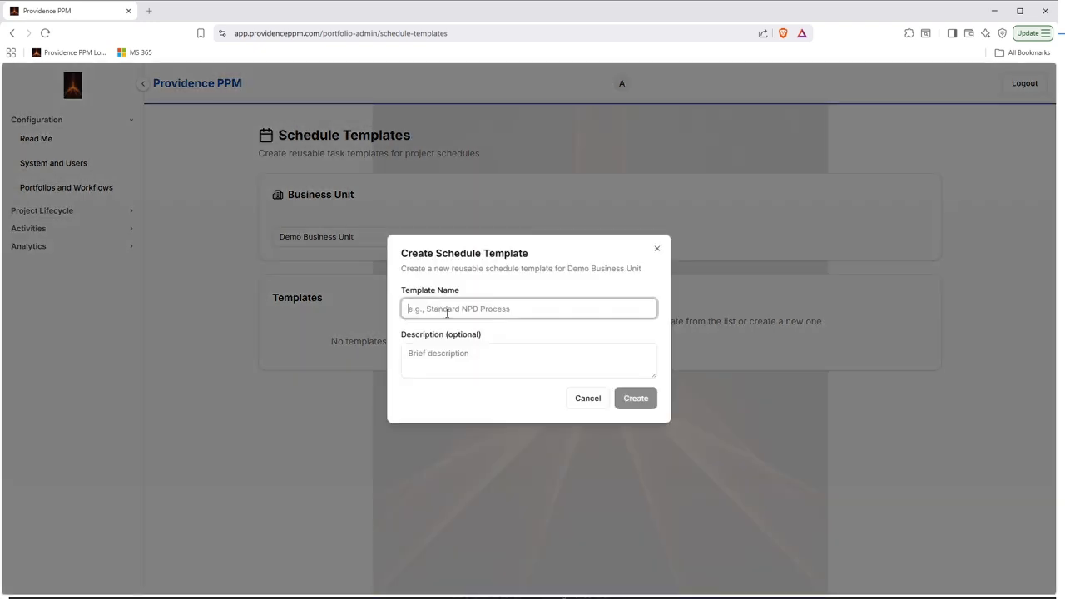
type("Demo Manu")
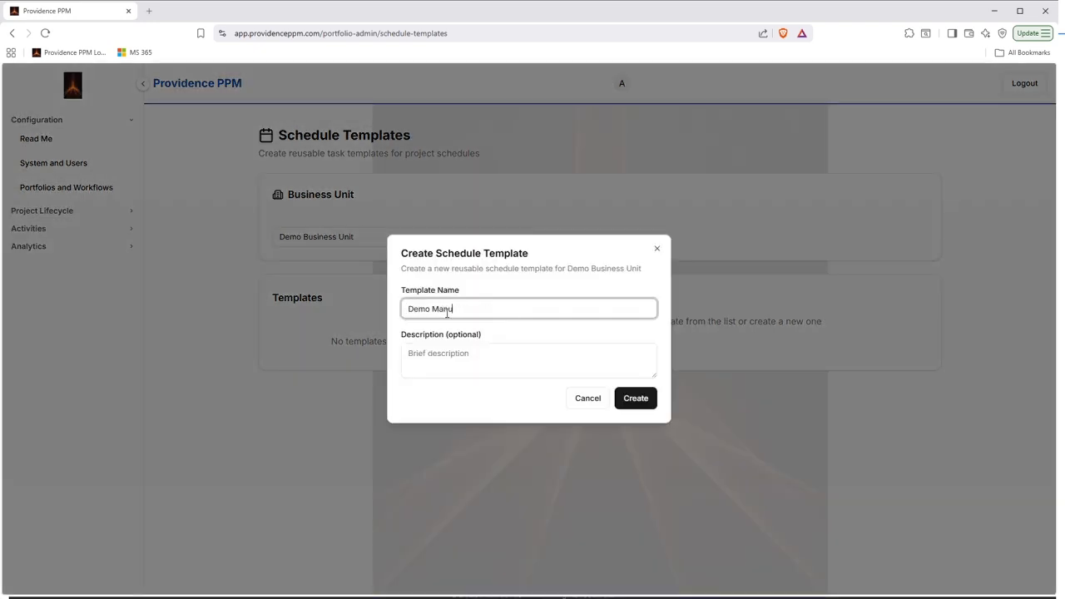
type("al Template")
left_click(458, 352)
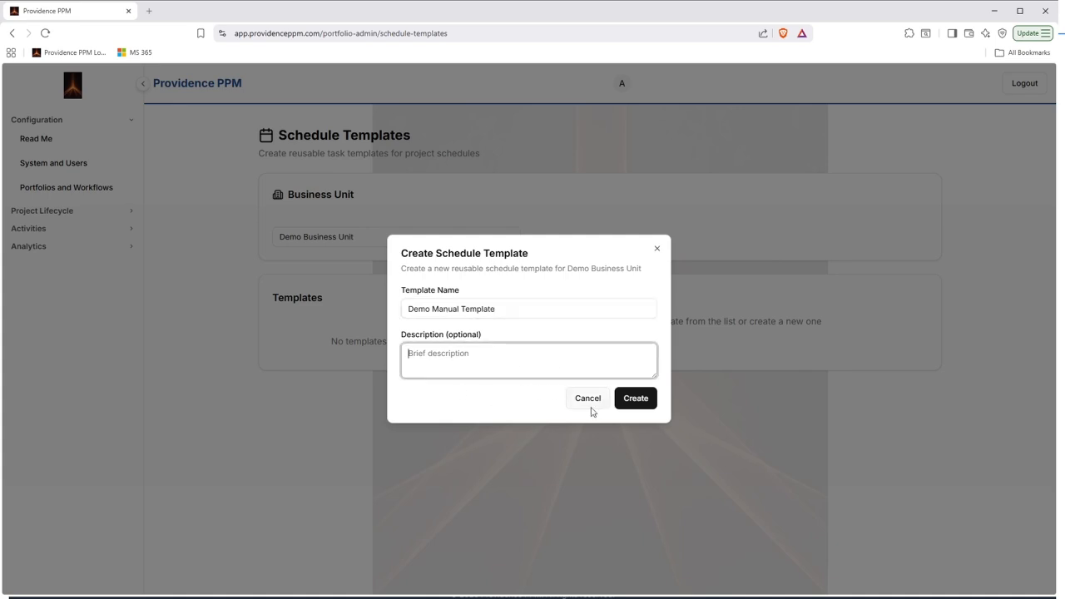
left_click(633, 400)
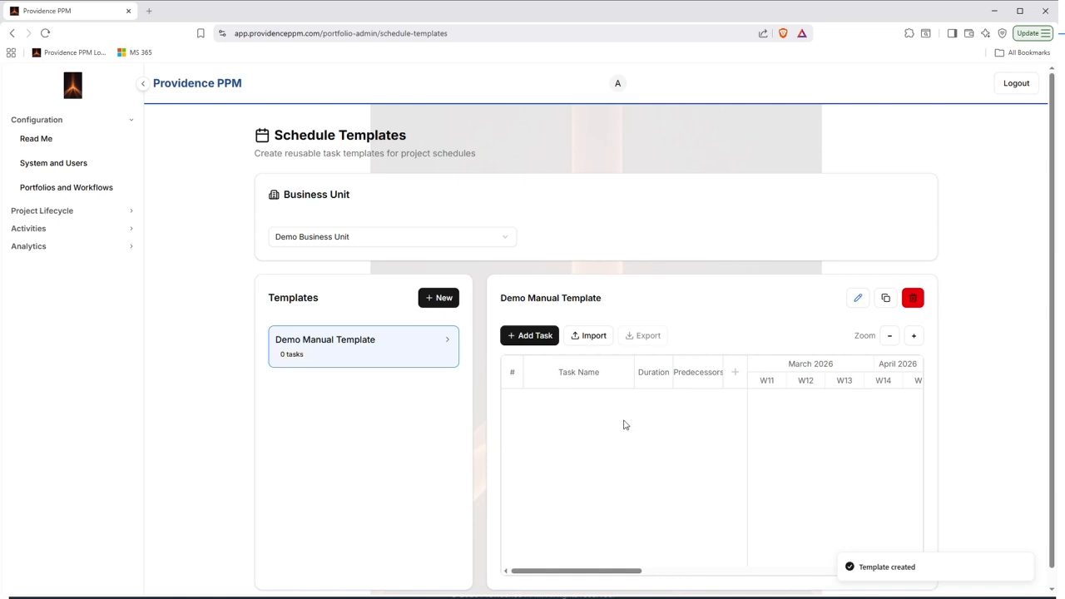
Step: Add a task named Template Task 1 with a duration of 5 days to Demo Manual Template
left_click(531, 337)
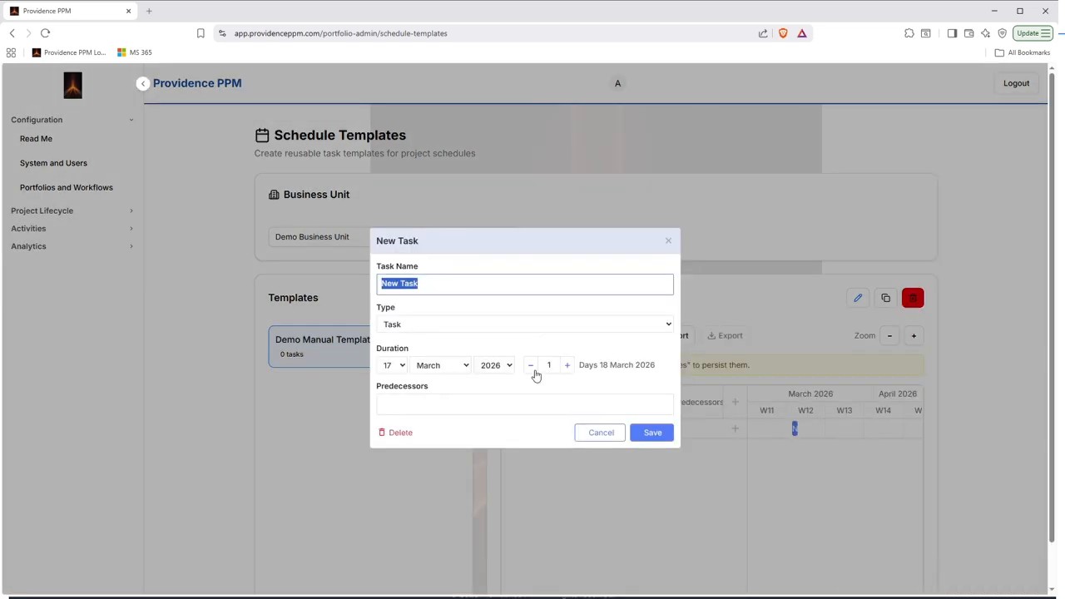
type("Template Task 1")
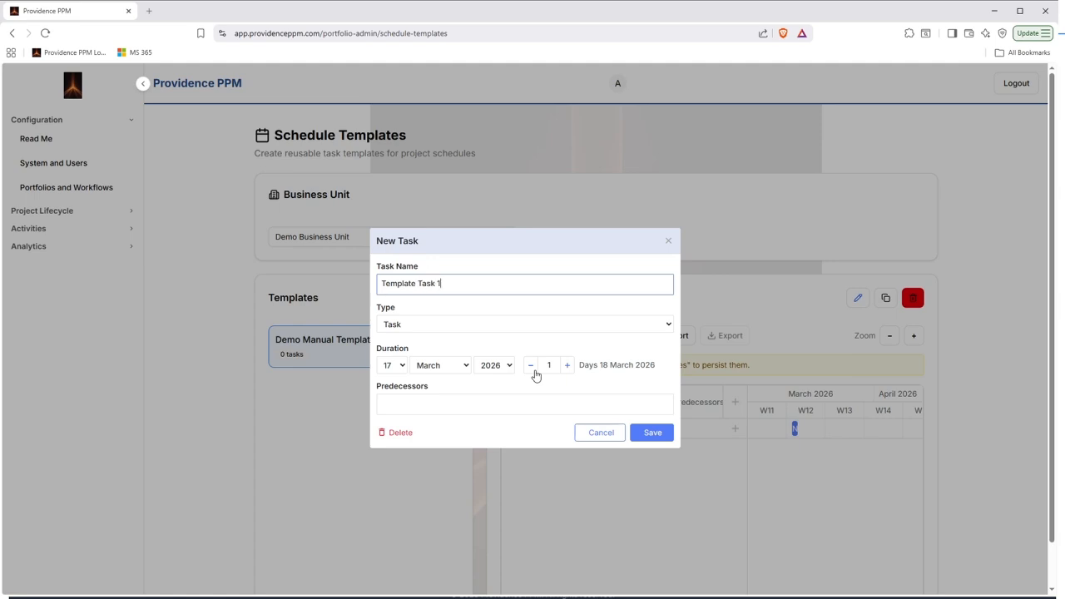
left_click(567, 366)
left_click(566, 366)
left_click(567, 366)
left_click(567, 366)
left_click(567, 366)
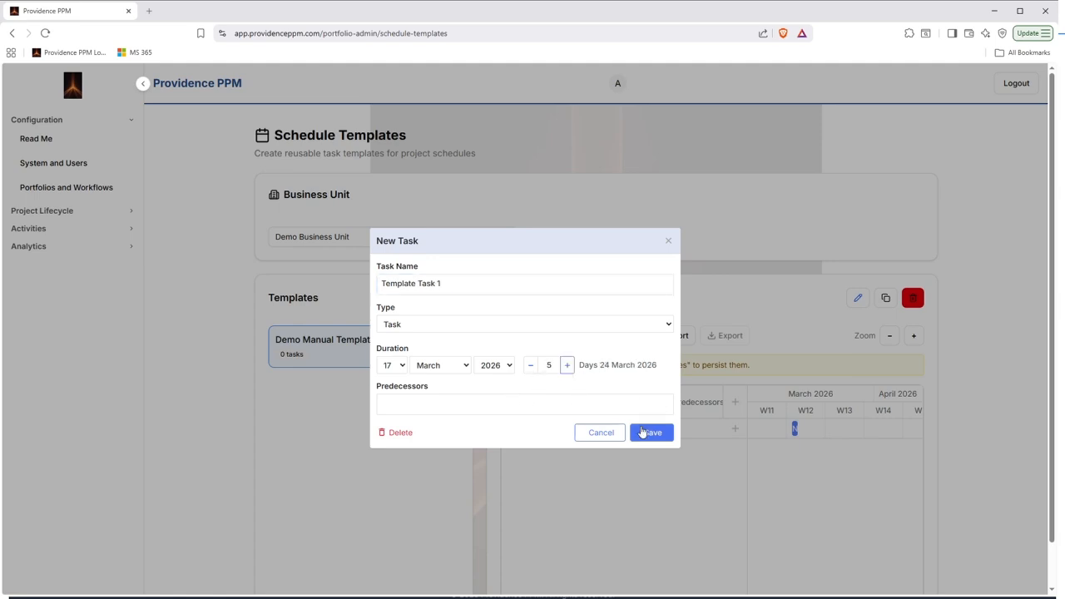
left_click(652, 432)
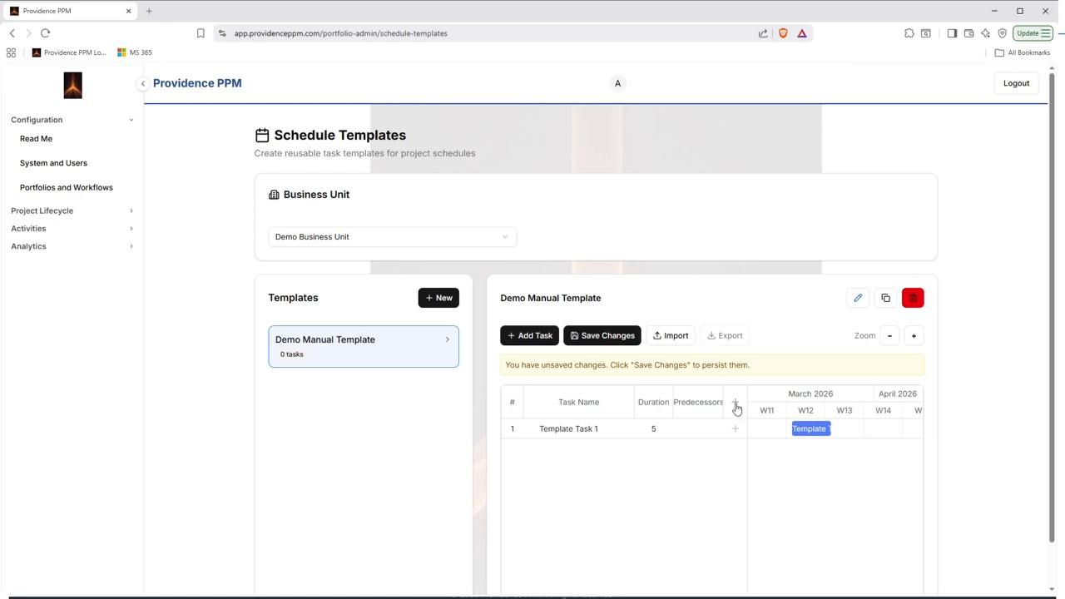
Step: Add Template Task 2 with a duration of 6 days and predecessor 1 to Demo Manual Template, and save the template changes
left_click(735, 406)
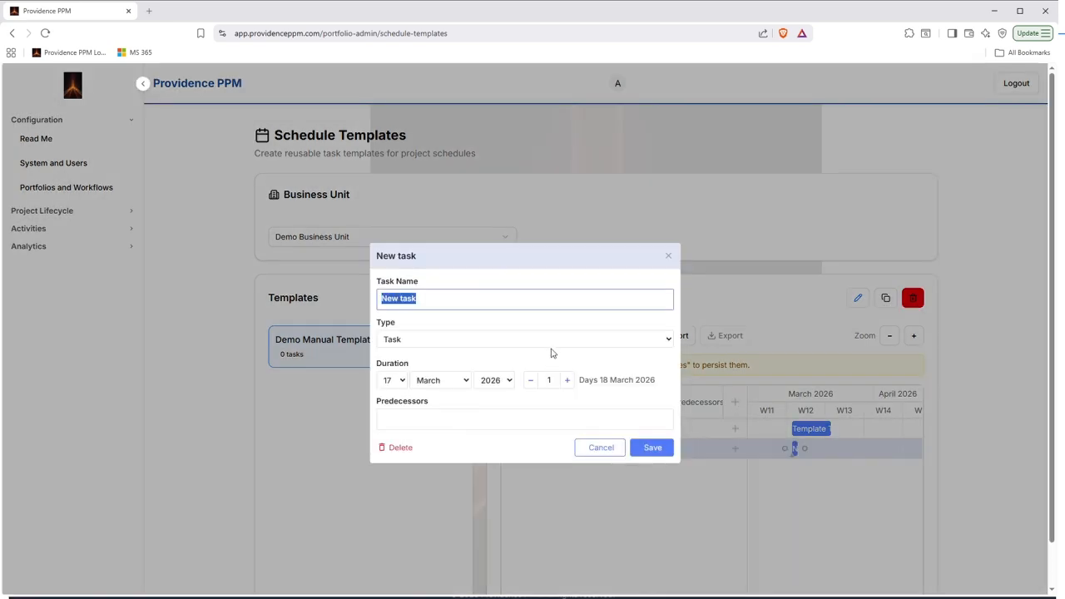
type("Template Task 2")
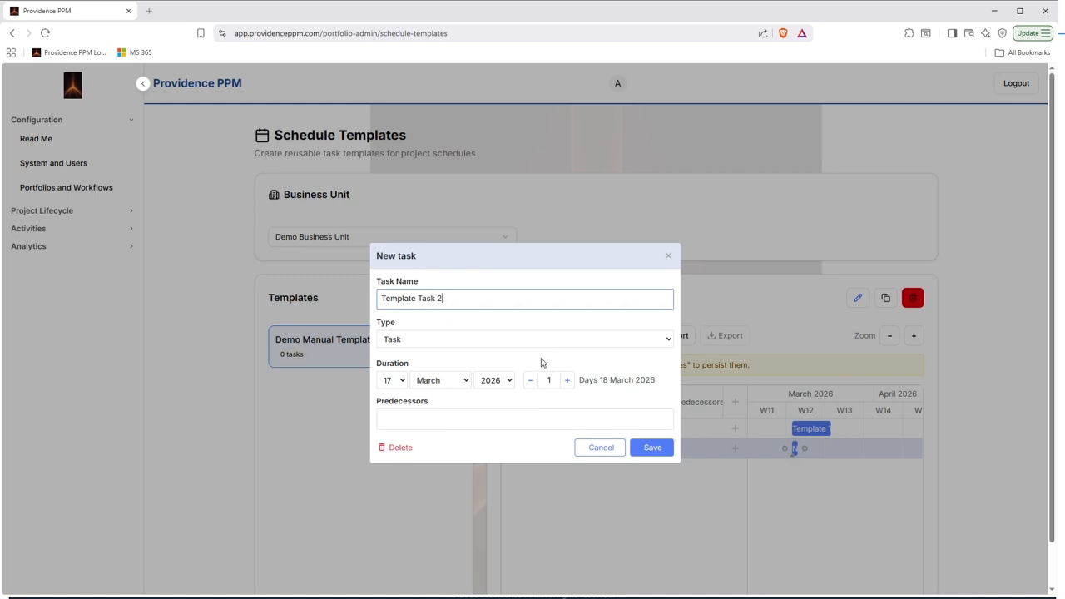
left_click(567, 380)
left_click(566, 380)
left_click(567, 381)
left_click(567, 381)
left_click(567, 380)
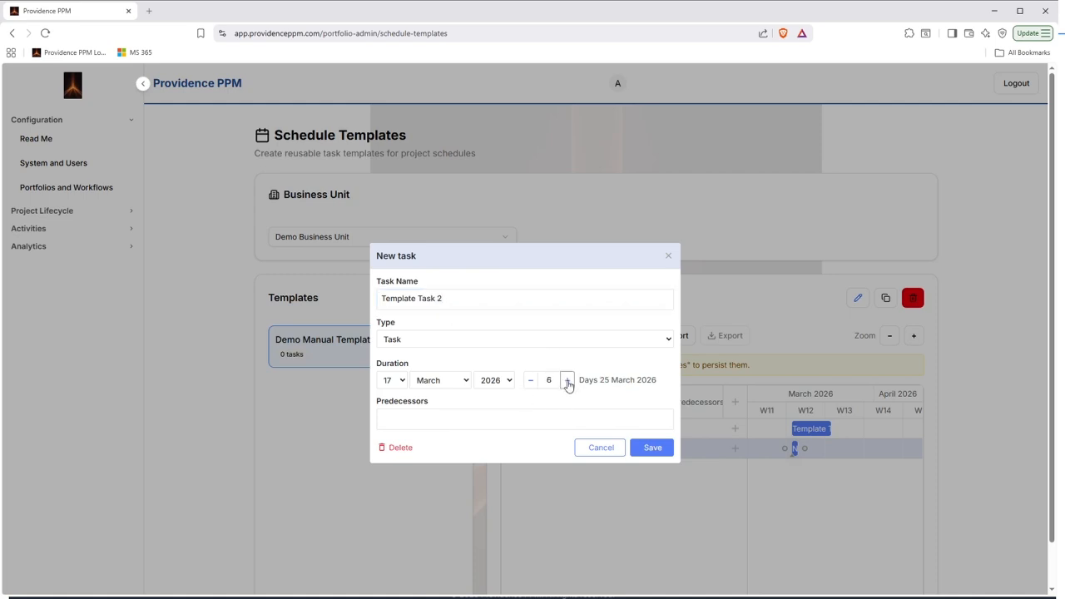
left_click_drag(537, 271, 419, 193)
left_click(363, 350)
type("1")
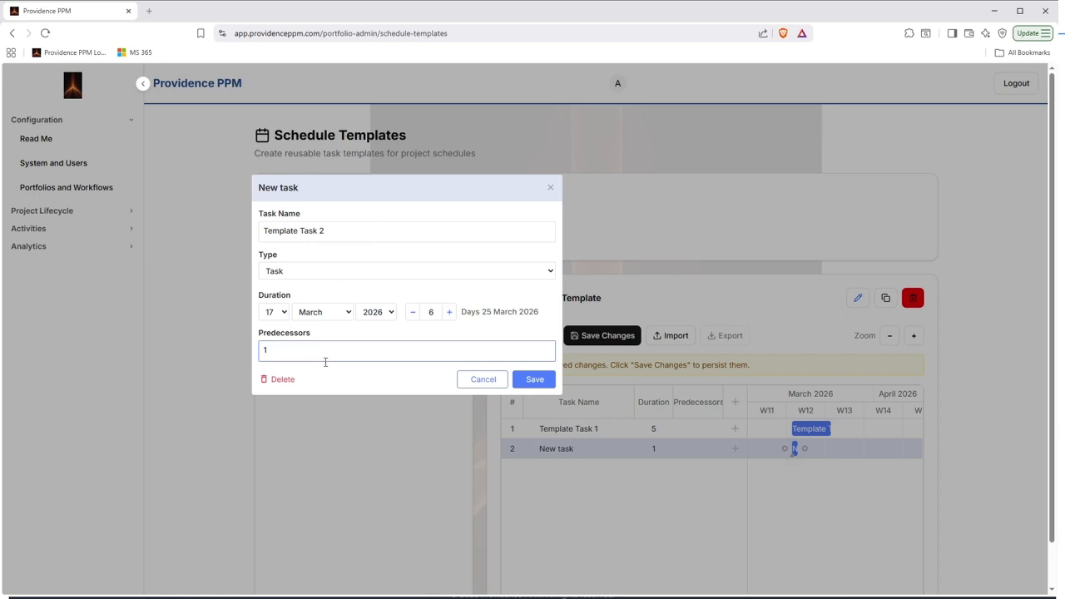
left_click(546, 381)
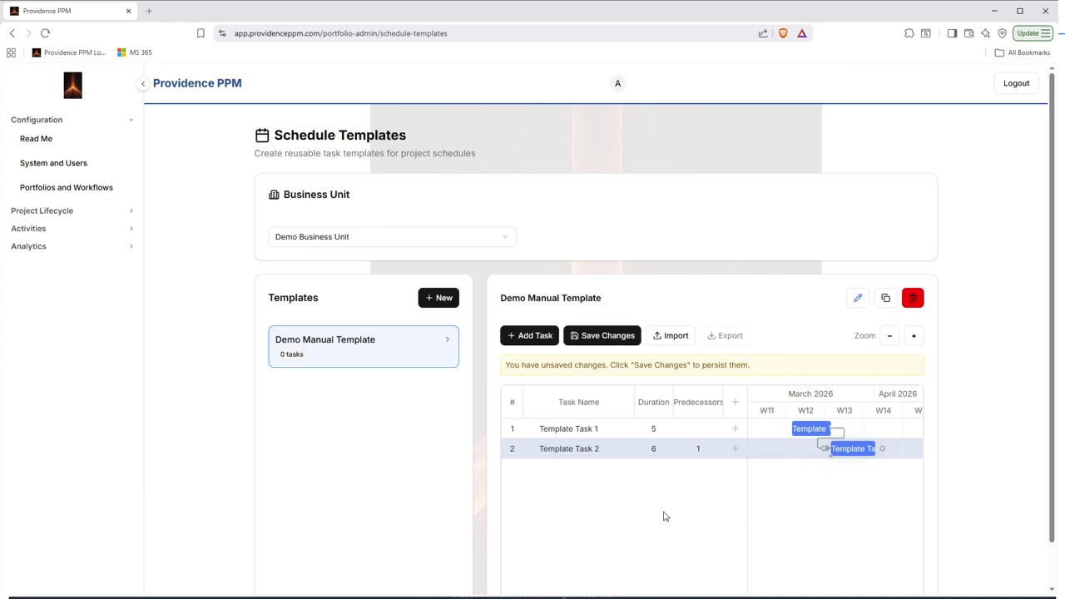
left_click(606, 336)
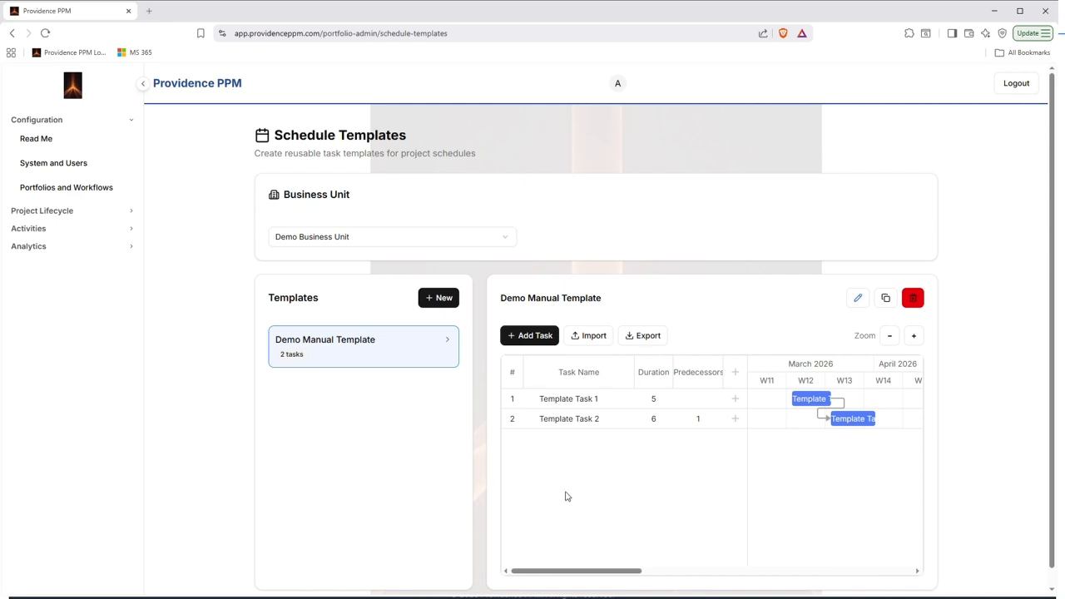
Step: Create a second schedule template named Demo Upload Template without a description for Demo Business Unit
left_click(438, 298)
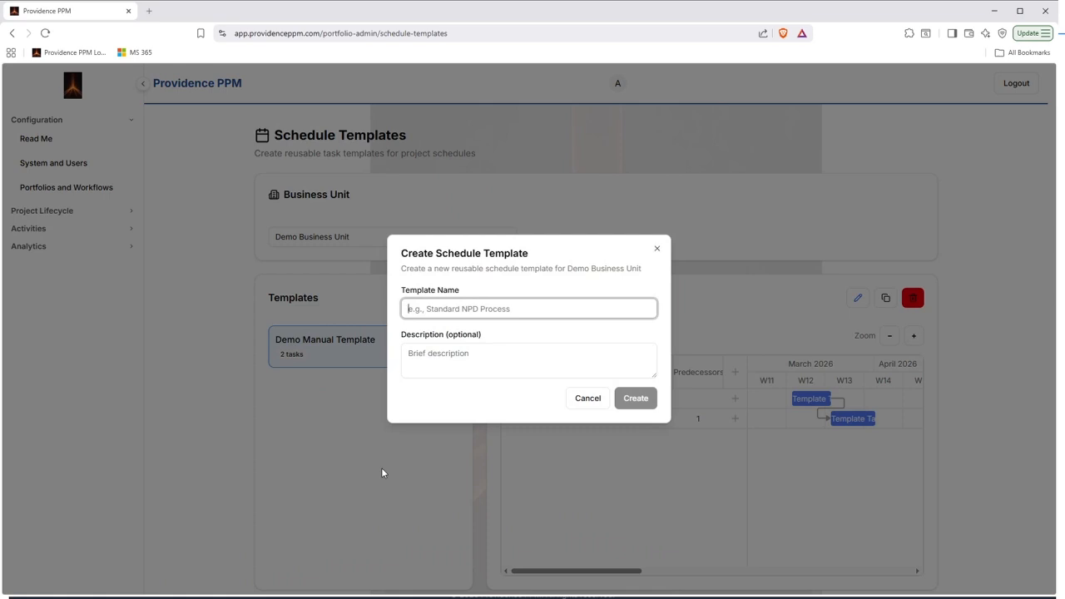
type("Demo Up")
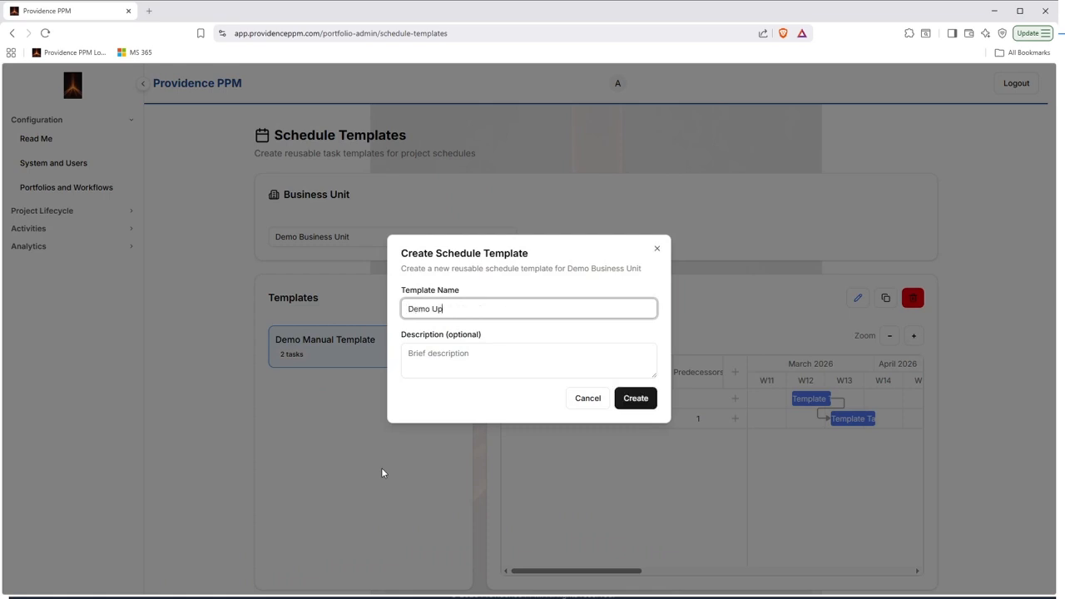
type("load Template")
left_click(636, 398)
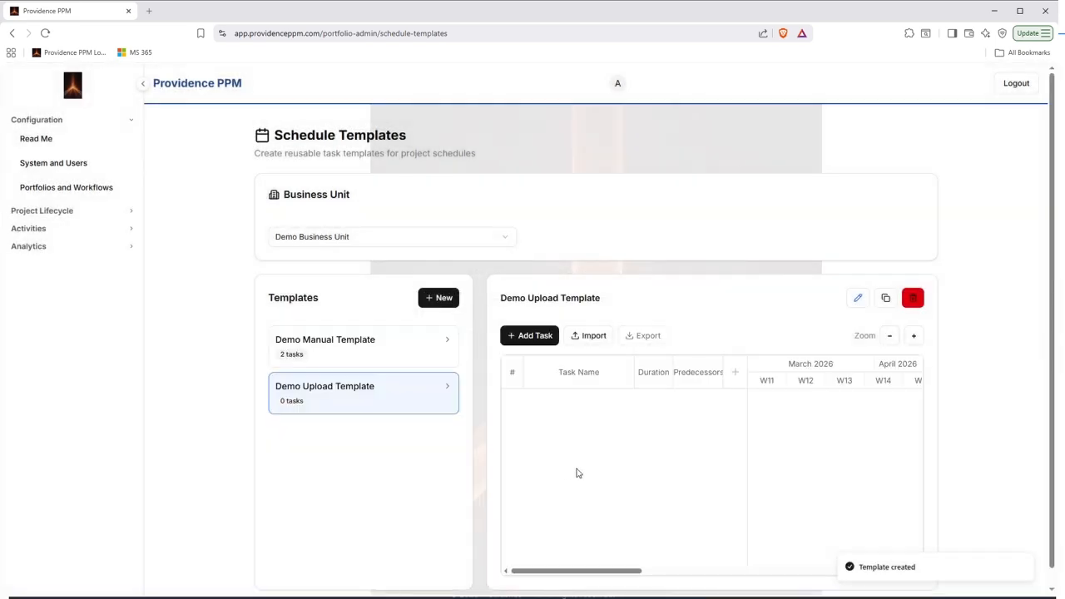
Step: Import the tasks from the MS Project (.mpp) template file into Demo Upload Template
left_click(589, 336)
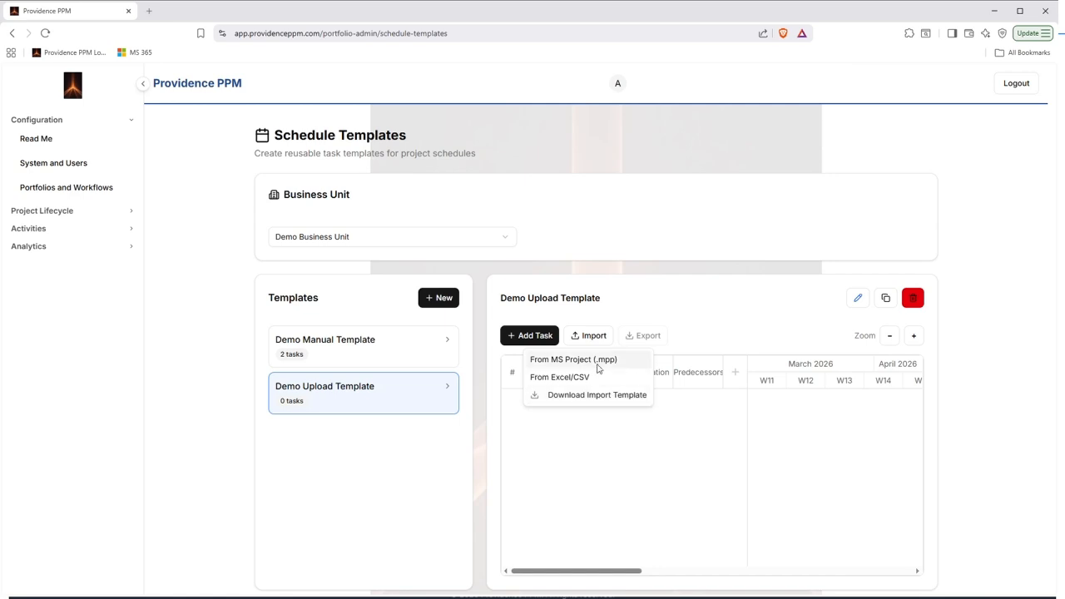
left_click(598, 363)
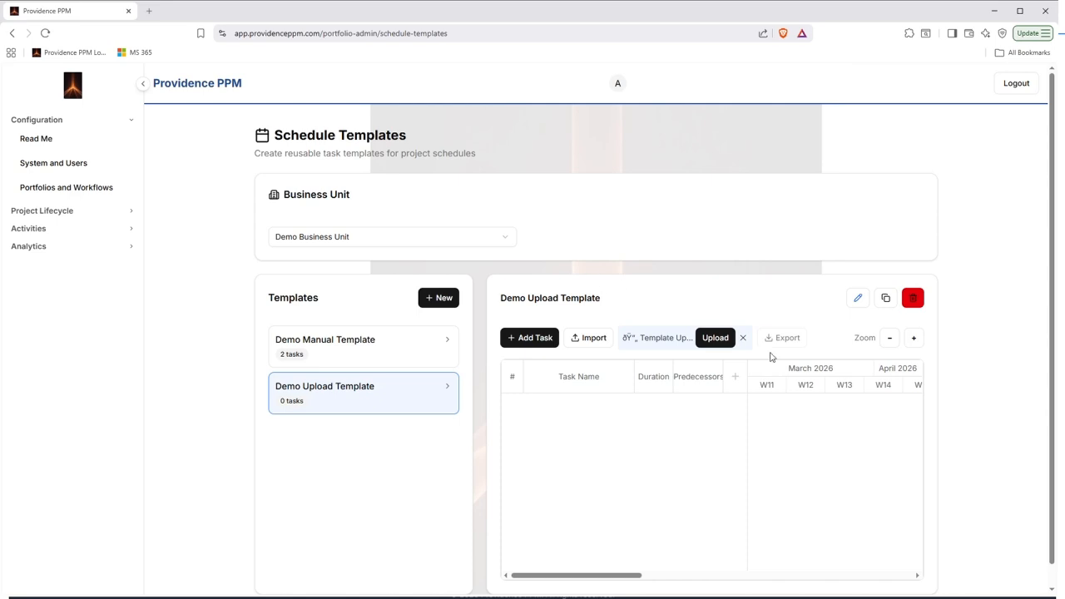
left_click(711, 339)
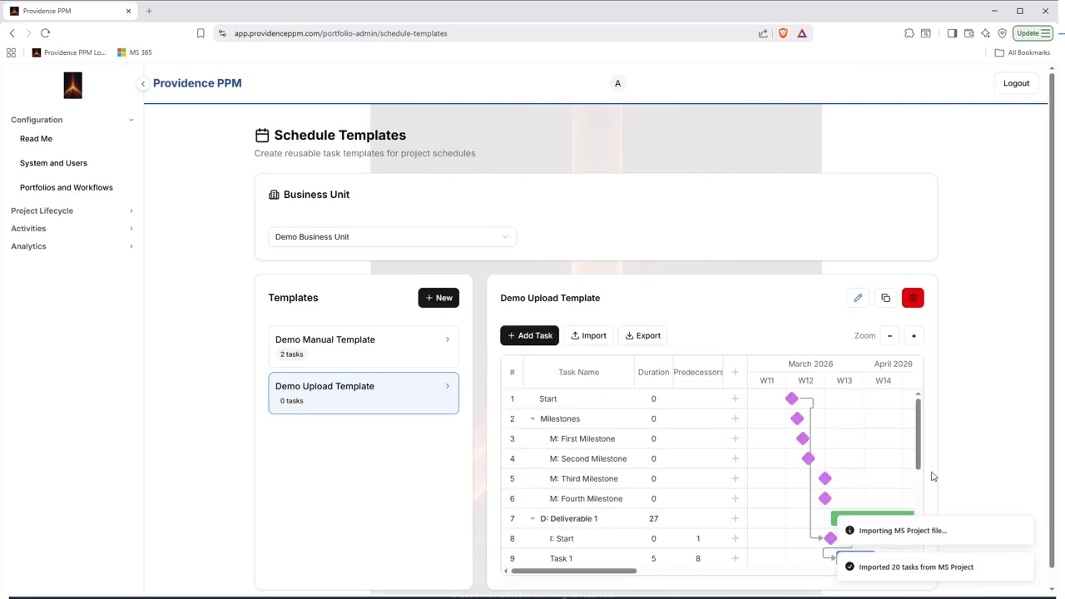
Step: Examine the imported milestones, deliverables and tasks of Demo Upload Template with their durations, predecessors and Gantt bars
scroll(992, 392, "down", 1)
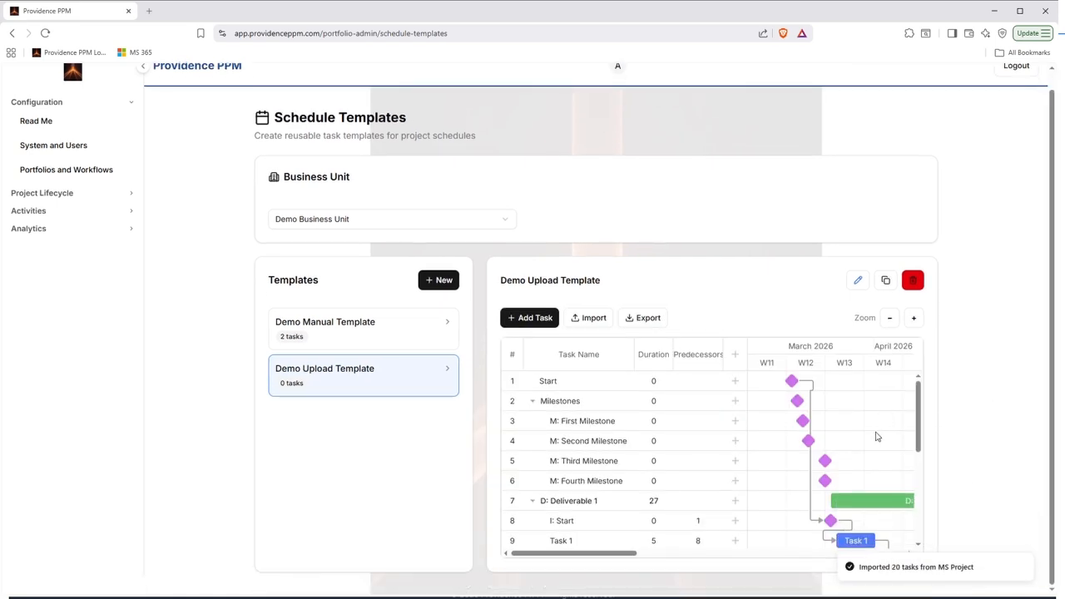
scroll(884, 421, "down", 1)
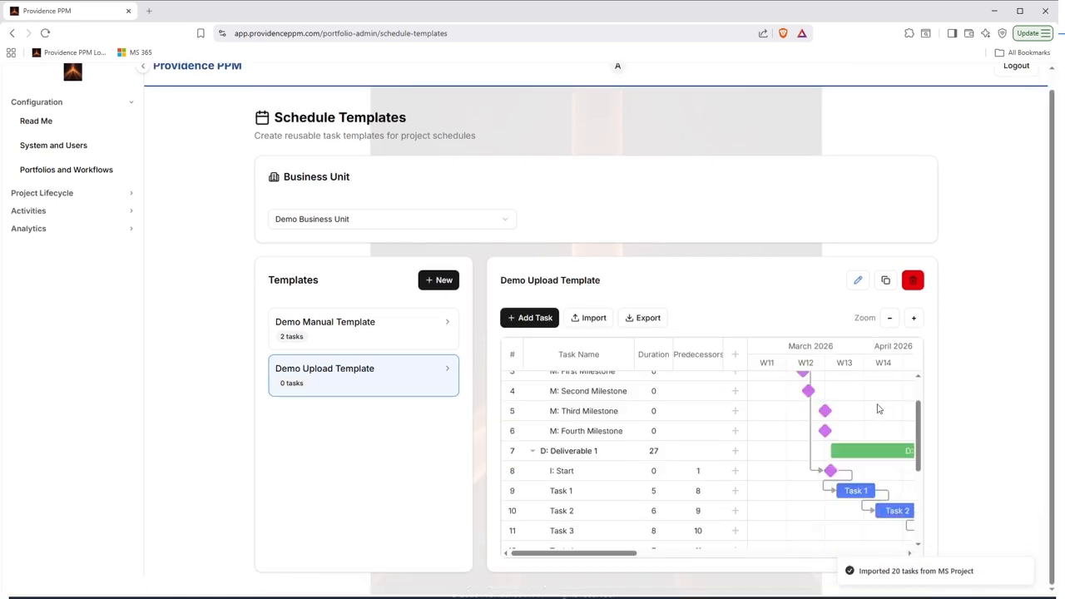
scroll(877, 409, "down", 2)
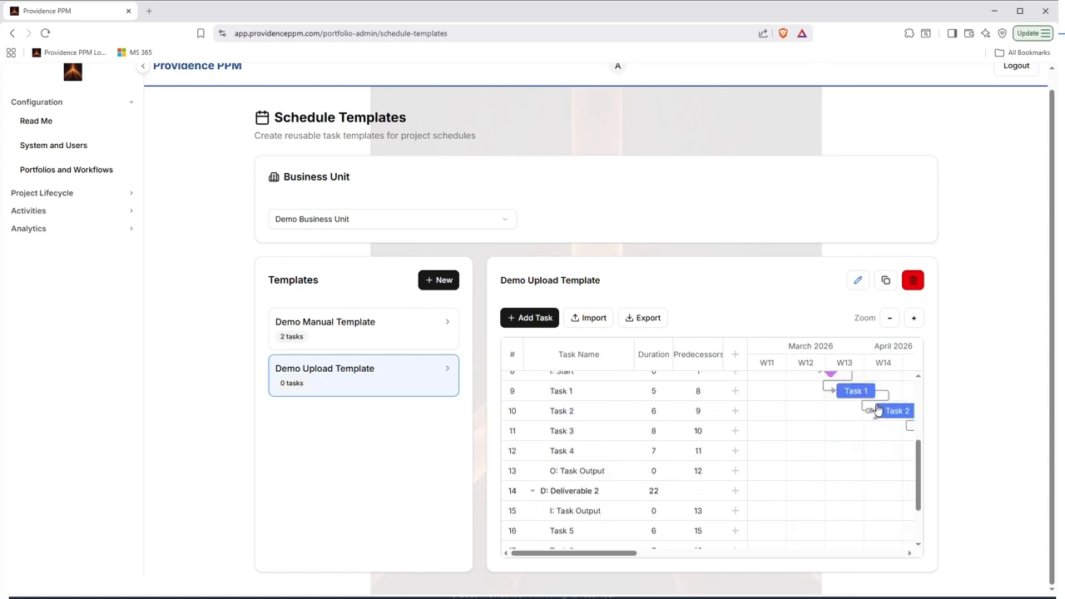
scroll(637, 480, "down", 2)
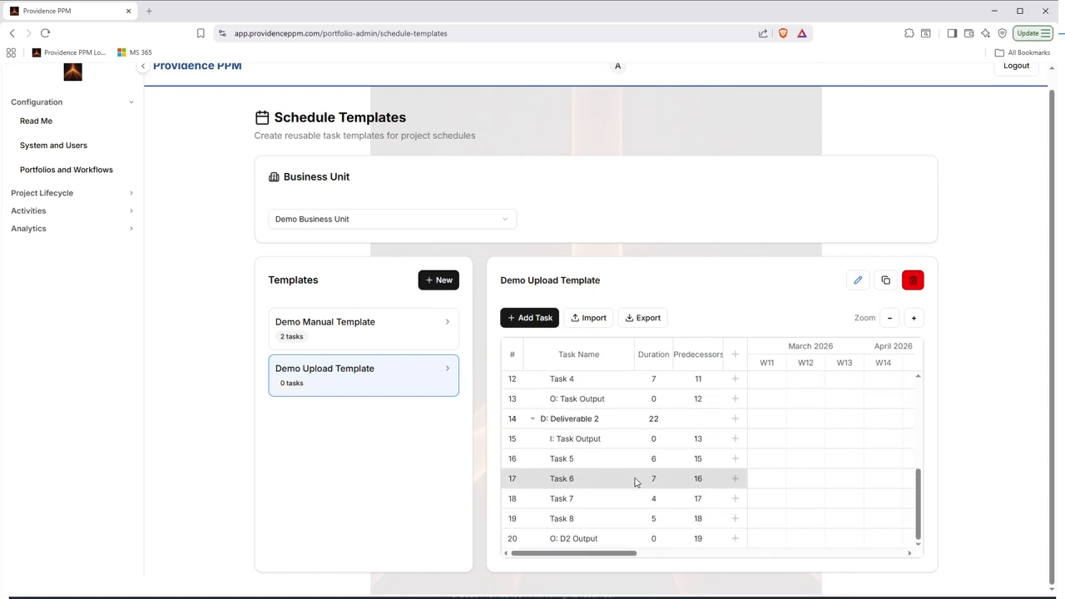
scroll(607, 518, "up", 5)
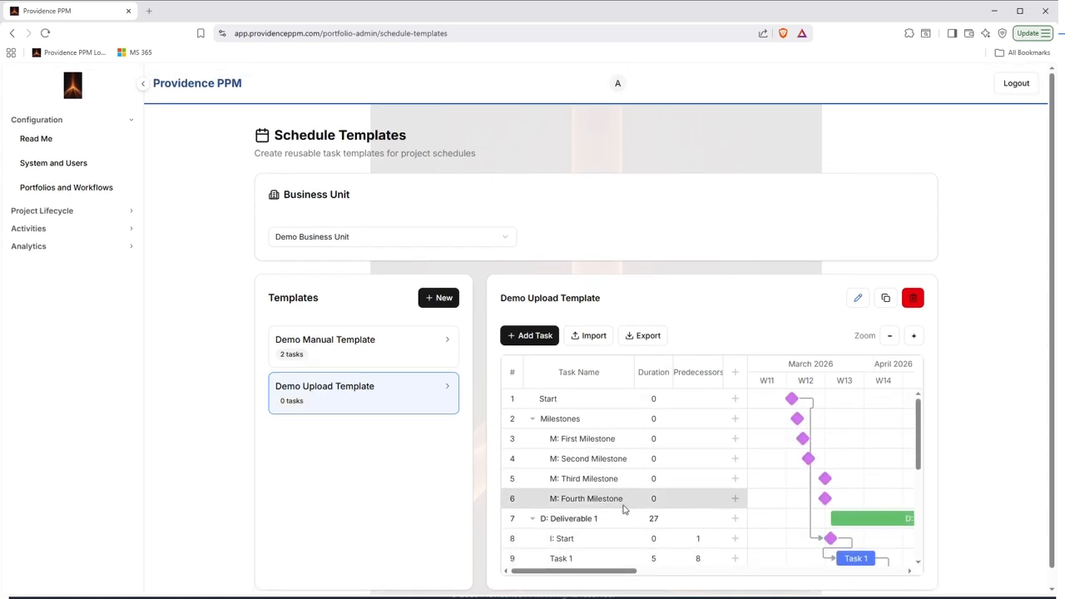
mouse_move(587, 572)
left_mouse_down()
mouse_move(637, 577)
mouse_move(591, 578)
left_mouse_up()
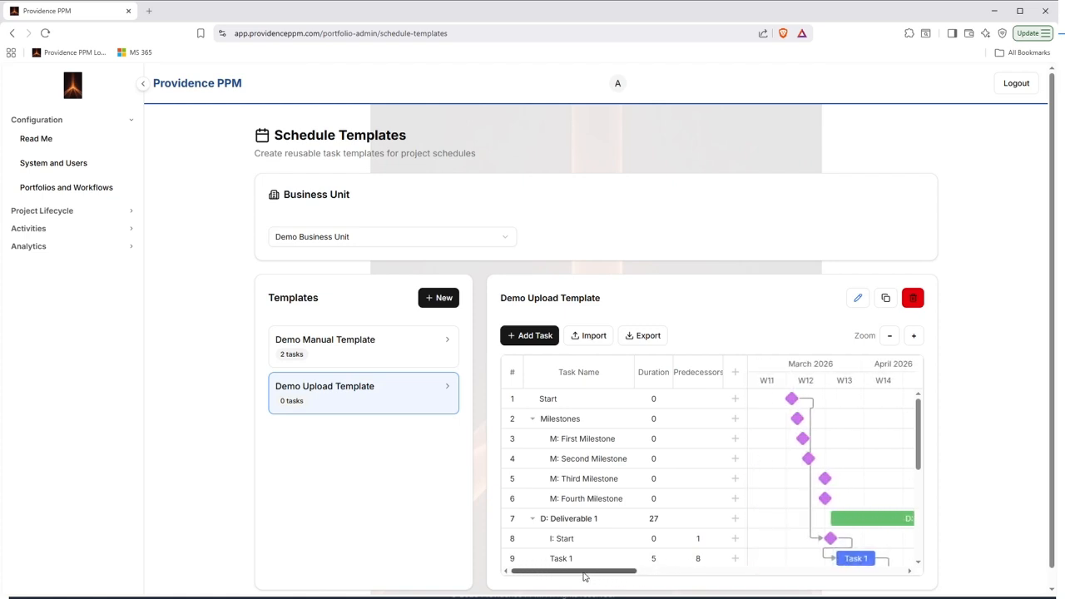
scroll(999, 363, "down", 1)
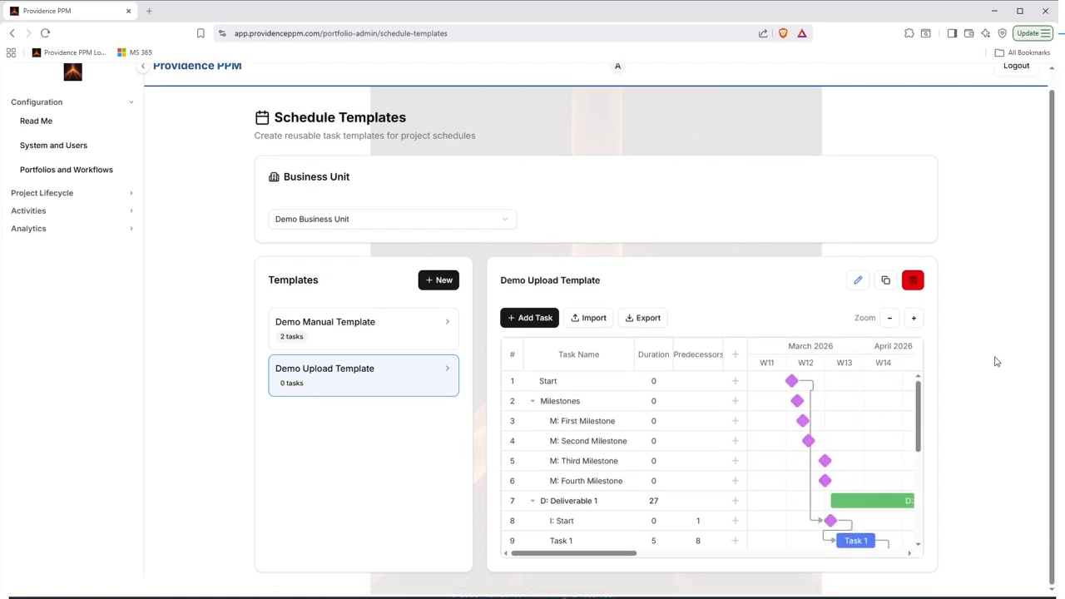
scroll(666, 439, "down", 2)
scroll(666, 439, "up", 3)
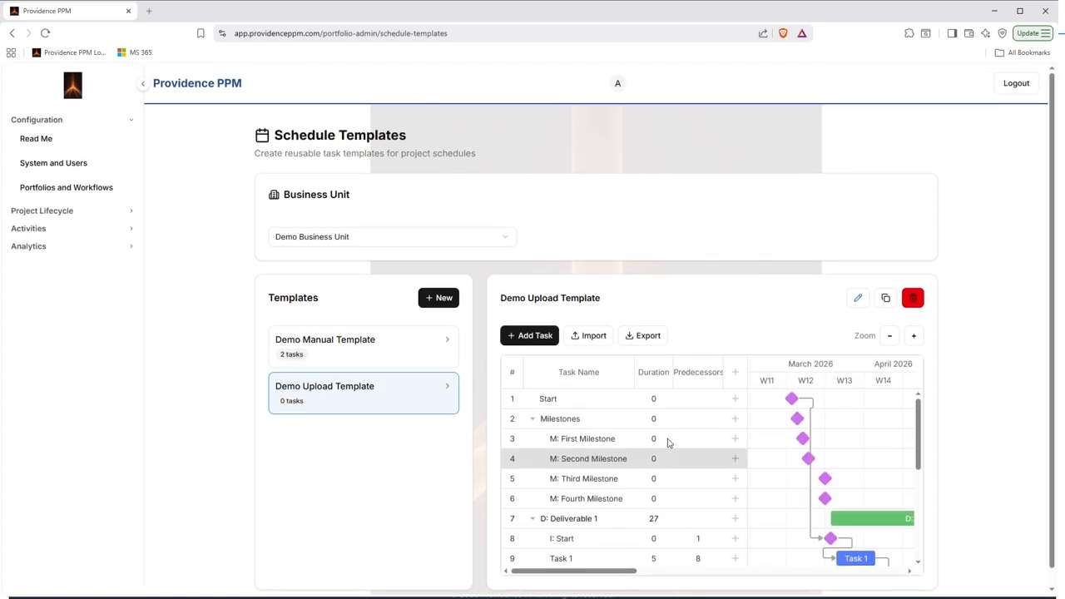
left_click(606, 342)
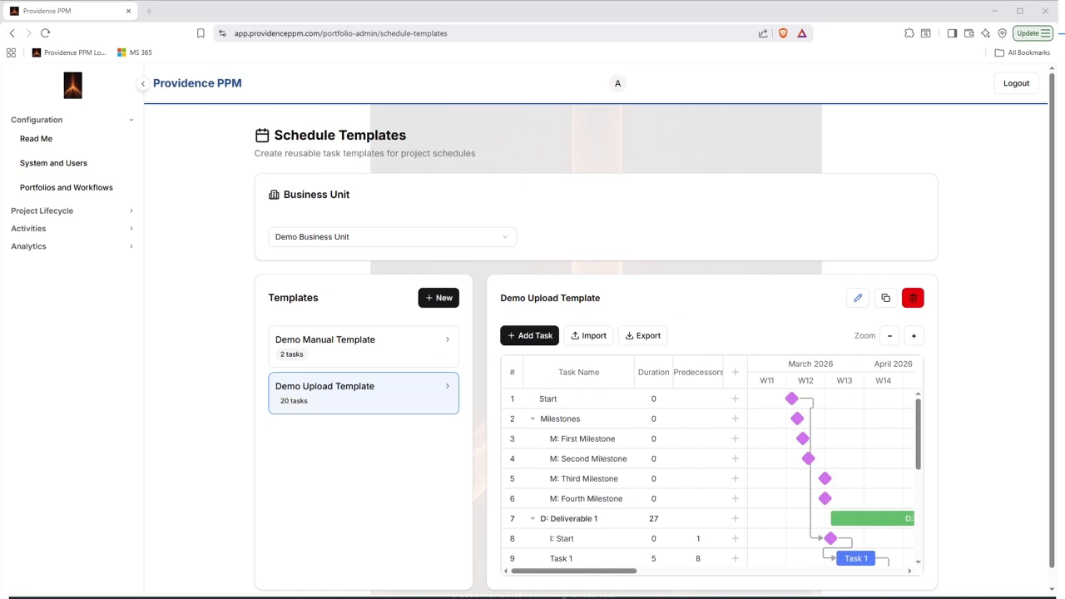
scroll(625, 420, "down", 1)
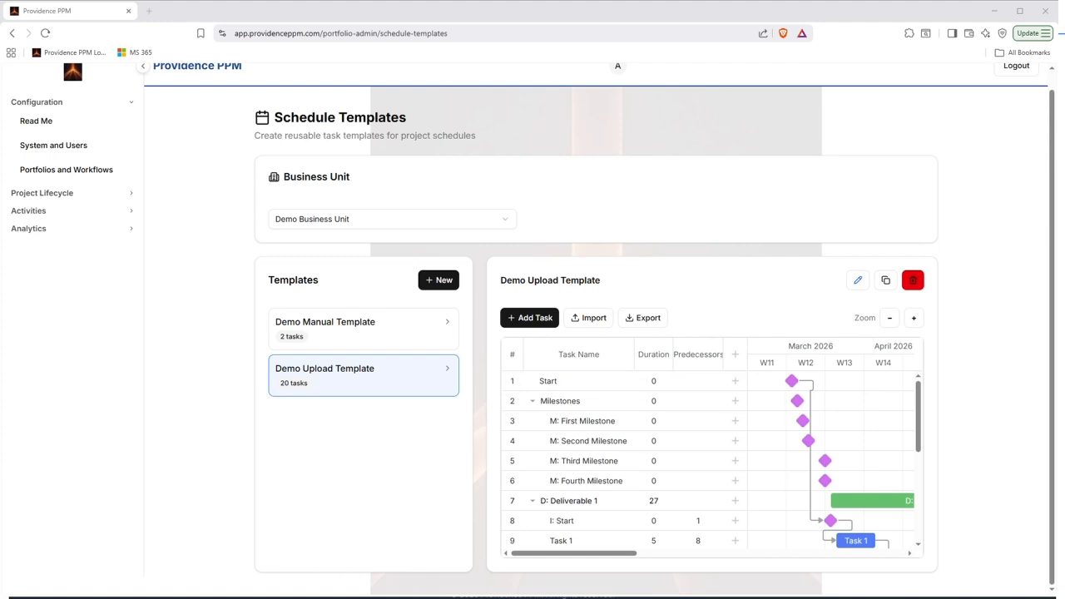
scroll(596, 332, "up", 1)
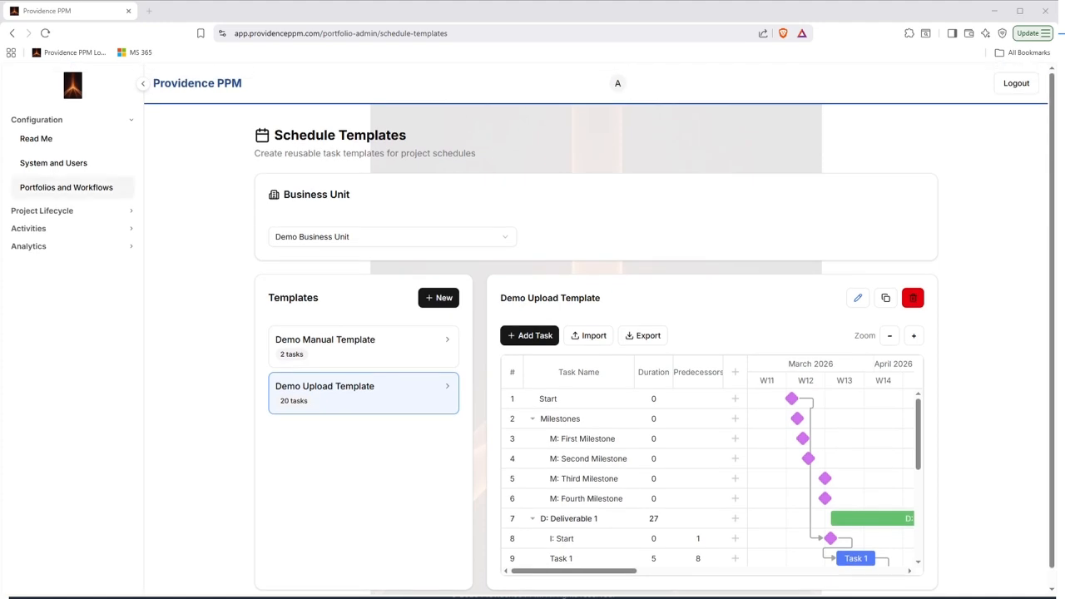
Step: Return to the Portfolios and Workflows configuration page and expand the Project Lifecycle section
left_click(97, 188)
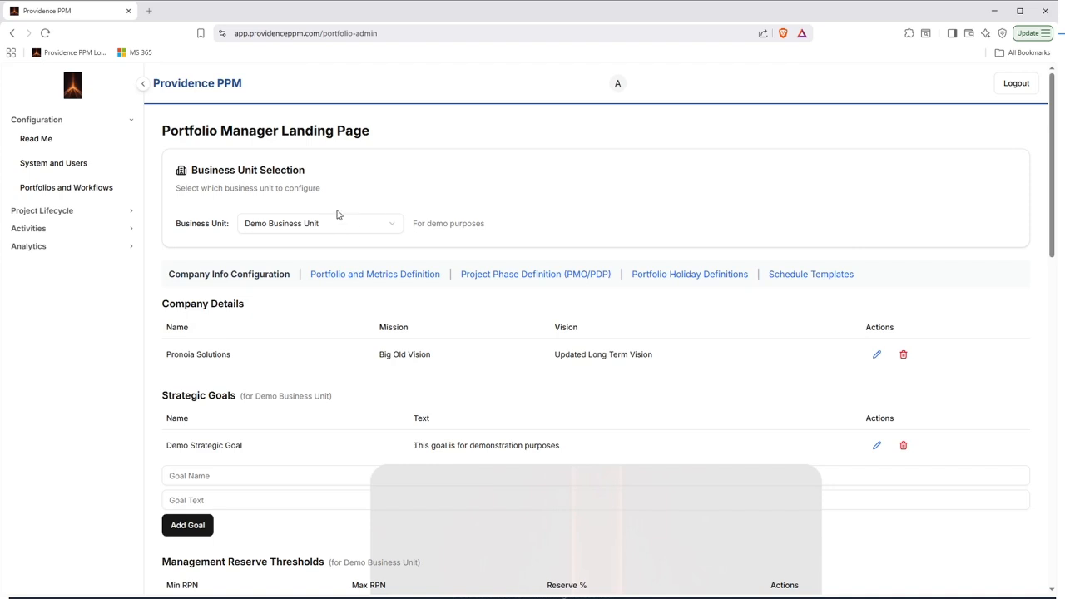
left_click(108, 214)
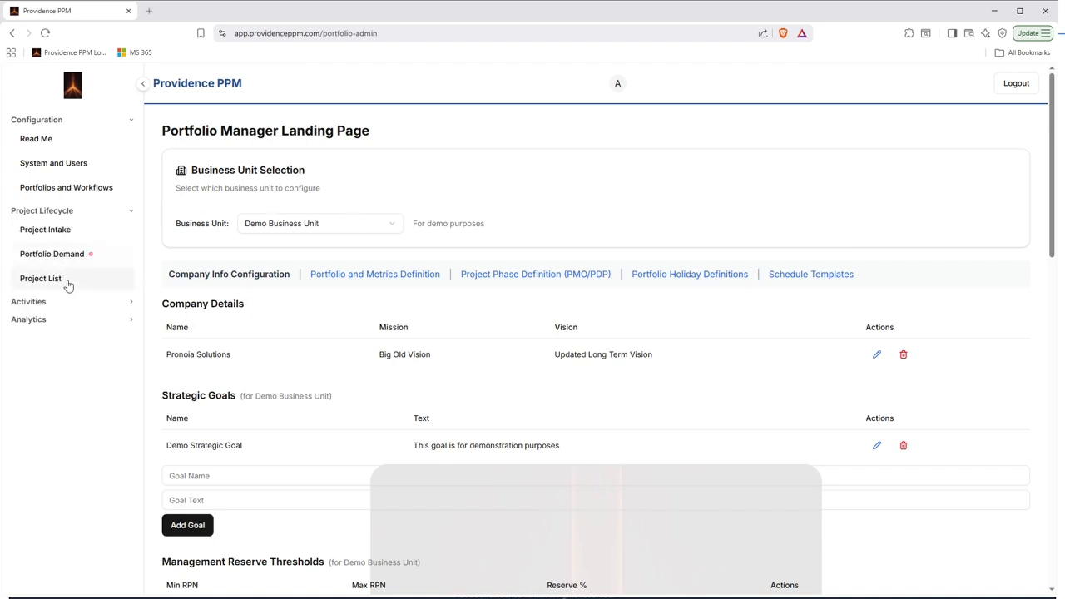